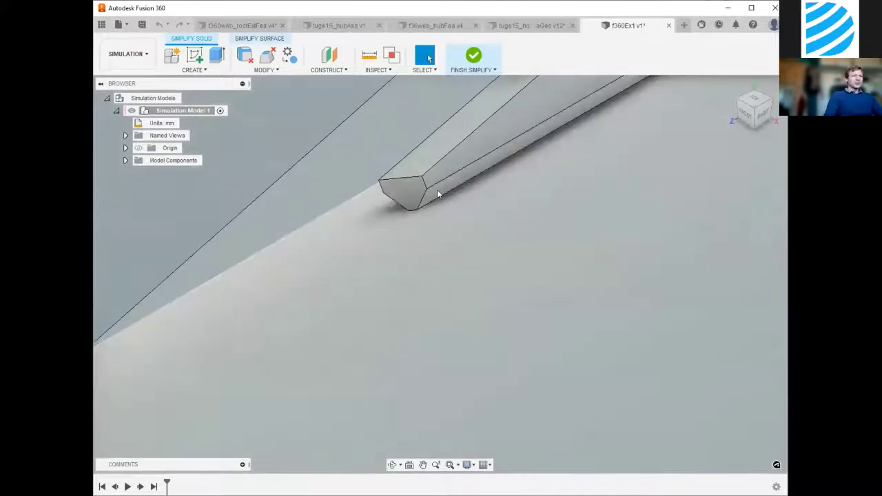
Step: Delete the narrow chamfer face along the right-hand lower edge of the rib near the top of the tube
{"action": "left_click", "coordinate": [437, 193]}
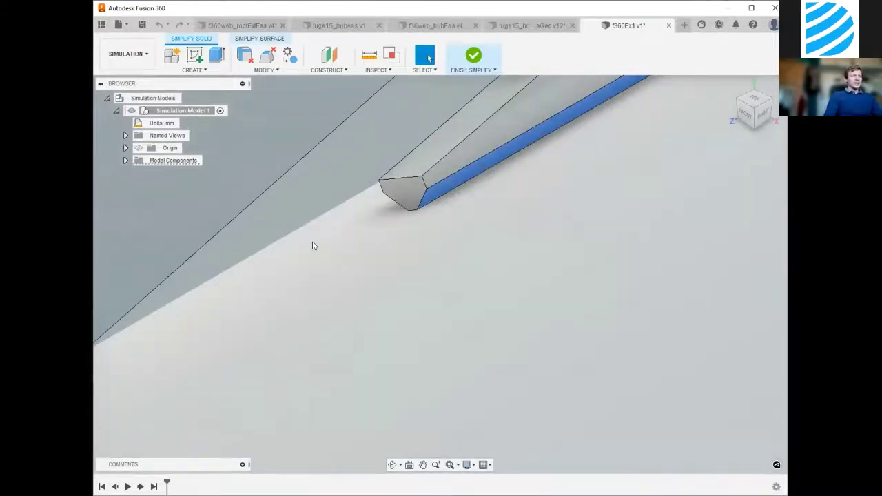
{"action": "key", "text": "Delete"}
{"action": "scroll", "coordinate": [297, 201], "scroll_direction": "down", "scroll_amount": 3}
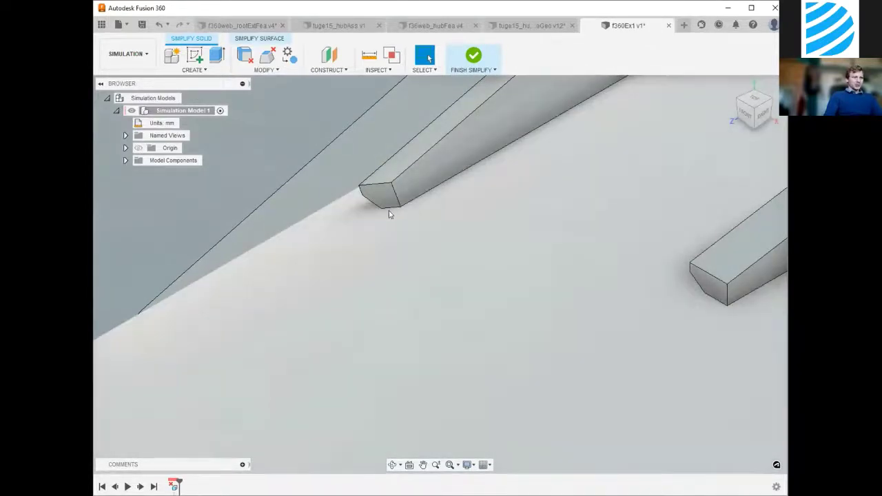
{"action": "scroll", "coordinate": [573, 233], "scroll_direction": "down", "scroll_amount": 2}
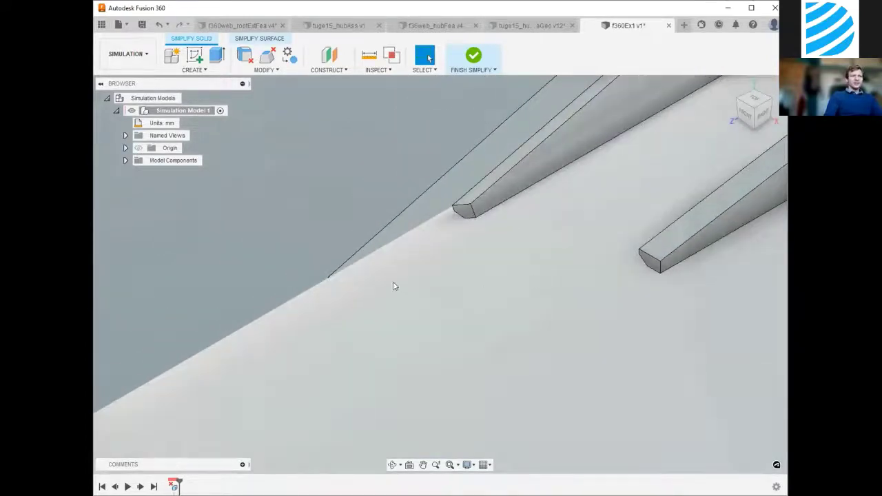
{"action": "scroll", "coordinate": [380, 286], "scroll_direction": "down", "scroll_amount": 4}
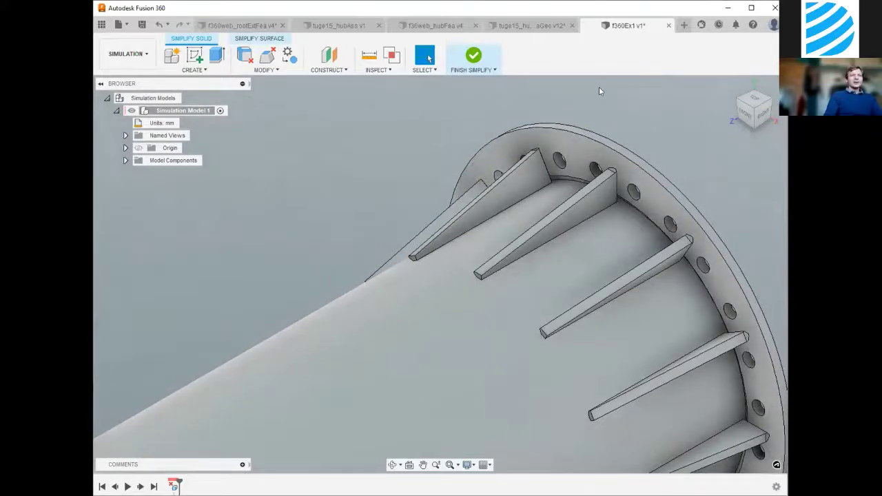
Step: Delete the matching chamfer face on the opposite lower edge of the rib
{"action": "middle_click_drag", "start_coordinate": [623, 139], "coordinate": [413, 295], "text": "shift"}
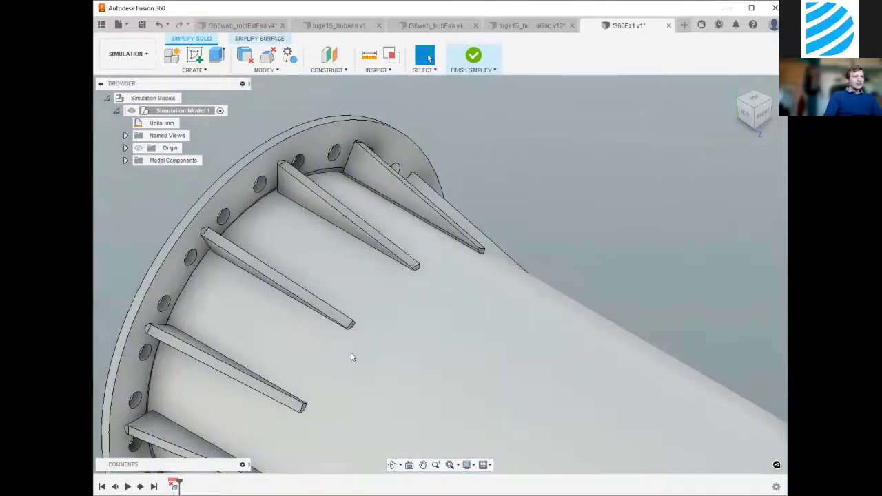
{"action": "scroll", "coordinate": [479, 249], "scroll_direction": "up", "scroll_amount": 6}
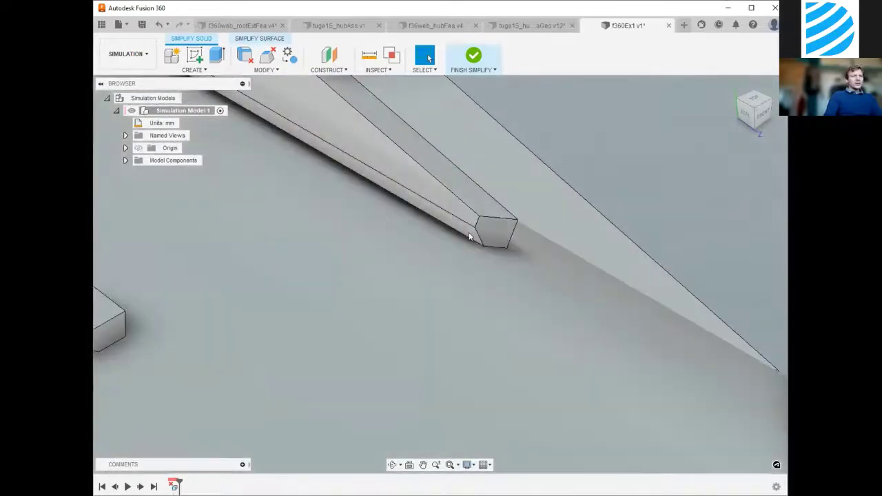
{"action": "left_click", "coordinate": [469, 238]}
{"action": "scroll", "coordinate": [566, 154], "scroll_direction": "down", "scroll_amount": 3}
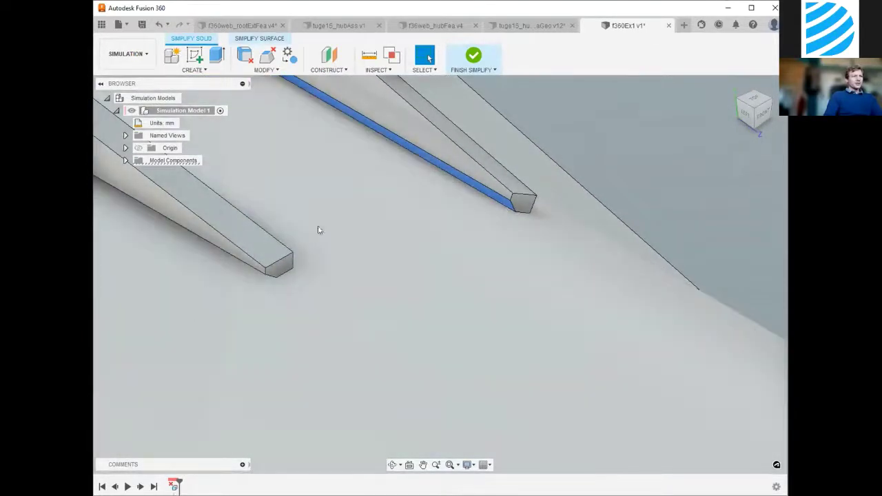
{"action": "key", "text": "Delete"}
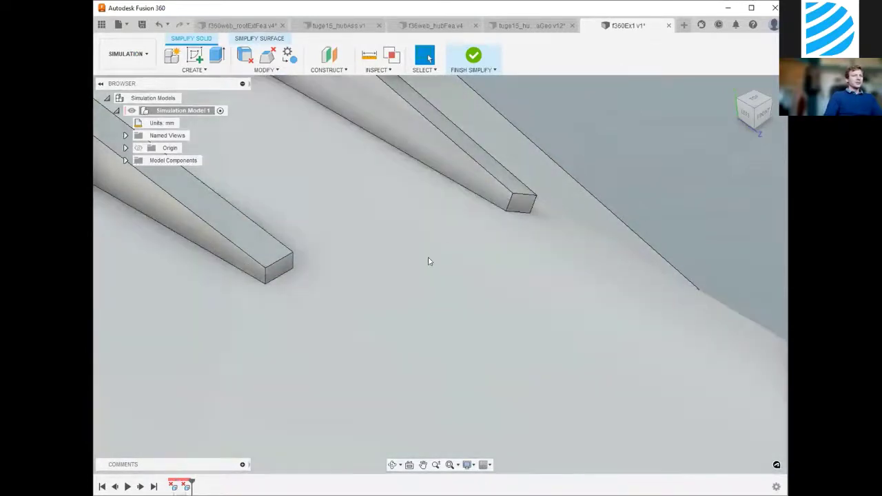
{"action": "scroll", "coordinate": [427, 292], "scroll_direction": "down", "scroll_amount": 8}
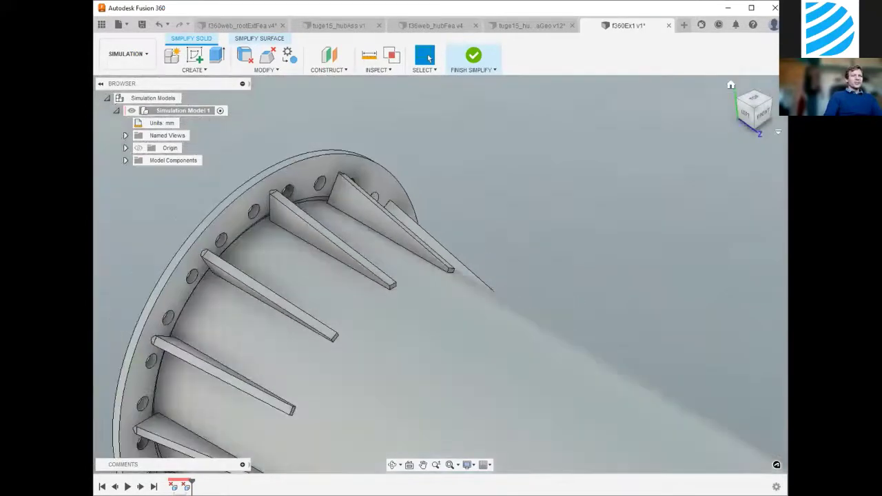
{"action": "left_click", "coordinate": [771, 102]}
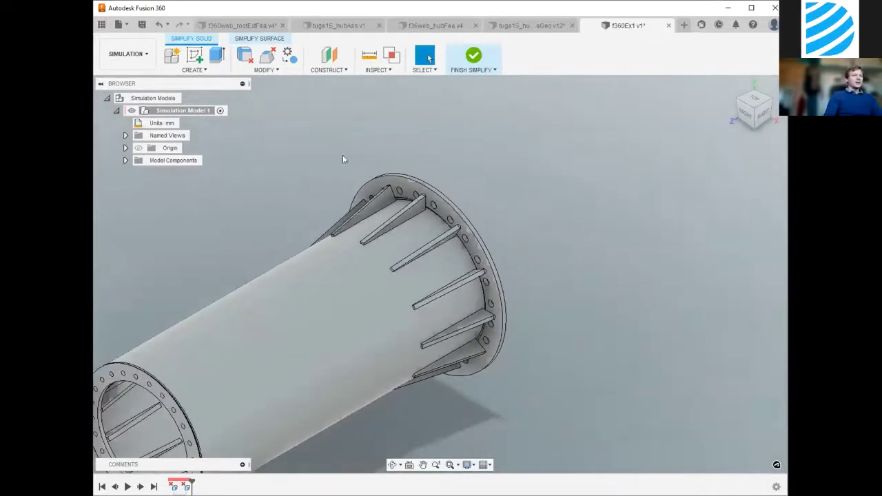
{"action": "left_click", "coordinate": [378, 70]}
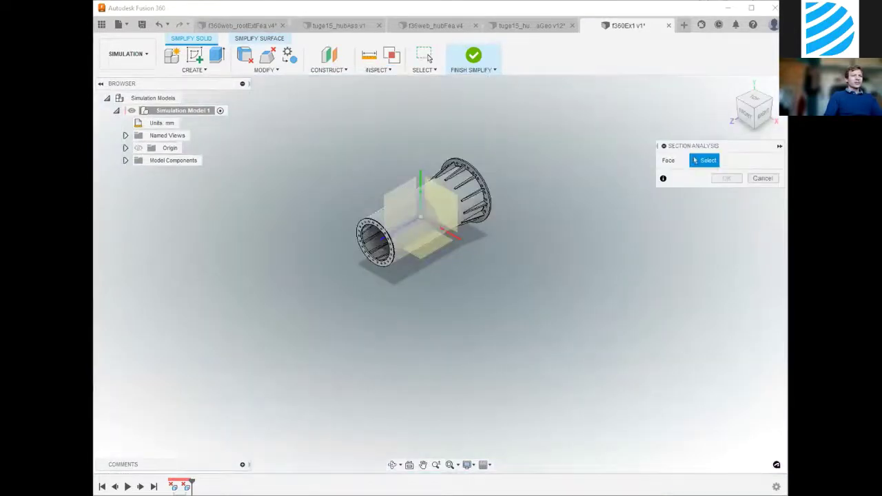
{"action": "left_click", "coordinate": [400, 204]}
{"action": "left_click", "coordinate": [763, 119]}
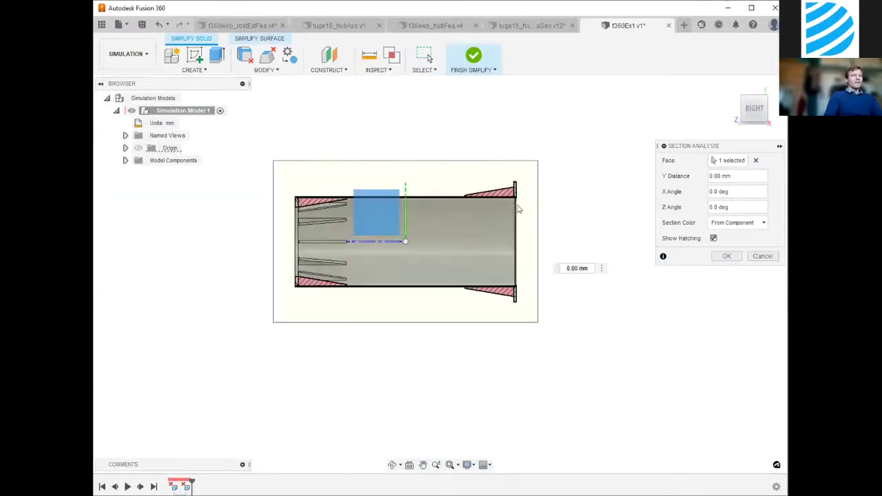
{"action": "scroll", "coordinate": [515, 193], "scroll_direction": "up", "scroll_amount": 5}
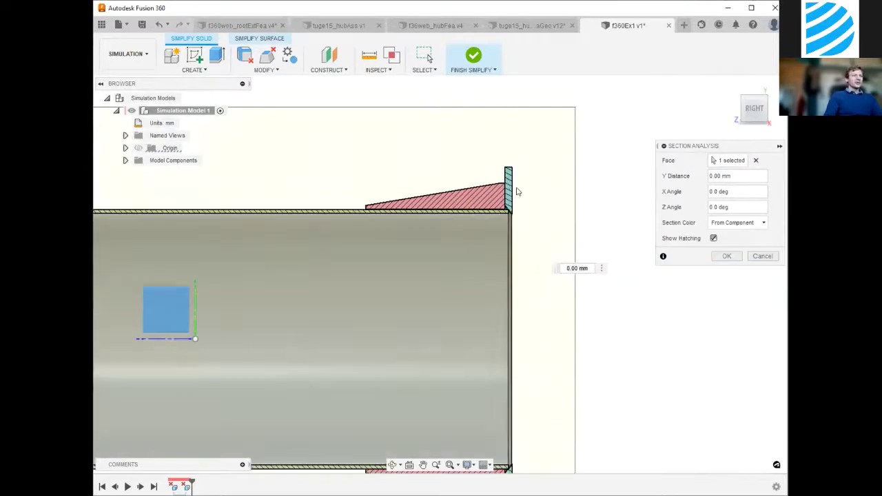
{"action": "scroll", "coordinate": [514, 224], "scroll_direction": "up", "scroll_amount": 4}
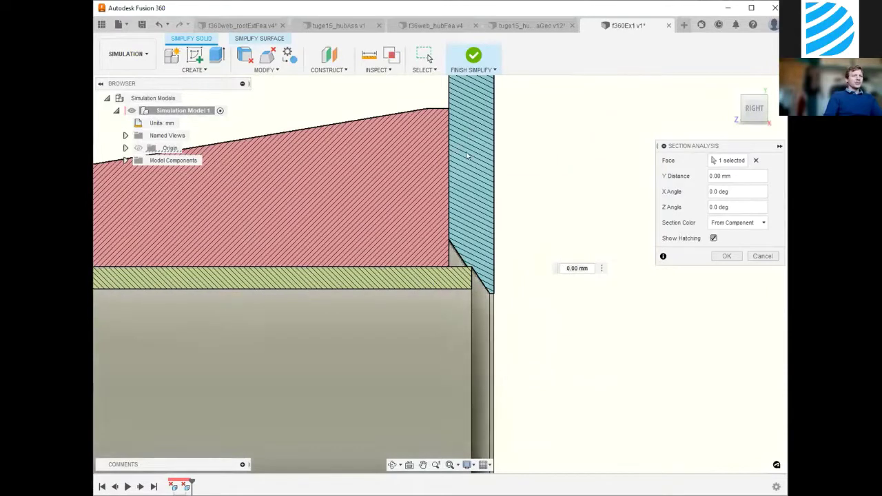
{"action": "left_click", "coordinate": [478, 303]}
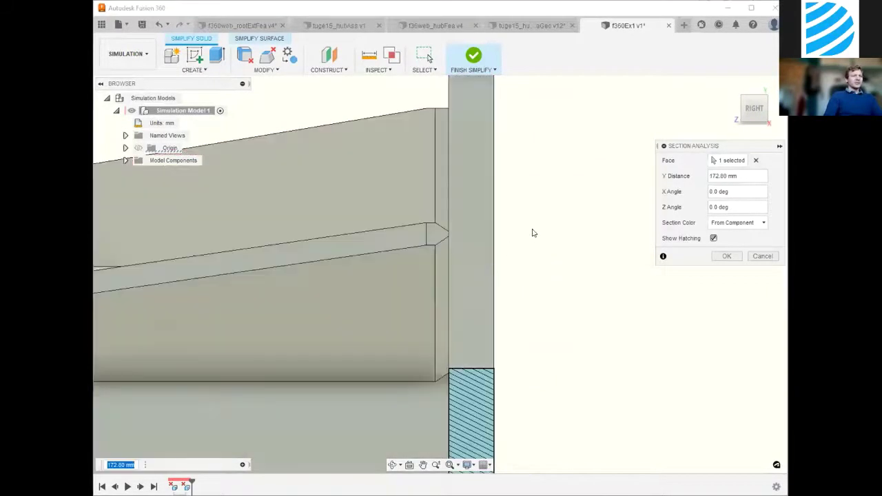
{"action": "scroll", "coordinate": [488, 205], "scroll_direction": "down", "scroll_amount": 5}
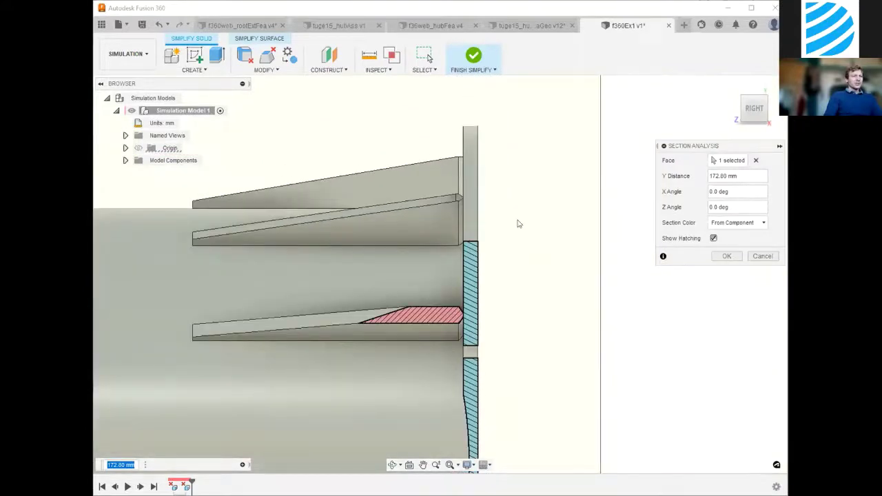
{"action": "scroll", "coordinate": [519, 224], "scroll_direction": "down", "scroll_amount": 5}
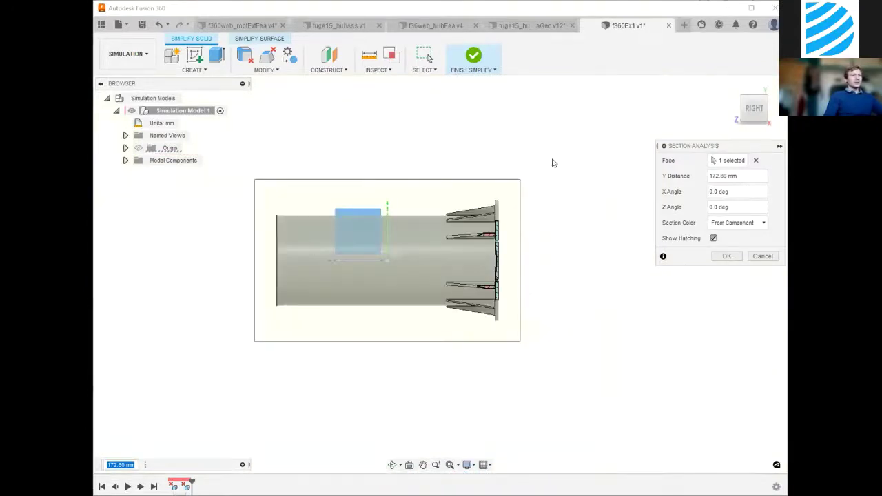
{"action": "key", "text": "Escape"}
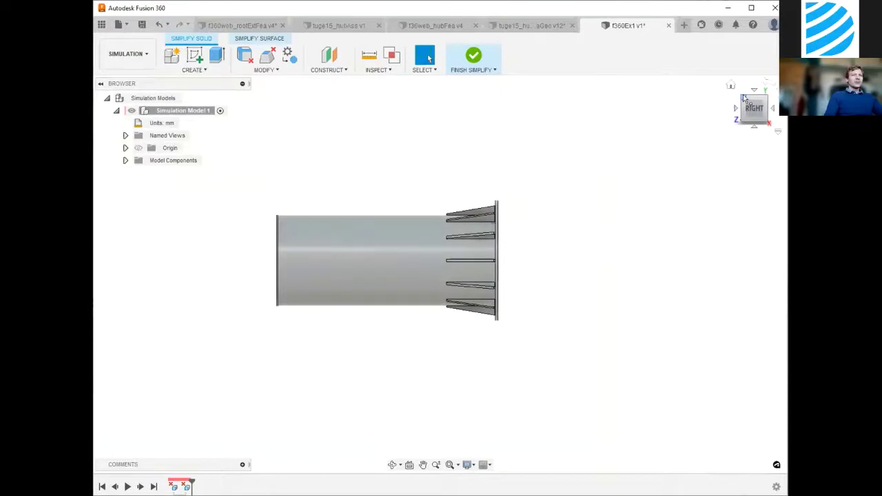
Step: Create a section analysis through the tube's vertical lengthwise mid-plane and look at the cut from the right
{"action": "left_click", "coordinate": [745, 99]}
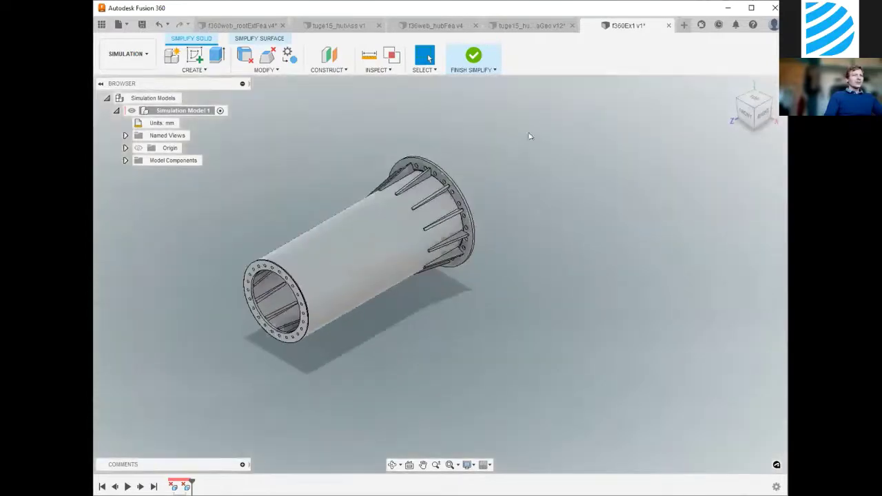
{"action": "left_click", "coordinate": [386, 71]}
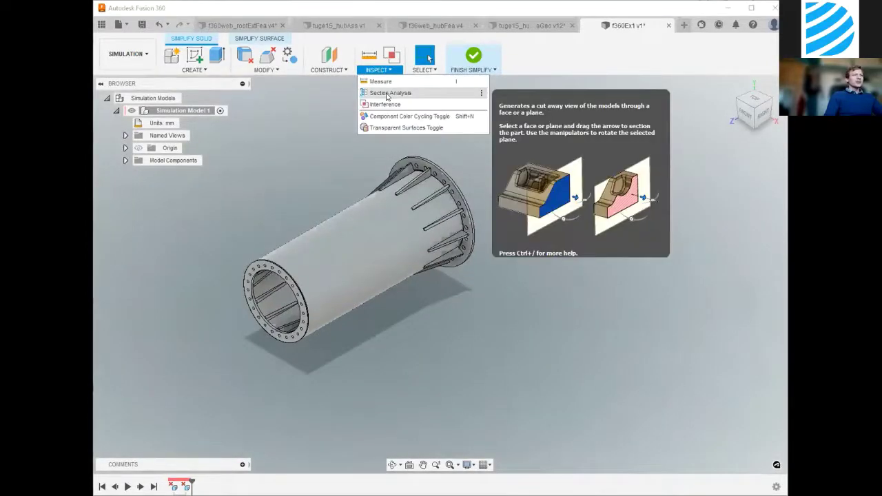
{"action": "left_click", "coordinate": [388, 94]}
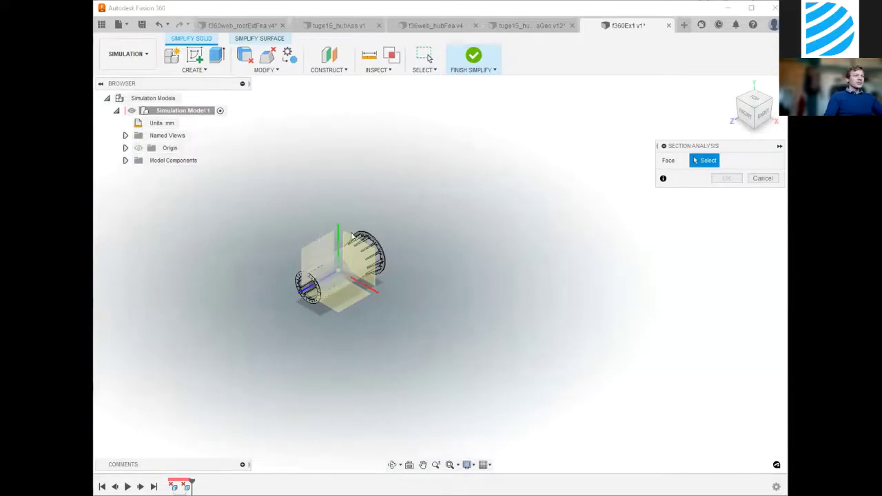
{"action": "left_click", "coordinate": [352, 237]}
{"action": "key", "text": "Return"}
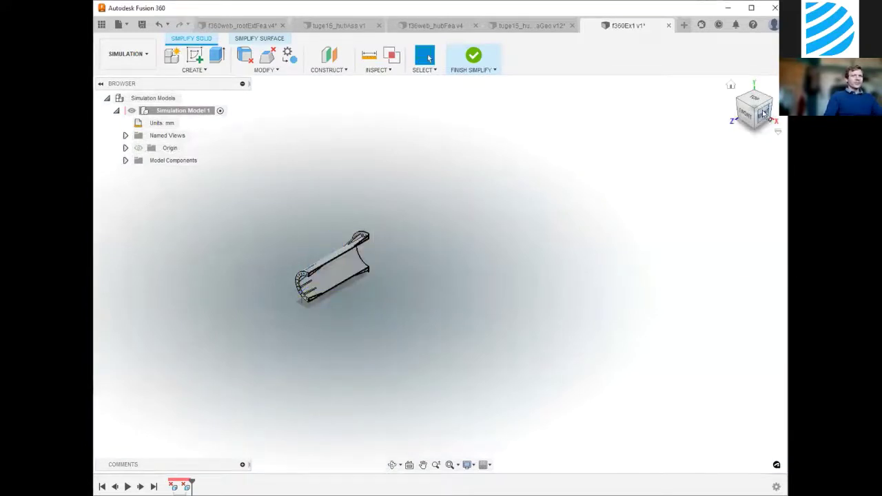
{"action": "left_click", "coordinate": [764, 115]}
Step: Delete the chamfer face on the inner edge of the flange at the ribbed end of the tube
{"action": "scroll", "coordinate": [388, 238], "scroll_direction": "up", "scroll_amount": 3}
{"action": "scroll", "coordinate": [412, 255], "scroll_direction": "up", "scroll_amount": 10}
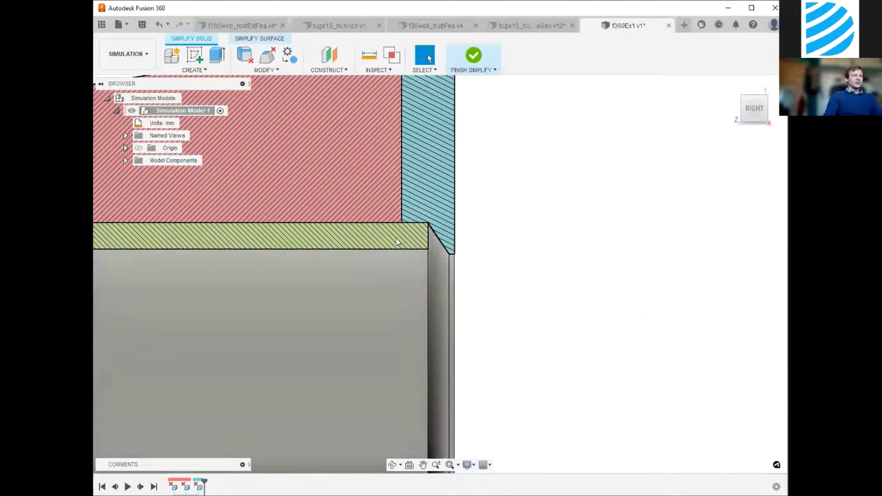
{"action": "left_click", "coordinate": [435, 249]}
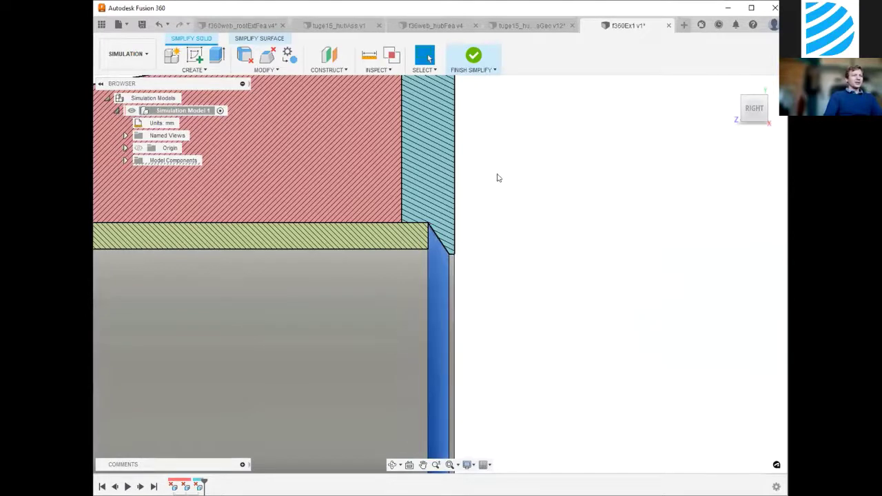
{"action": "key", "text": "Delete"}
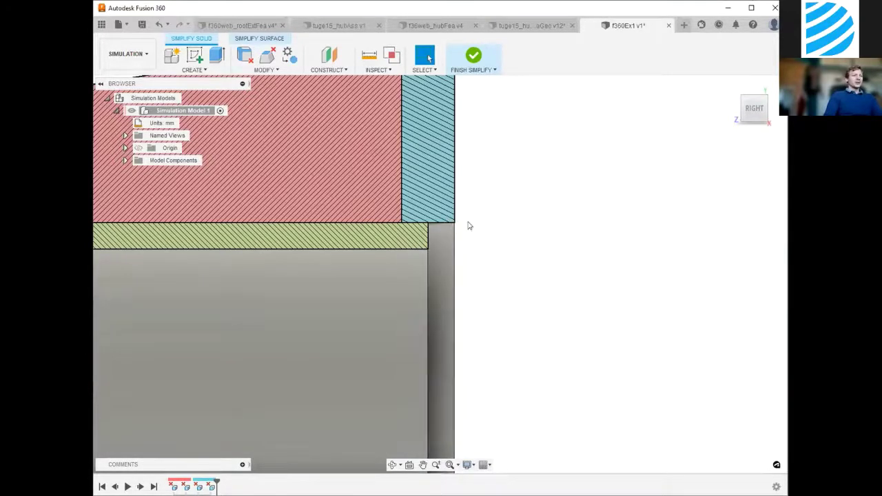
Step: Examine the joint between the tube's end and the flange in the sectioned model
{"action": "scroll", "coordinate": [327, 191], "scroll_direction": "down", "scroll_amount": 3}
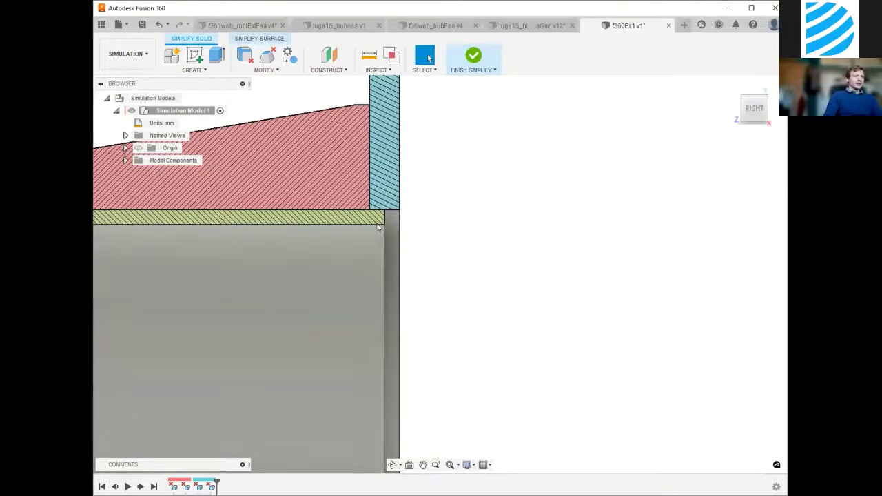
{"action": "scroll", "coordinate": [381, 232], "scroll_direction": "up", "scroll_amount": 2}
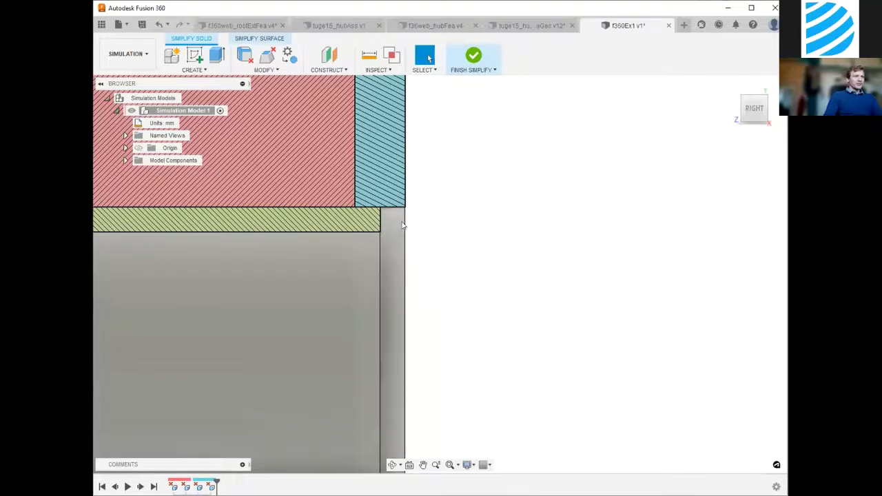
{"action": "scroll", "coordinate": [366, 195], "scroll_direction": "down", "scroll_amount": 2}
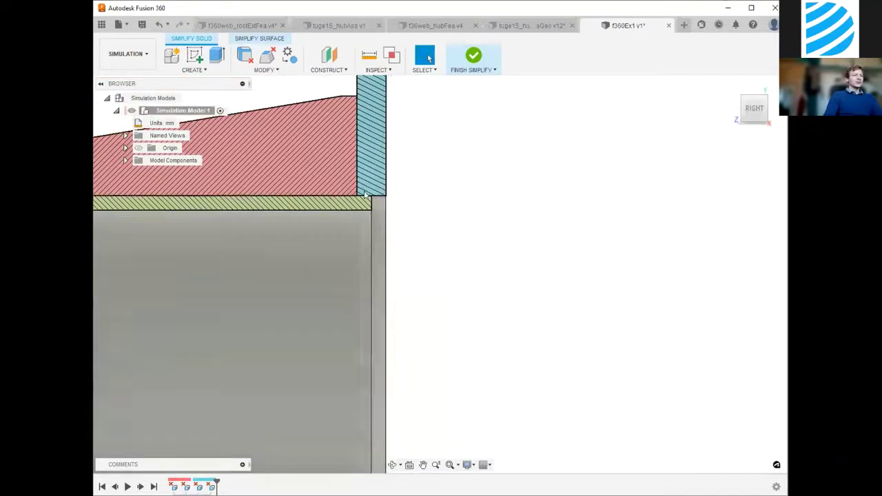
{"action": "left_click", "coordinate": [391, 465]}
{"action": "left_click_drag", "start_coordinate": [519, 247], "coordinate": [517, 250]}
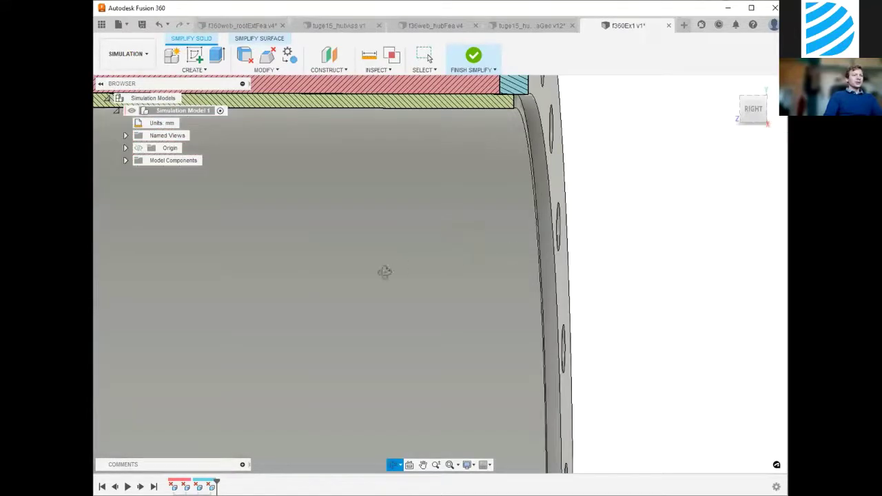
{"action": "scroll", "coordinate": [358, 280], "scroll_direction": "down", "scroll_amount": 4}
{"action": "left_click_drag", "start_coordinate": [487, 213], "coordinate": [469, 219]}
{"action": "scroll", "coordinate": [246, 287], "scroll_direction": "down", "scroll_amount": 4}
{"action": "scroll", "coordinate": [407, 195], "scroll_direction": "up", "scroll_amount": 6}
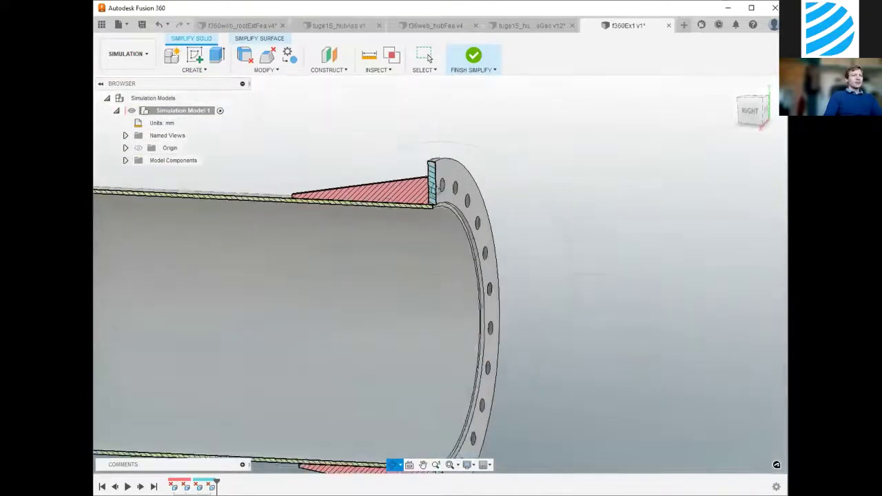
{"action": "key", "text": "Escape"}
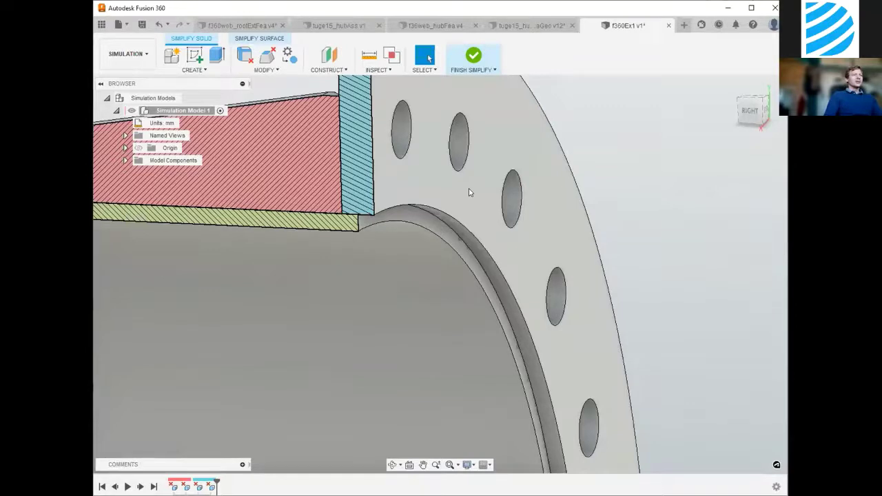
Step: Measure the distance between the tube's end face and the flange's outer face
{"action": "left_click", "coordinate": [369, 56]}
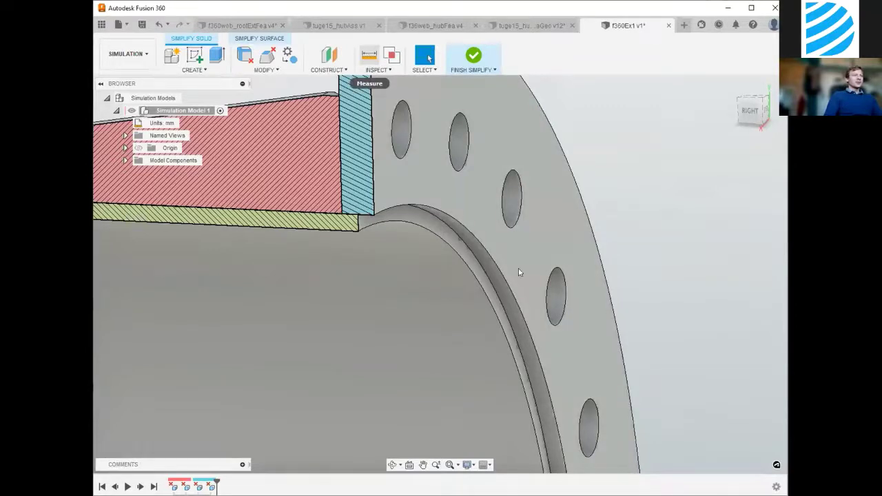
{"action": "left_click", "coordinate": [433, 227]}
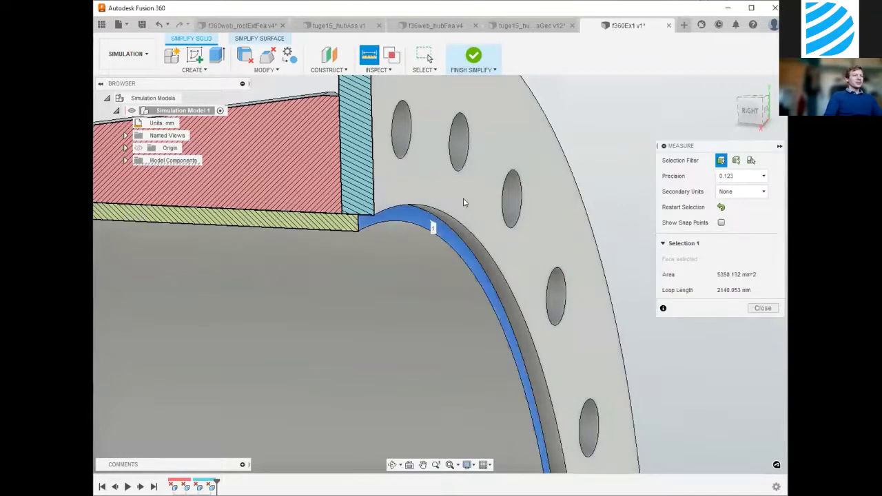
{"action": "left_click", "coordinate": [469, 206]}
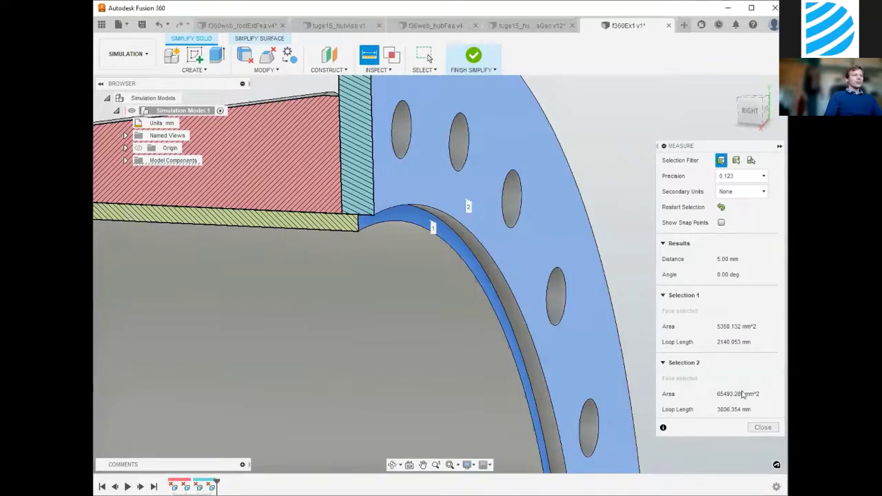
{"action": "key", "text": "Escape"}
Step: Offset the tube's end face outward by 5 mm, flush with the flange's outer face
{"action": "left_click", "coordinate": [263, 70]}
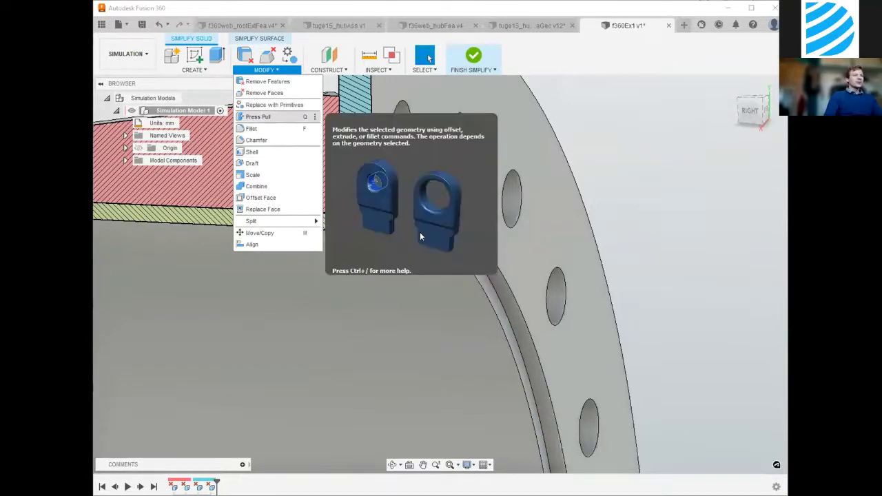
{"action": "left_click", "coordinate": [431, 224]}
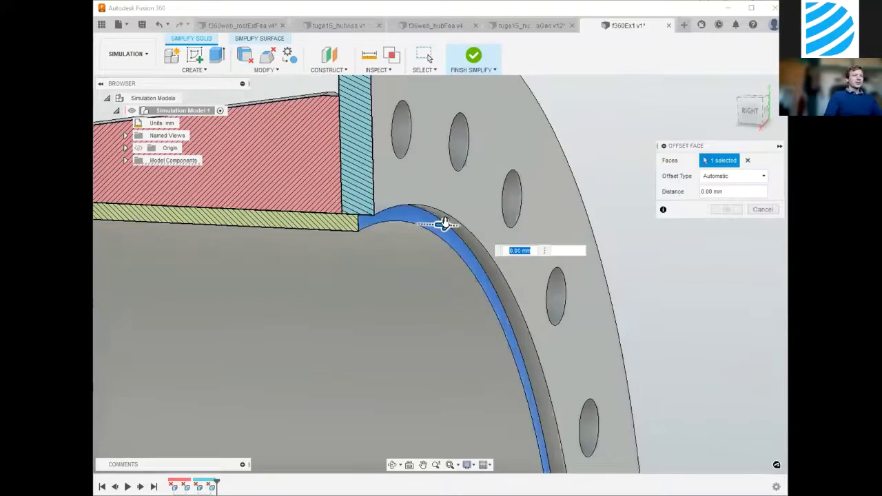
{"action": "left_click_drag", "start_coordinate": [459, 224], "coordinate": [459, 225]}
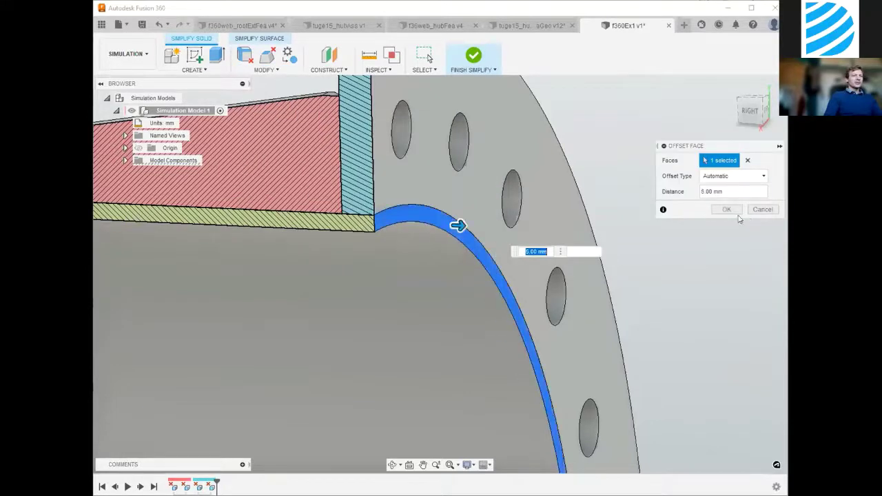
{"action": "key", "text": "Return"}
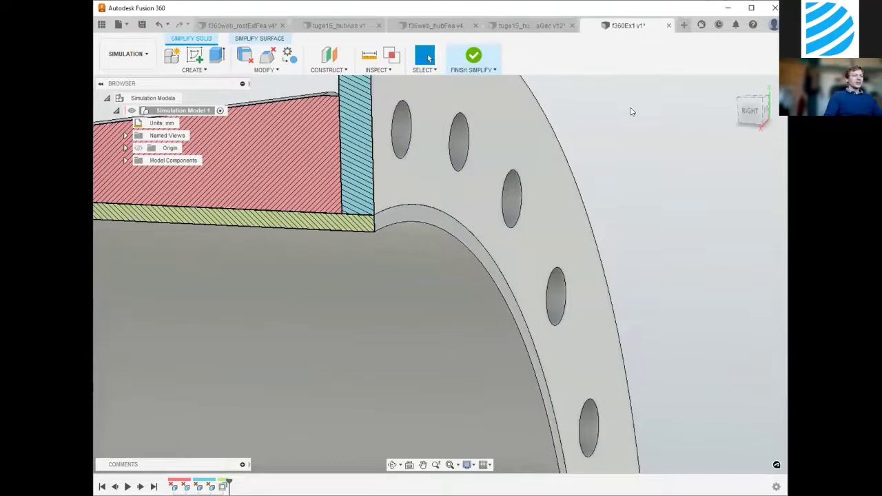
Step: Delete the outer and inner chamfer faces on the flange at the opposite end of the tube, where the stiffeners are internal
{"action": "scroll", "coordinate": [529, 216], "scroll_direction": "down", "scroll_amount": 5}
{"action": "scroll", "coordinate": [252, 323], "scroll_direction": "up", "scroll_amount": 5}
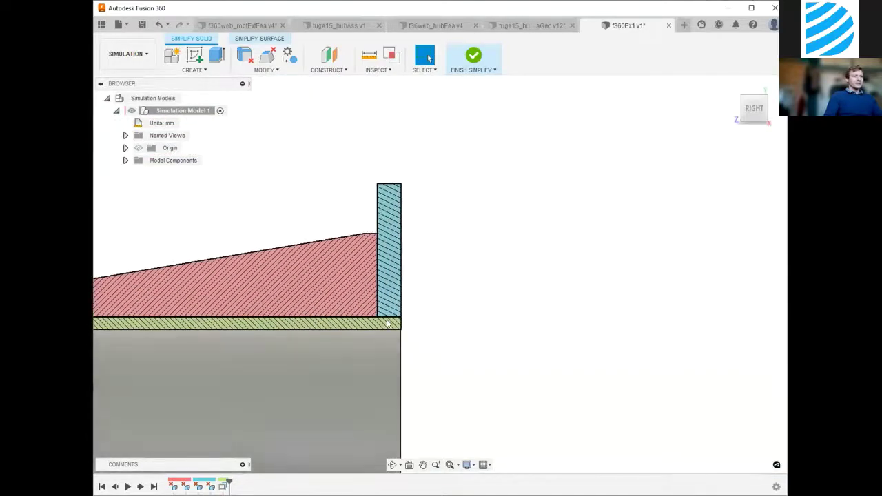
{"action": "scroll", "coordinate": [575, 309], "scroll_direction": "down", "scroll_amount": 6}
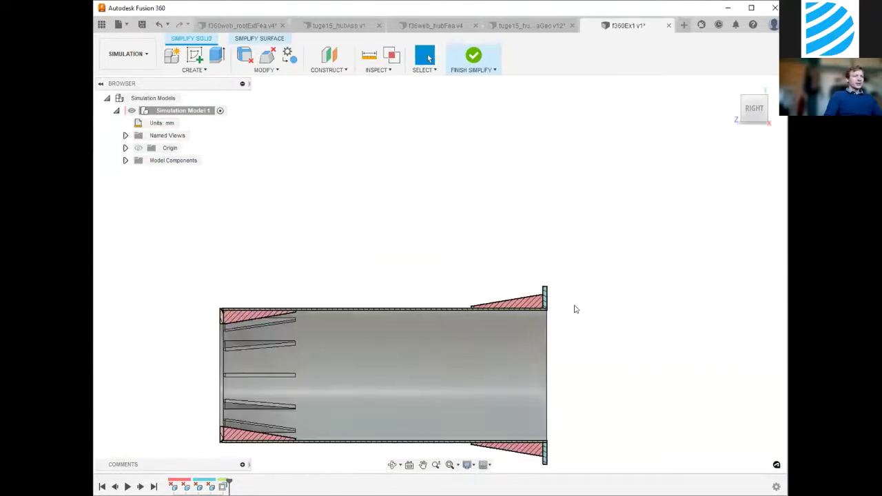
{"action": "scroll", "coordinate": [218, 311], "scroll_direction": "up", "scroll_amount": 6}
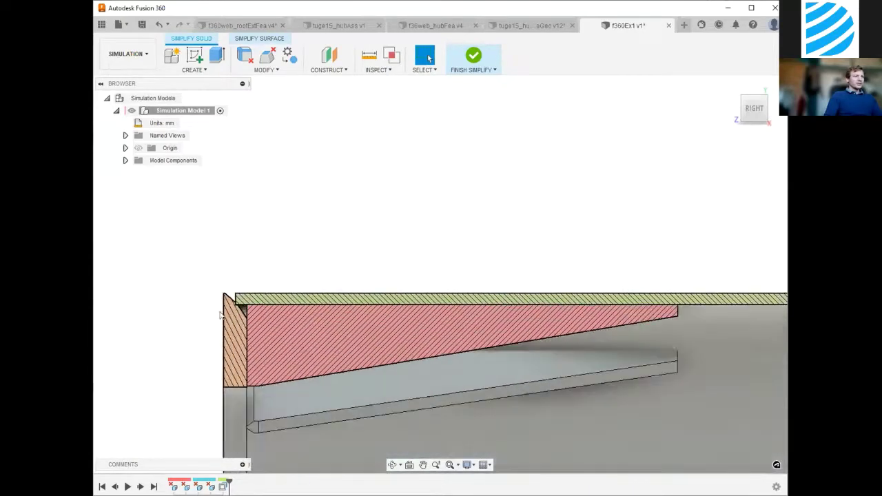
{"action": "scroll", "coordinate": [219, 315], "scroll_direction": "up", "scroll_amount": 3}
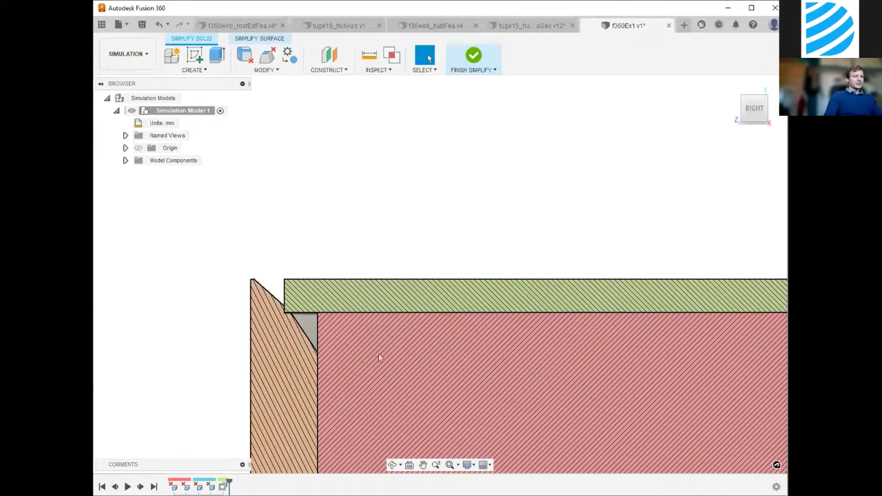
{"action": "left_click", "coordinate": [391, 466]}
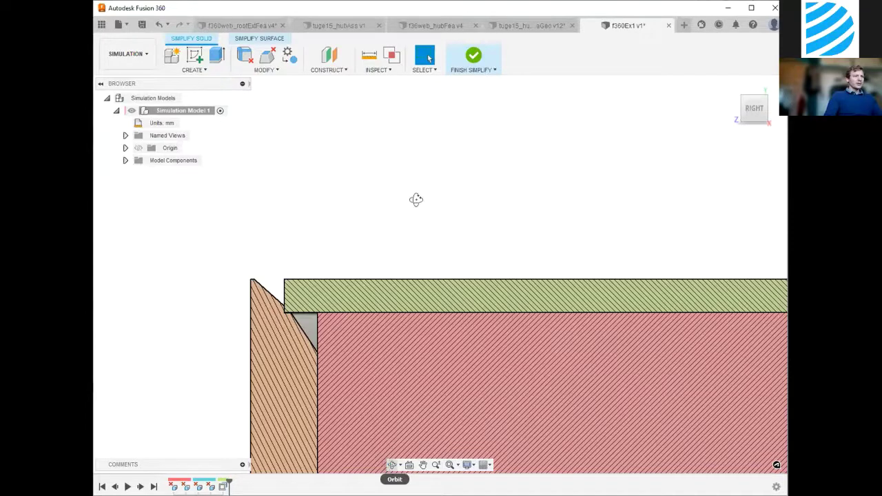
{"action": "left_click_drag", "start_coordinate": [416, 199], "coordinate": [500, 276]}
{"action": "scroll", "coordinate": [500, 276], "scroll_direction": "down", "scroll_amount": 4}
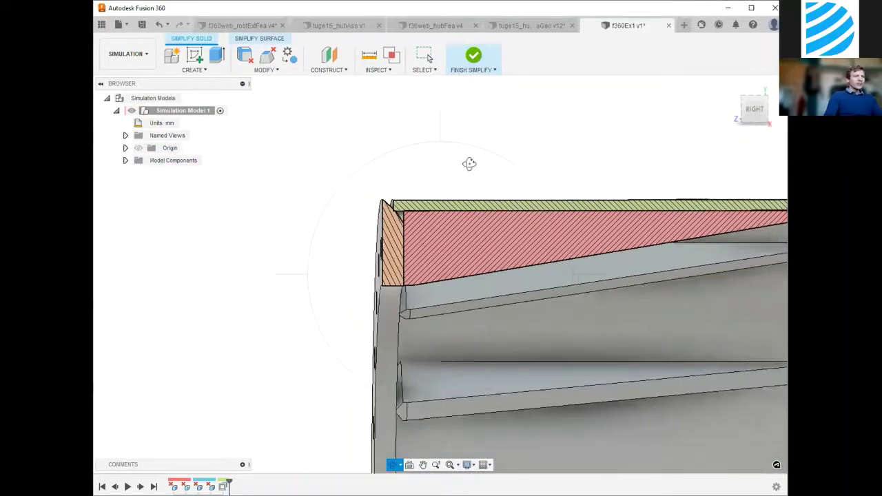
{"action": "left_click_drag", "start_coordinate": [468, 164], "coordinate": [288, 348]}
{"action": "scroll", "coordinate": [287, 348], "scroll_direction": "down", "scroll_amount": 3}
{"action": "scroll", "coordinate": [387, 187], "scroll_direction": "up", "scroll_amount": 9}
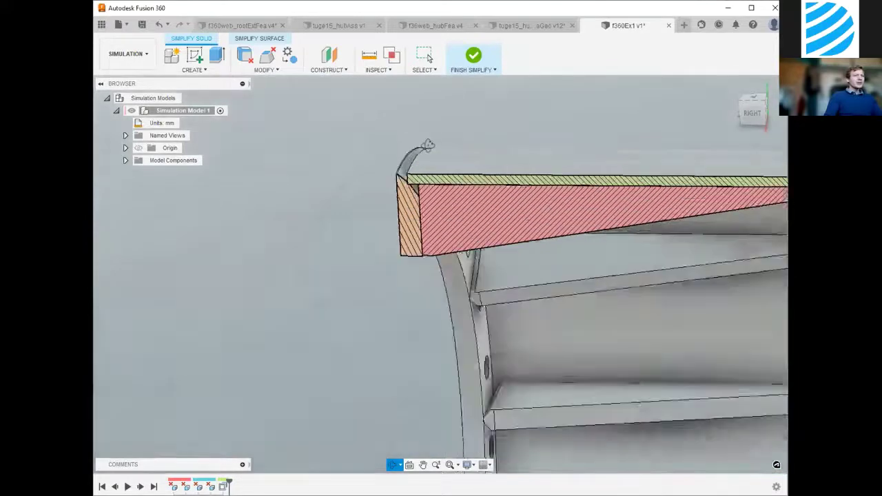
{"action": "scroll", "coordinate": [402, 173], "scroll_direction": "up", "scroll_amount": 5}
{"action": "key", "text": "Escape"}
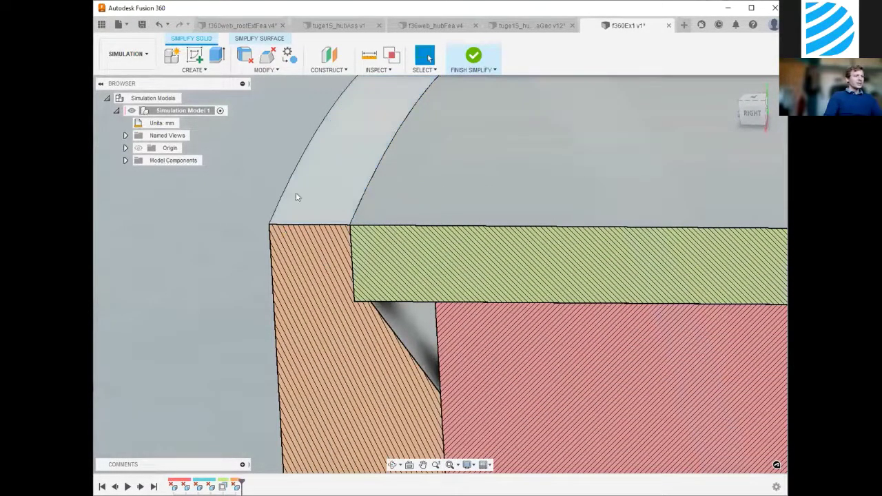
{"action": "left_click", "coordinate": [406, 315]}
{"action": "key", "text": "Delete"}
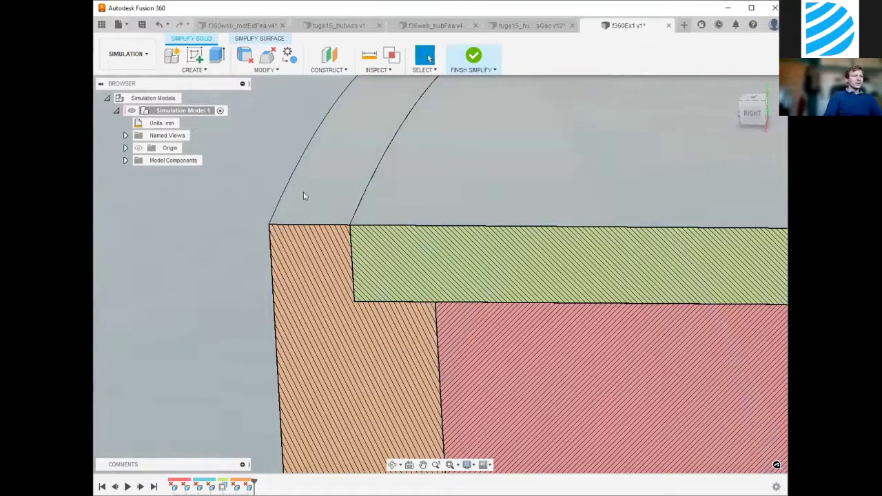
Step: Examine the cut from the right, checking the flange joint at the internally stiffened end and the overall section
{"action": "scroll", "coordinate": [254, 122], "scroll_direction": "down", "scroll_amount": 3}
{"action": "scroll", "coordinate": [288, 206], "scroll_direction": "down", "scroll_amount": 2}
{"action": "scroll", "coordinate": [279, 214], "scroll_direction": "down", "scroll_amount": 4}
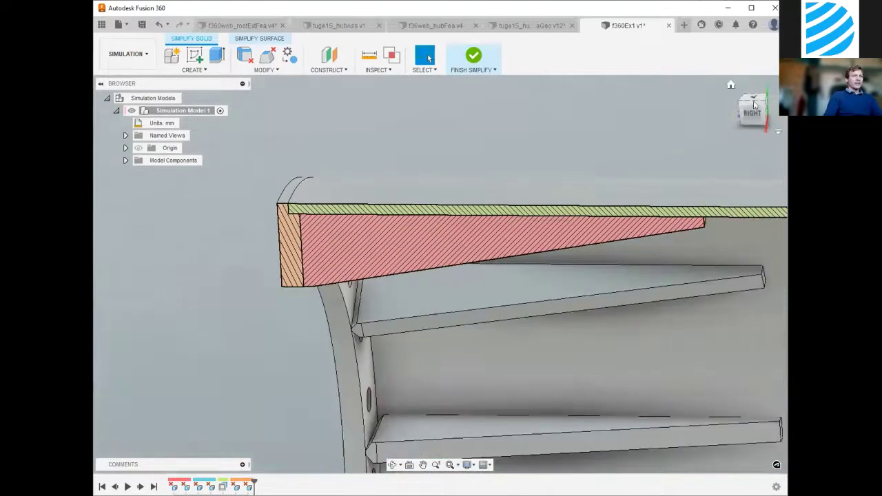
{"action": "scroll", "coordinate": [317, 217], "scroll_direction": "down", "scroll_amount": 3}
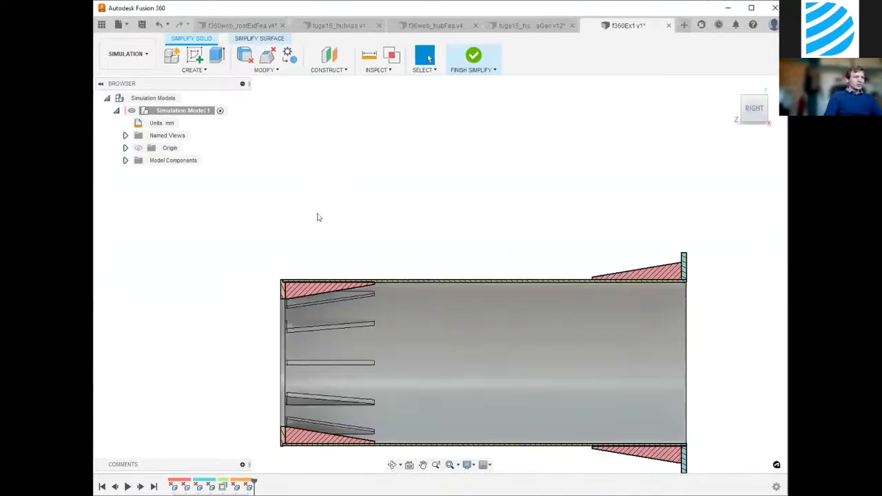
{"action": "scroll", "coordinate": [280, 288], "scroll_direction": "up", "scroll_amount": 6}
{"action": "scroll", "coordinate": [281, 288], "scroll_direction": "up", "scroll_amount": 4}
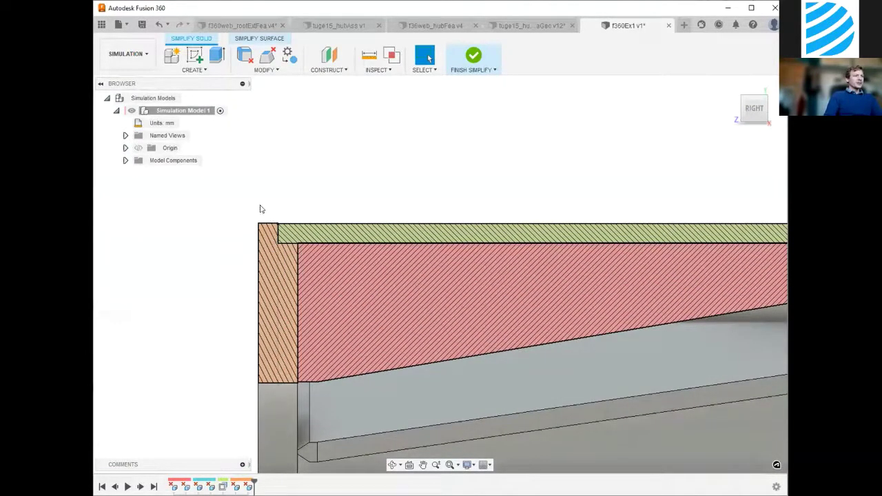
{"action": "scroll", "coordinate": [210, 276], "scroll_direction": "down", "scroll_amount": 2}
{"action": "scroll", "coordinate": [209, 276], "scroll_direction": "down", "scroll_amount": 3}
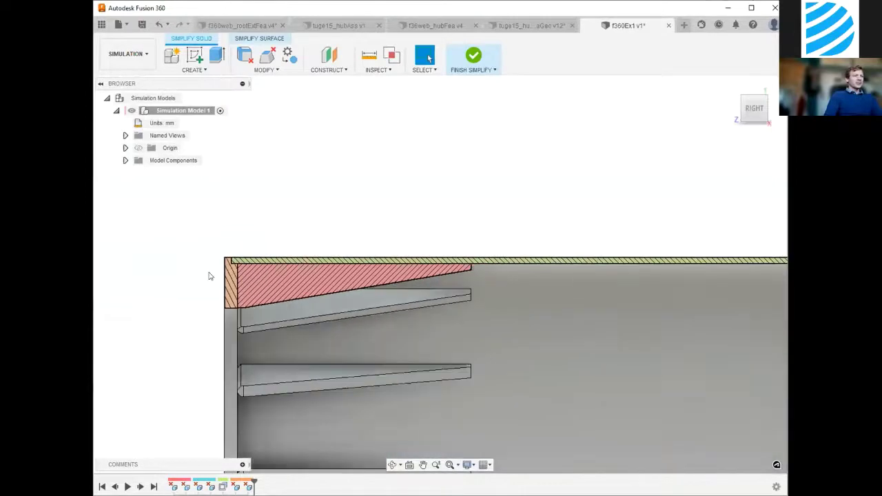
{"action": "scroll", "coordinate": [273, 197], "scroll_direction": "down", "scroll_amount": 2}
{"action": "scroll", "coordinate": [273, 197], "scroll_direction": "down", "scroll_amount": 3}
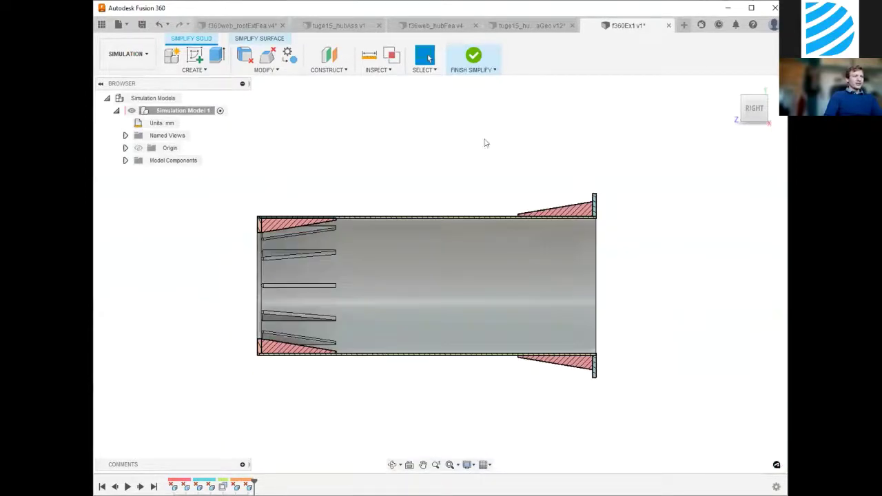
Step: Hide the section analysis and show the complete tube in an isometric view
{"action": "left_click", "coordinate": [743, 98]}
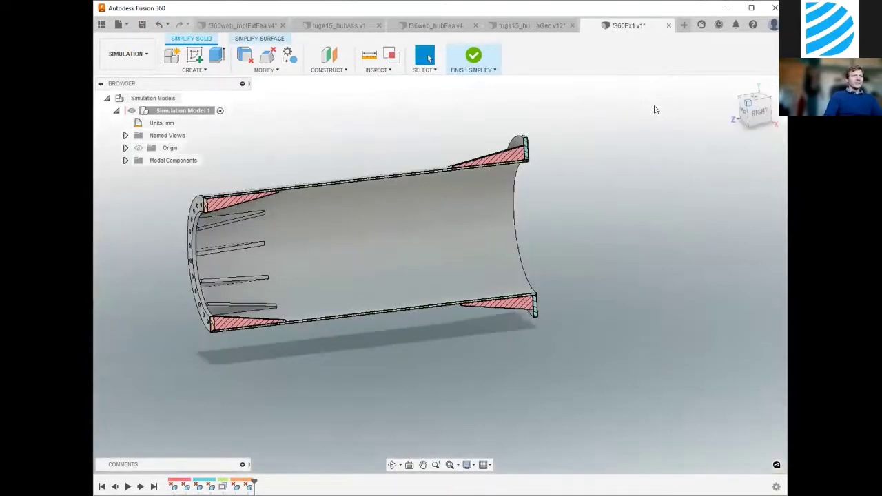
{"action": "middle_click", "coordinate": [365, 88]}
{"action": "middle_click", "coordinate": [365, 88]}
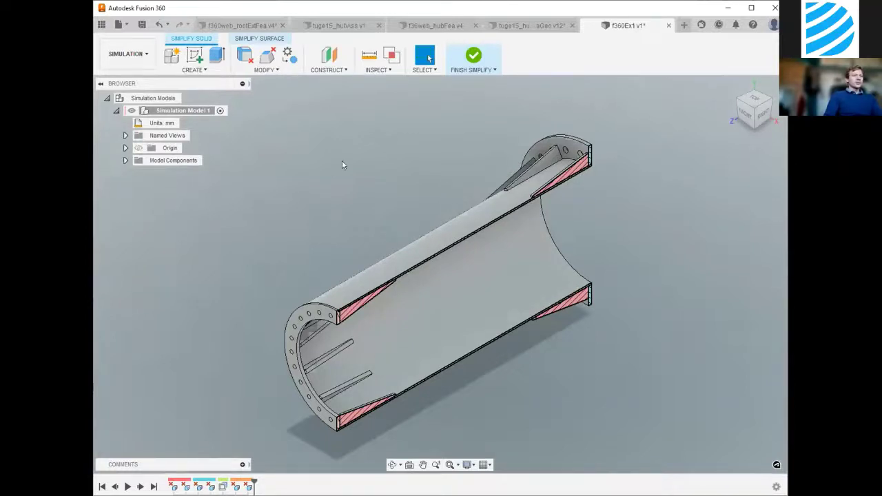
{"action": "left_click", "coordinate": [126, 161]}
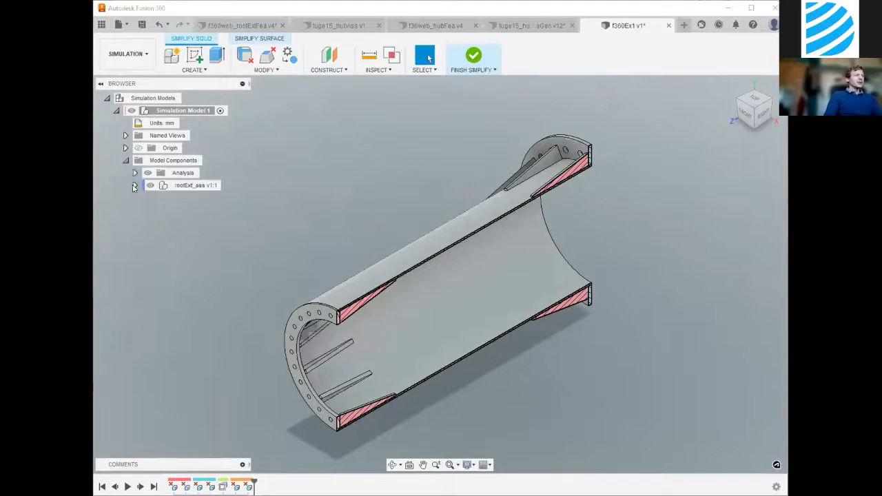
{"action": "left_click", "coordinate": [148, 173]}
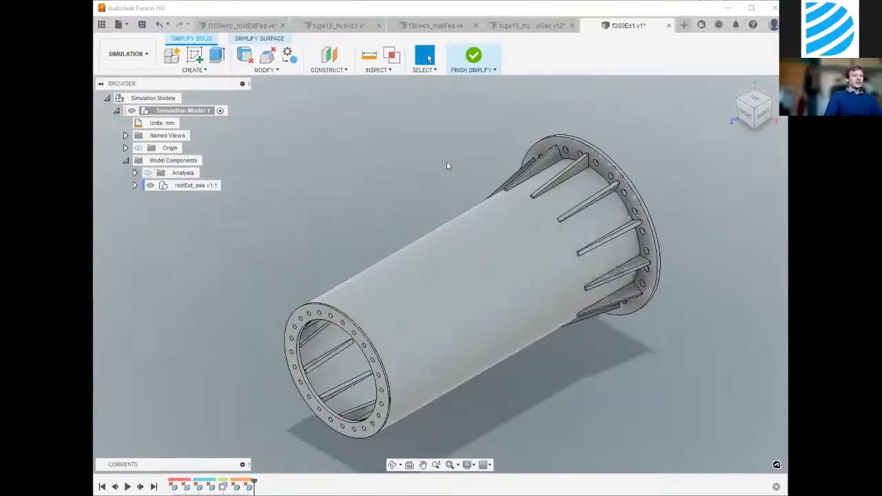
{"action": "middle_click_drag", "start_coordinate": [447, 162], "coordinate": [375, 169], "text": "shift"}
{"action": "scroll", "coordinate": [375, 170], "scroll_direction": "down", "scroll_amount": 2}
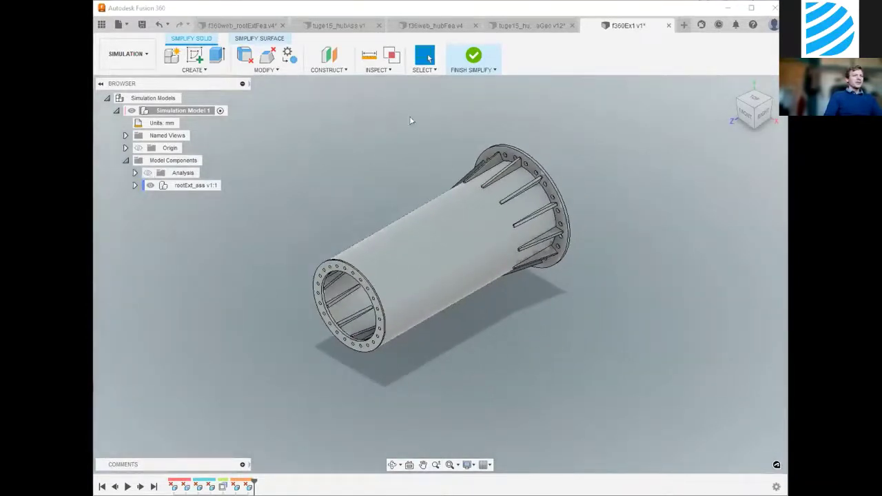
Step: Compute the interference between the inner flange, tube, outer flange and all 24 stiffeners of the rootExt_ass assembly
{"action": "left_click", "coordinate": [391, 57]}
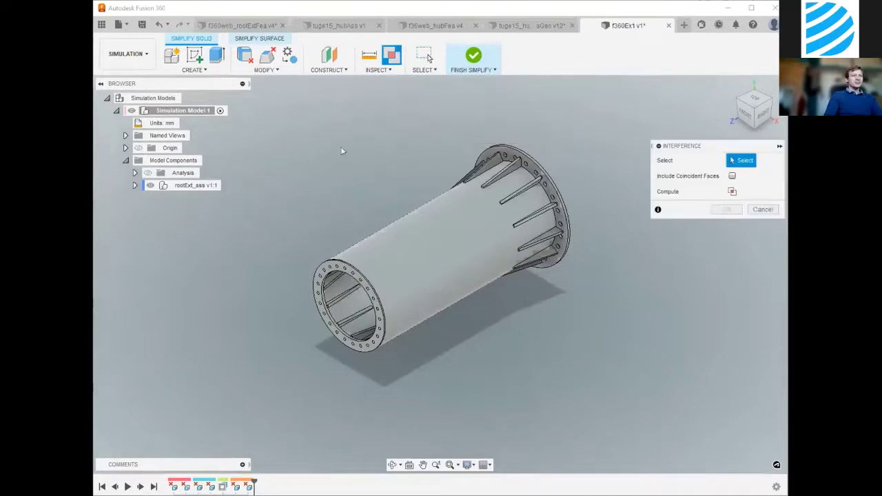
{"action": "left_click", "coordinate": [135, 186]}
{"action": "left_click", "coordinate": [203, 123]}
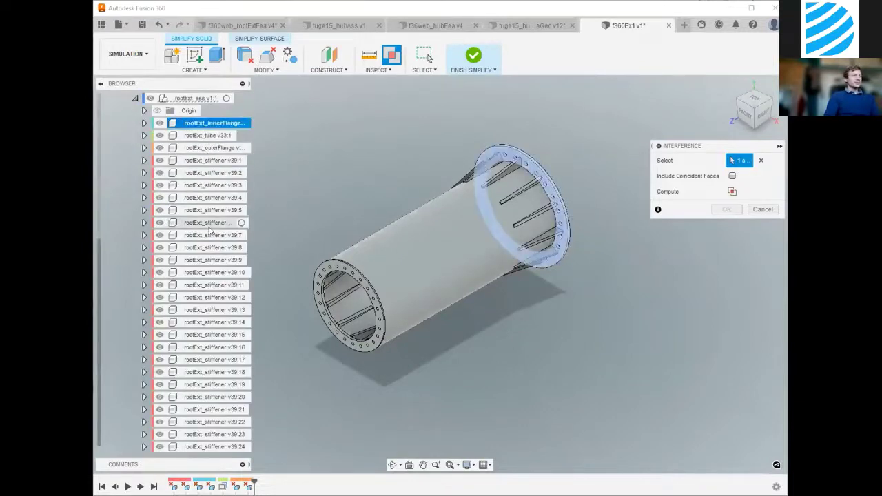
{"action": "left_click", "coordinate": [212, 447], "text": "shift"}
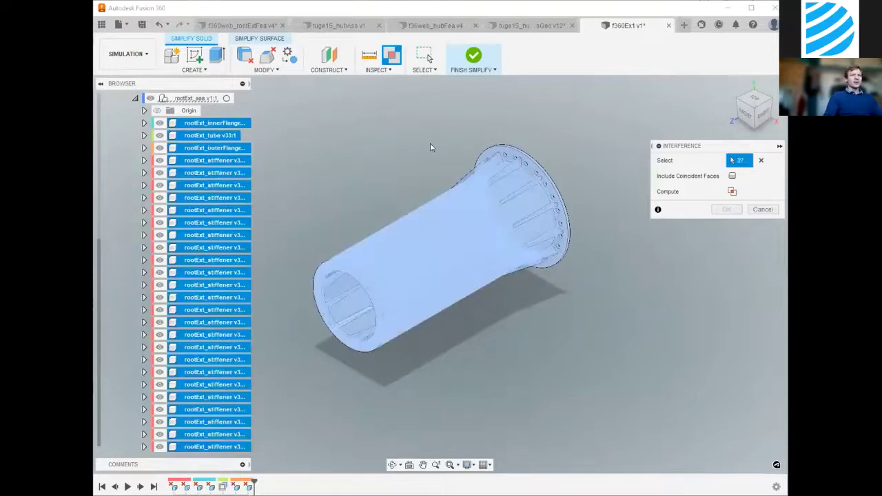
{"action": "left_click", "coordinate": [732, 191]}
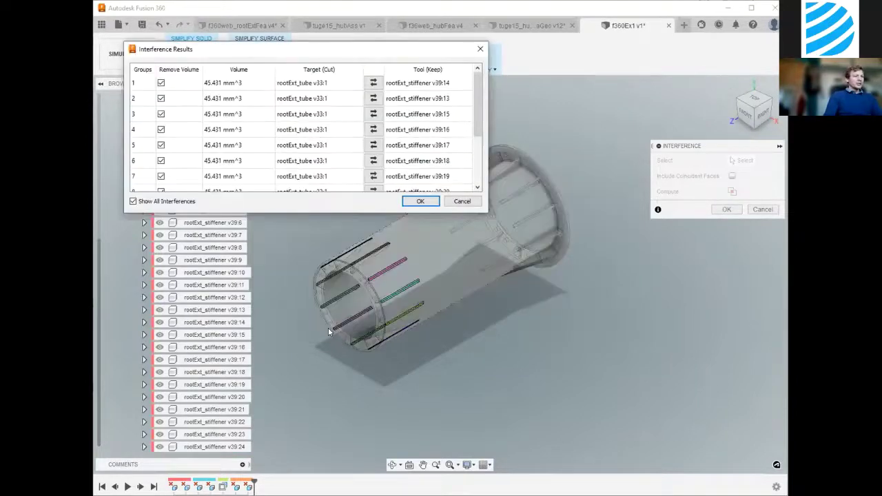
Step: Inspect the overlaps at the internal stiffeners and remove all interfering volumes, cutting the tube and keeping the stiffeners
{"action": "scroll", "coordinate": [314, 300], "scroll_direction": "up", "scroll_amount": 3}
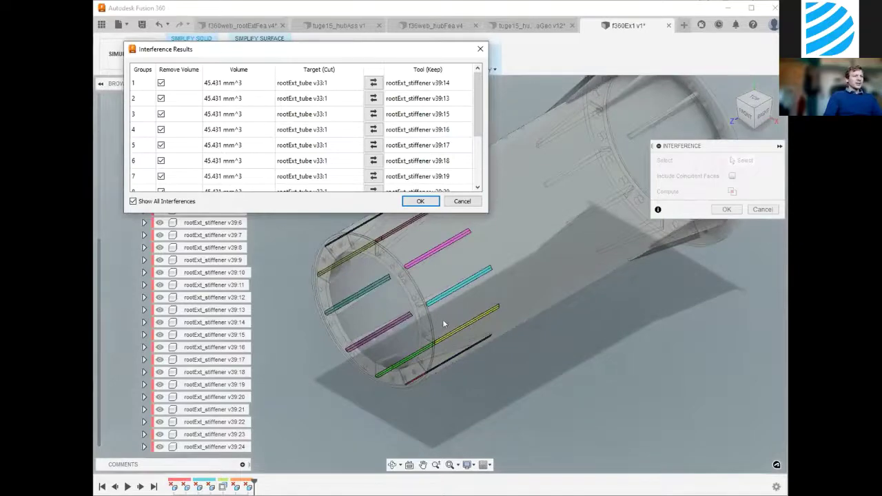
{"action": "scroll", "coordinate": [423, 306], "scroll_direction": "up", "scroll_amount": 5}
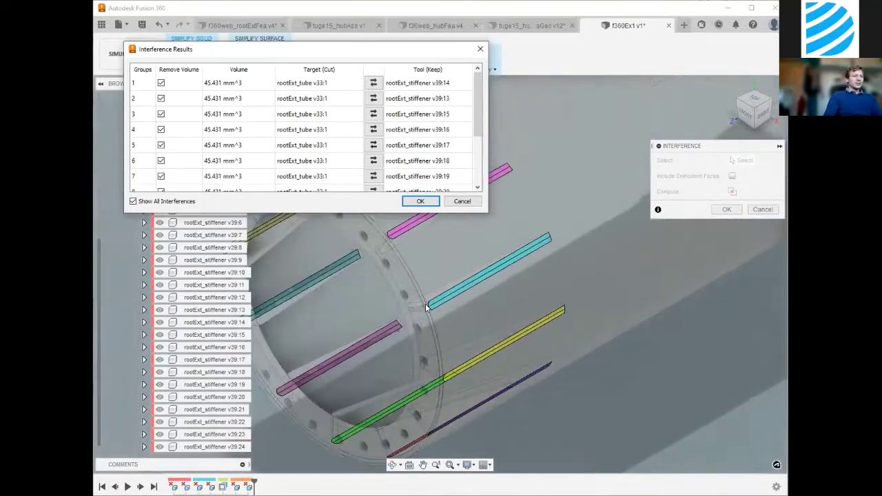
{"action": "scroll", "coordinate": [580, 262], "scroll_direction": "down", "scroll_amount": 4}
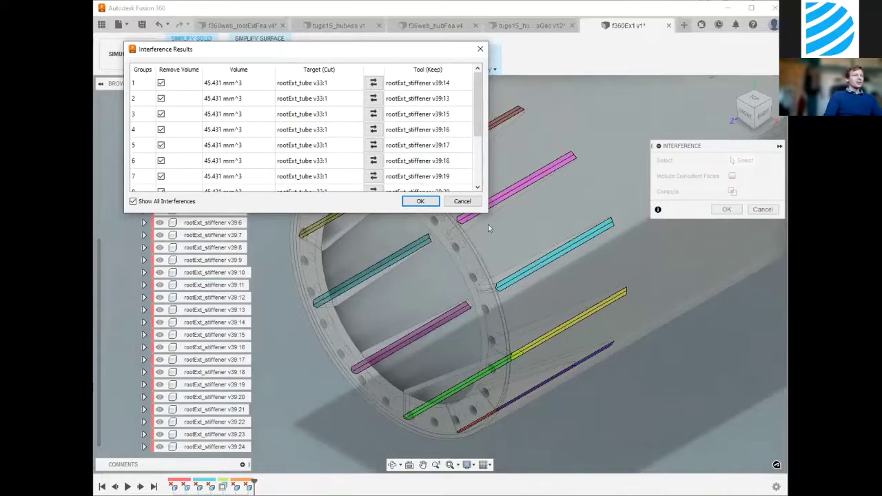
{"action": "left_click", "coordinate": [421, 202]}
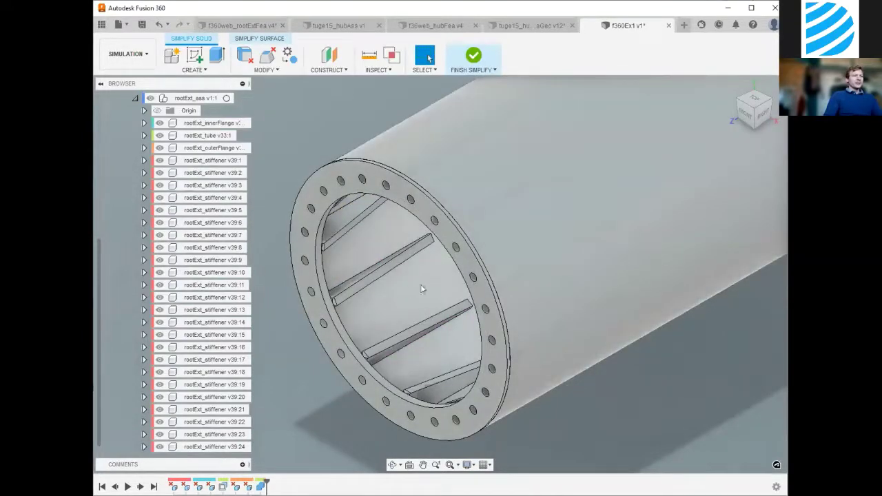
Step: Delete the chamfer face on one side of an external stiffener where it meets the outer flange
{"action": "scroll", "coordinate": [280, 167], "scroll_direction": "down", "scroll_amount": 4}
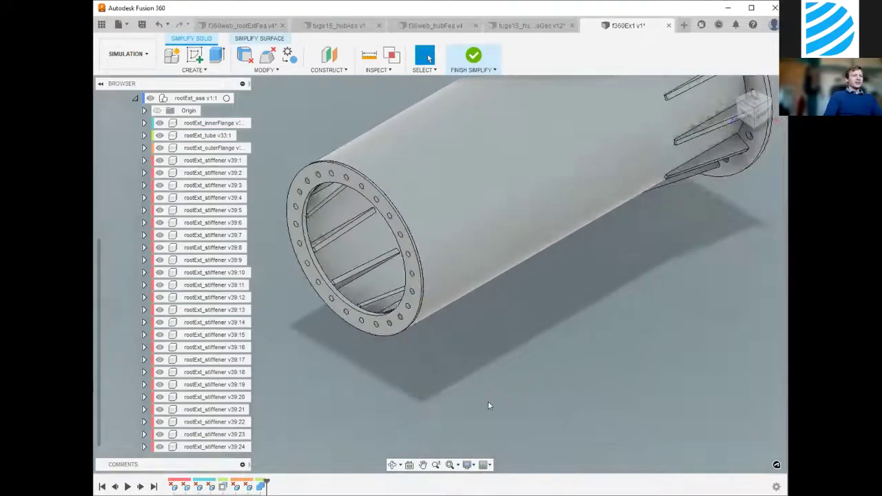
{"action": "scroll", "coordinate": [486, 411], "scroll_direction": "down", "scroll_amount": 3}
{"action": "scroll", "coordinate": [484, 418], "scroll_direction": "down", "scroll_amount": 1}
{"action": "scroll", "coordinate": [622, 178], "scroll_direction": "up", "scroll_amount": 2}
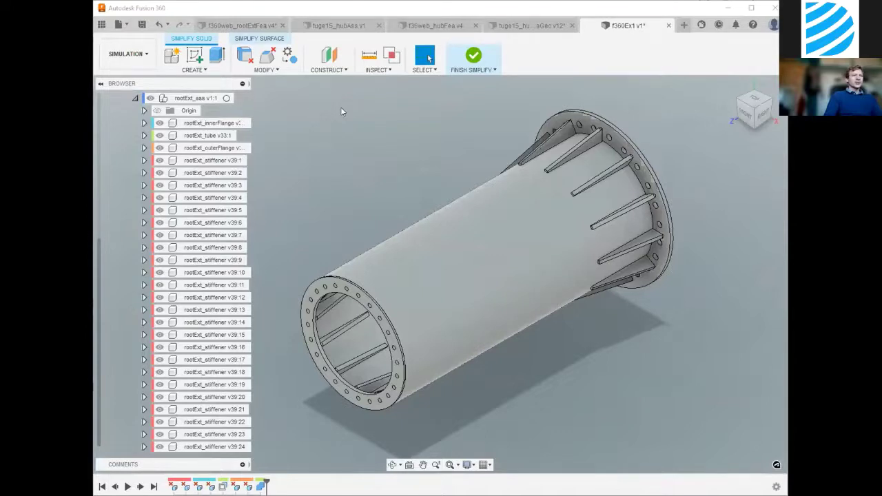
{"action": "left_click", "coordinate": [391, 468]}
{"action": "scroll", "coordinate": [414, 284], "scroll_direction": "down", "scroll_amount": 3}
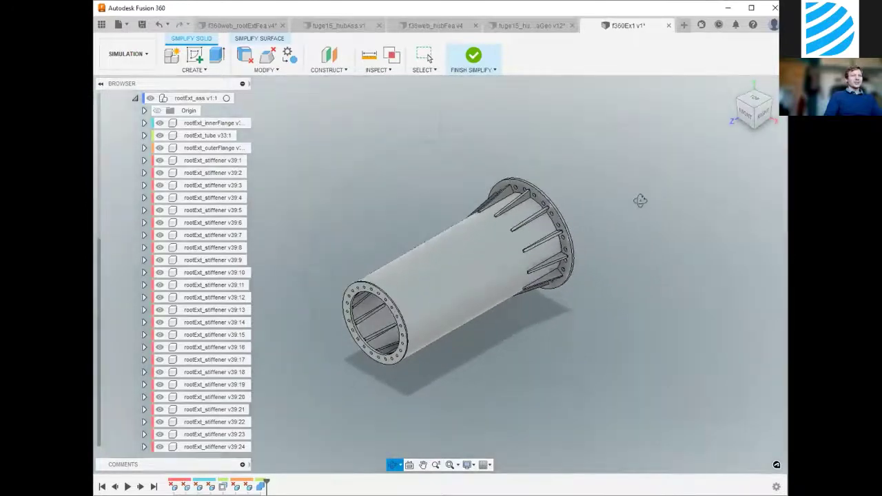
{"action": "left_click_drag", "start_coordinate": [640, 201], "coordinate": [605, 191]}
{"action": "scroll", "coordinate": [591, 189], "scroll_direction": "up", "scroll_amount": 5}
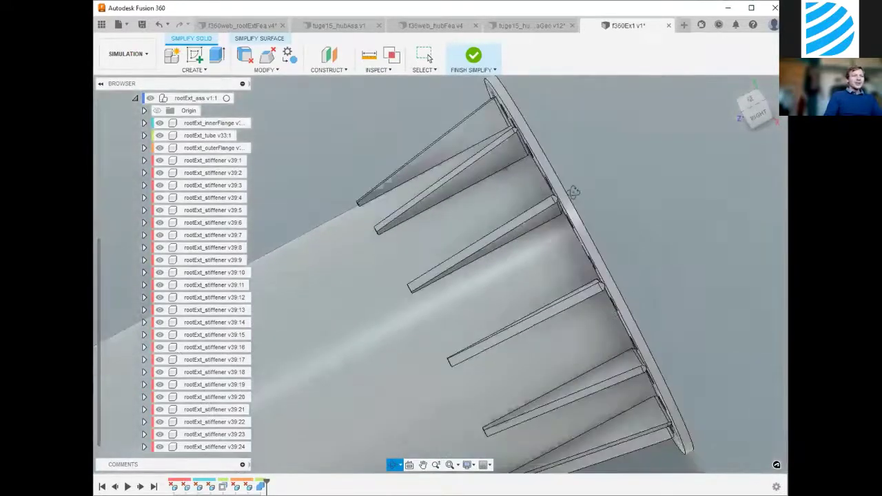
{"action": "scroll", "coordinate": [534, 215], "scroll_direction": "up", "scroll_amount": 5}
{"action": "key", "text": "Escape"}
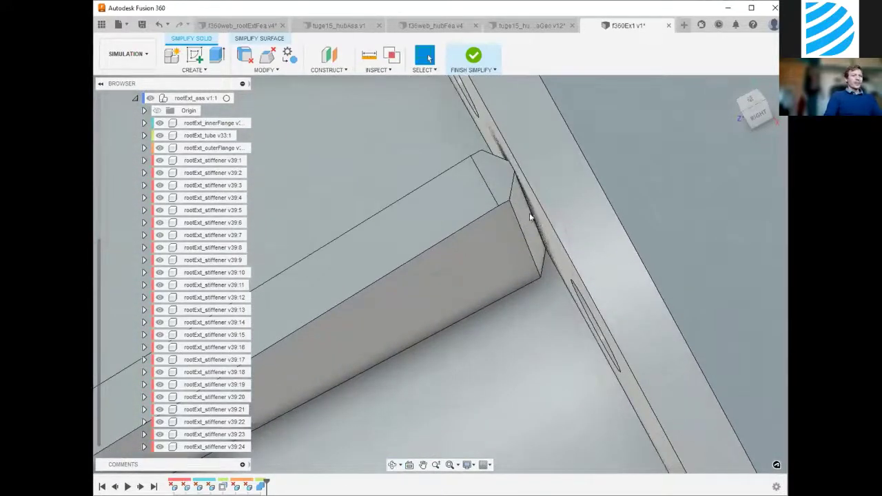
{"action": "left_click", "coordinate": [530, 217]}
{"action": "key", "text": "Delete"}
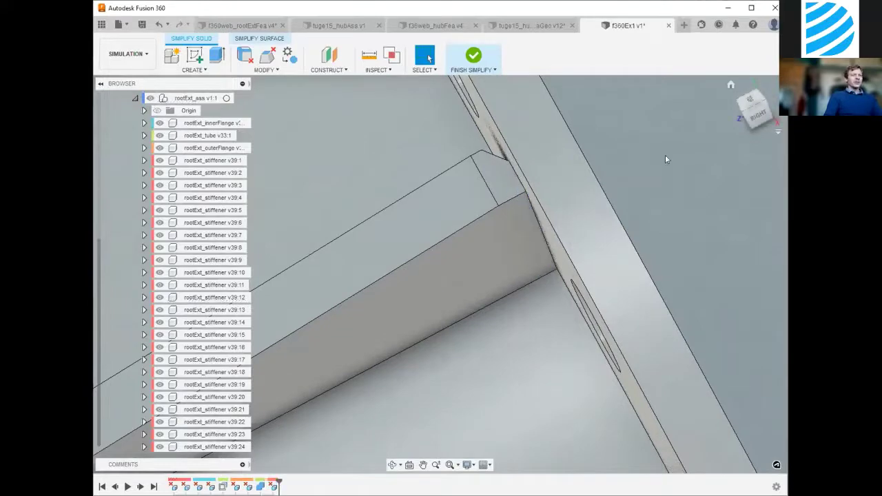
Step: Delete the remaining chamfer face on the opposite side of the same stiffener's flange end
{"action": "scroll", "coordinate": [469, 395], "scroll_direction": "down", "scroll_amount": 2}
{"action": "left_click", "coordinate": [392, 465]}
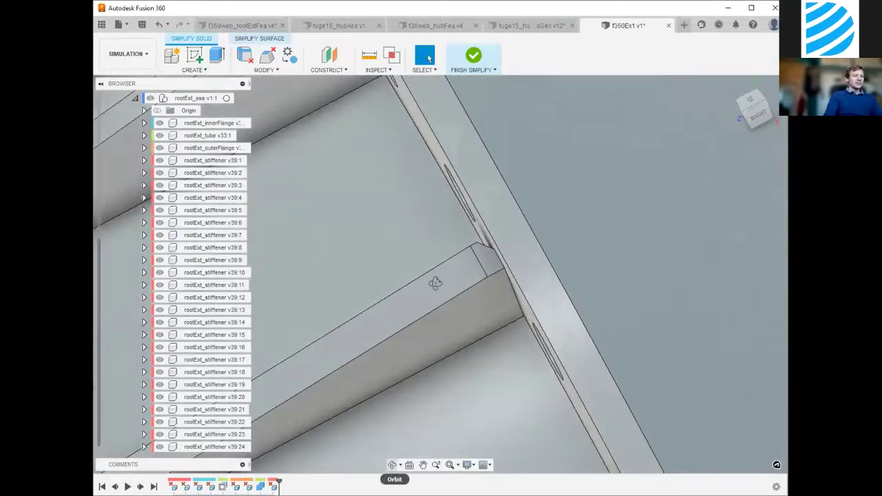
{"action": "left_click_drag", "start_coordinate": [435, 285], "coordinate": [453, 312]}
{"action": "scroll", "coordinate": [441, 100], "scroll_direction": "up", "scroll_amount": 3}
{"action": "key", "text": "Escape"}
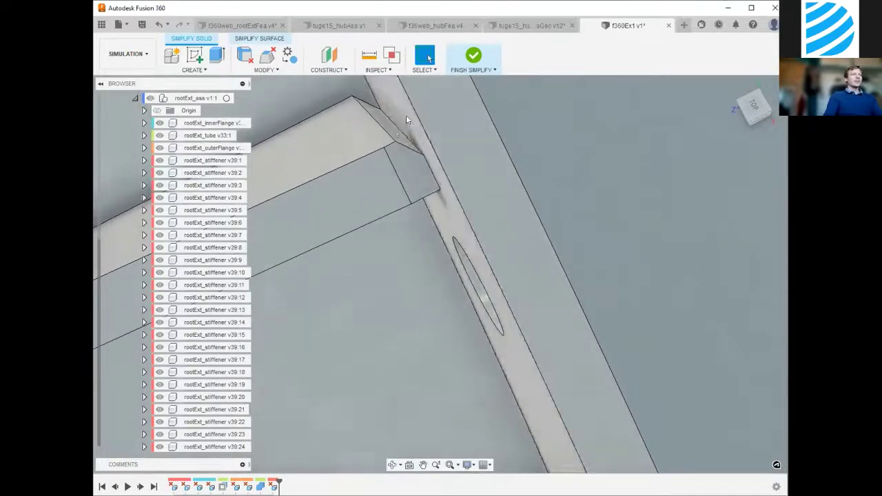
{"action": "left_click", "coordinate": [400, 134]}
{"action": "key", "text": "Delete"}
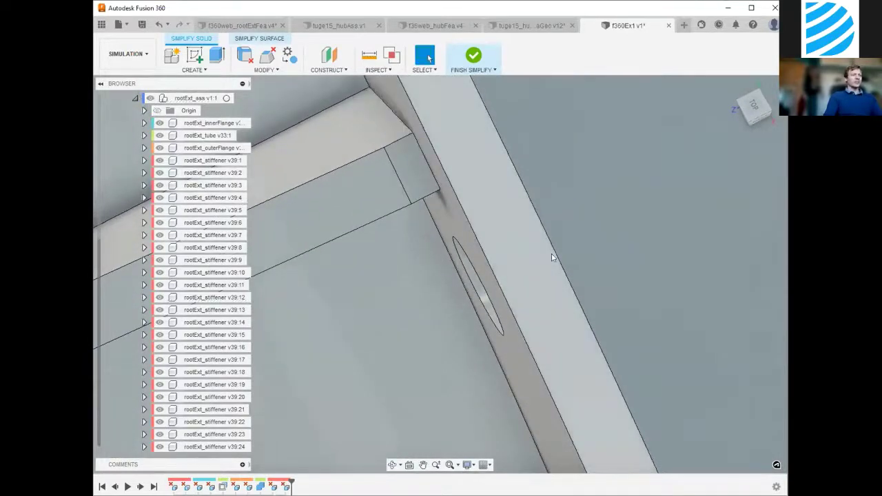
Step: Restore the home view of the complete tube and finish simplifying the model
{"action": "scroll", "coordinate": [551, 258], "scroll_direction": "down", "scroll_amount": 3}
{"action": "middle_click_drag", "start_coordinate": [630, 191], "coordinate": [595, 106], "text": "shift"}
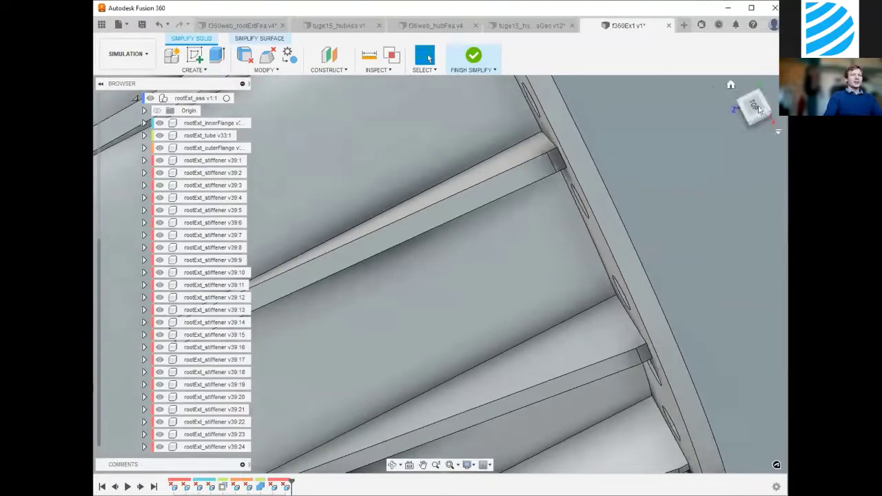
{"action": "left_click", "coordinate": [731, 84]}
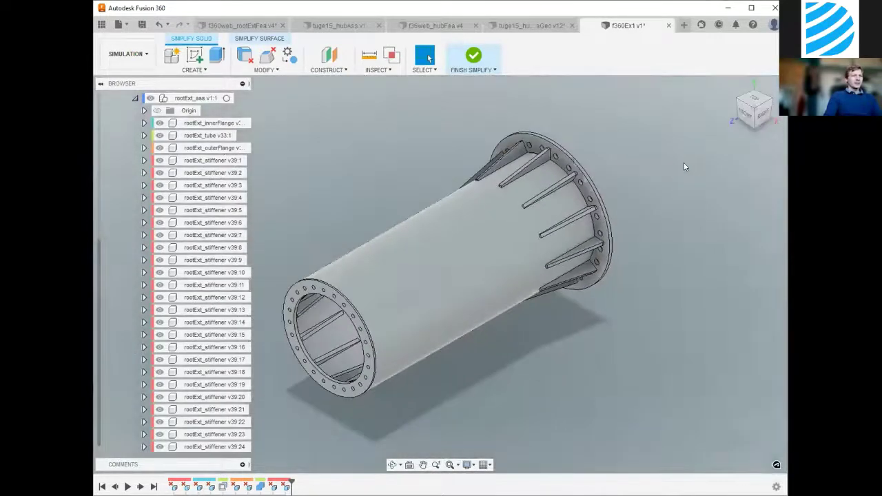
{"action": "scroll", "coordinate": [684, 174], "scroll_direction": "down", "scroll_amount": 1}
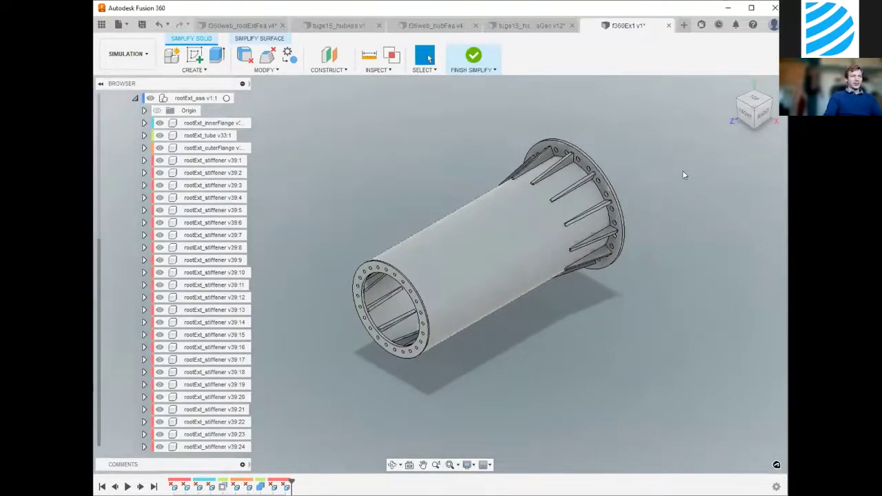
{"action": "left_click", "coordinate": [477, 60]}
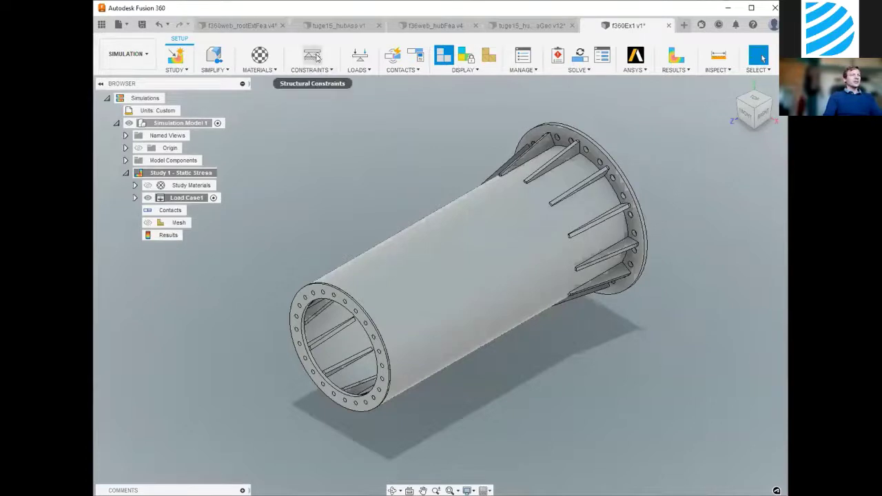
Step: Apply a fixed structural constraint along Ux, Uy and Uz to the outer flange's end face and the adjoining tube end ring
{"action": "scroll", "coordinate": [295, 168], "scroll_direction": "down", "scroll_amount": 1}
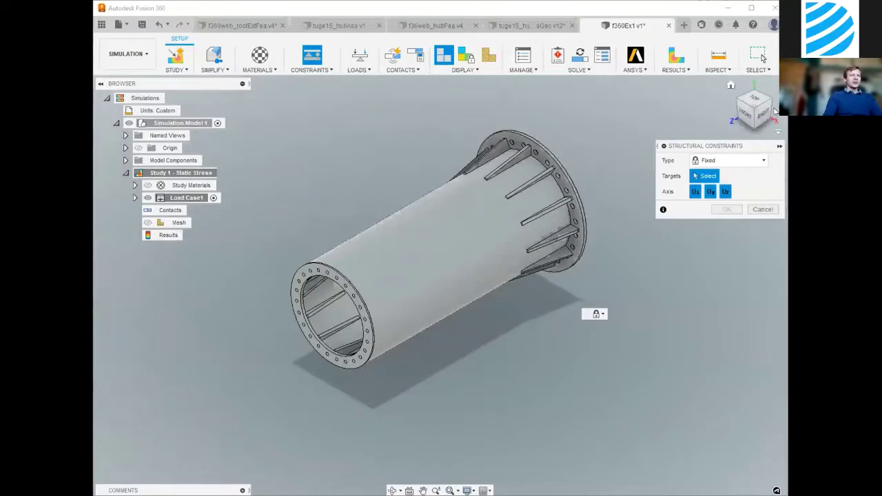
{"action": "left_click", "coordinate": [756, 110]}
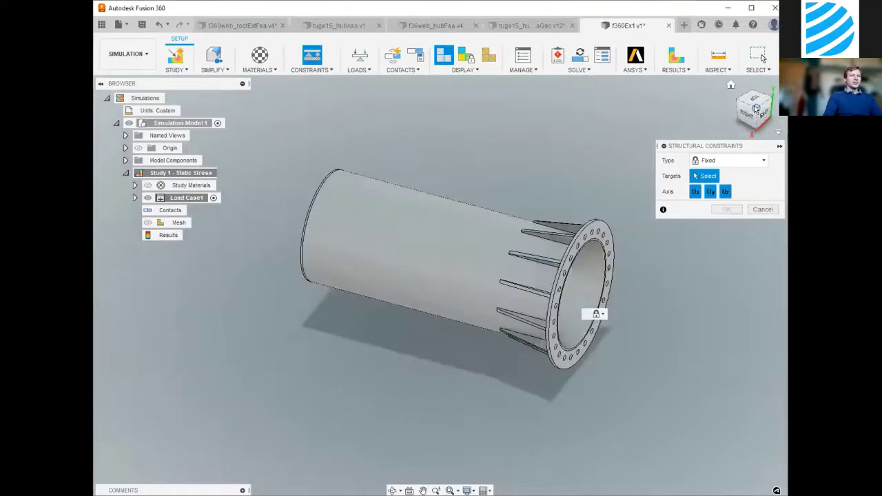
{"action": "scroll", "coordinate": [610, 232], "scroll_direction": "up", "scroll_amount": 5}
{"action": "scroll", "coordinate": [538, 412], "scroll_direction": "up", "scroll_amount": 8}
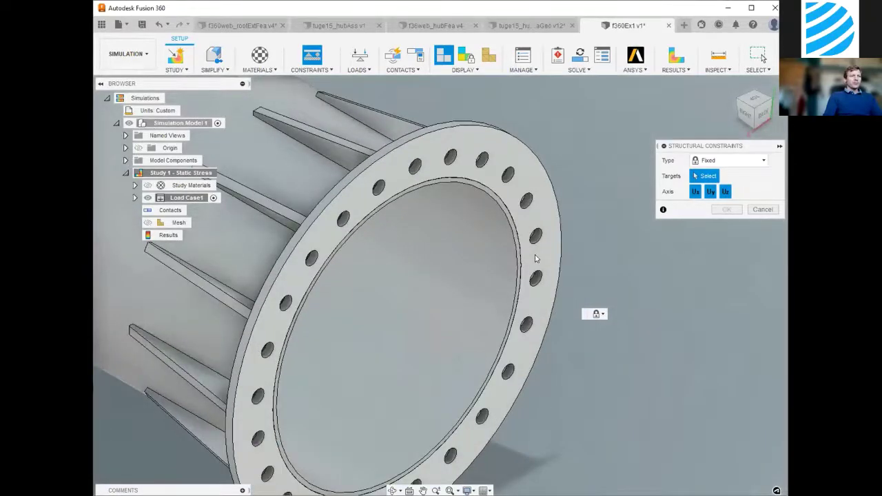
{"action": "left_click", "coordinate": [508, 222]}
{"action": "scroll", "coordinate": [504, 215], "scroll_direction": "up", "scroll_amount": 5}
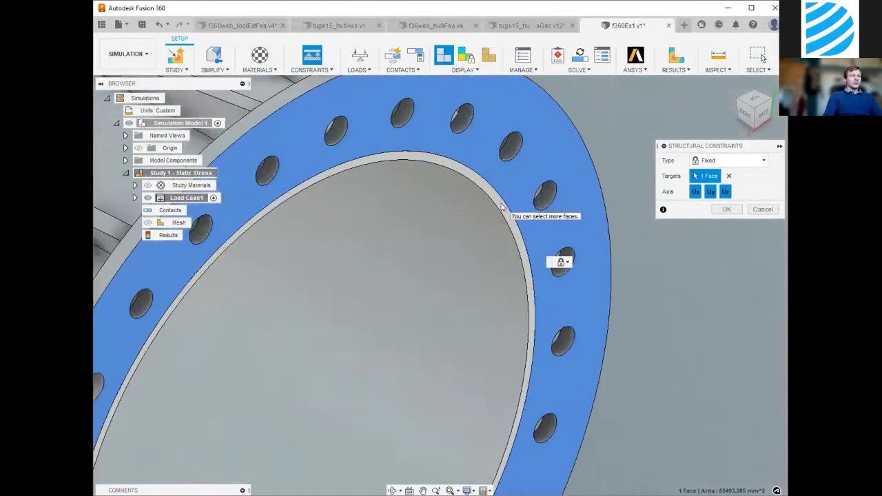
{"action": "left_click", "coordinate": [502, 209]}
{"action": "scroll", "coordinate": [600, 207], "scroll_direction": "down", "scroll_amount": 5}
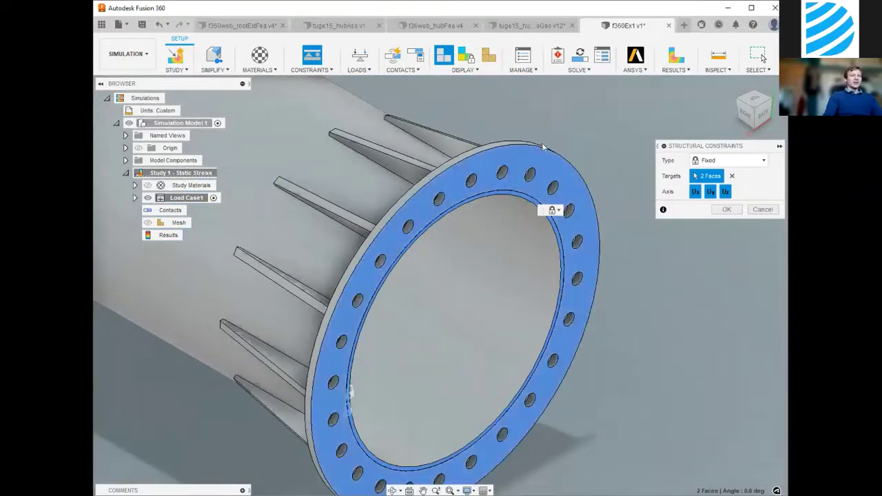
{"action": "scroll", "coordinate": [572, 117], "scroll_direction": "down", "scroll_amount": 2}
{"action": "scroll", "coordinate": [572, 116], "scroll_direction": "down", "scroll_amount": 1}
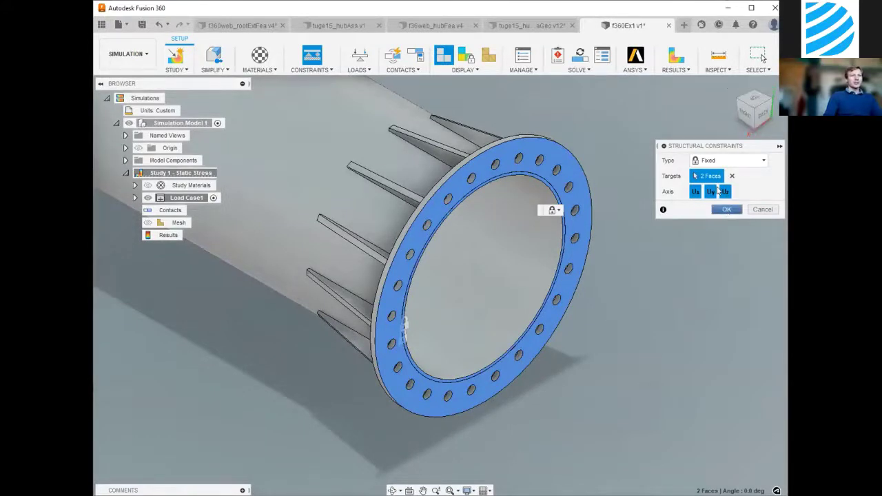
{"action": "left_click", "coordinate": [726, 209]}
Step: Start a structural force load on the end face of the flange at the internally stiffened end
{"action": "middle_click_drag", "start_coordinate": [684, 158], "coordinate": [563, 319], "text": "shift"}
{"action": "scroll", "coordinate": [543, 370], "scroll_direction": "down", "scroll_amount": 5}
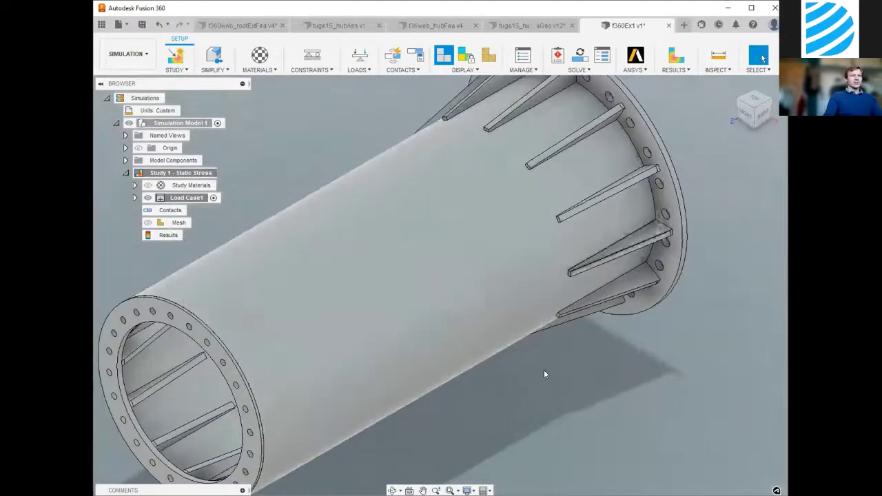
{"action": "scroll", "coordinate": [600, 376], "scroll_direction": "up", "scroll_amount": 3}
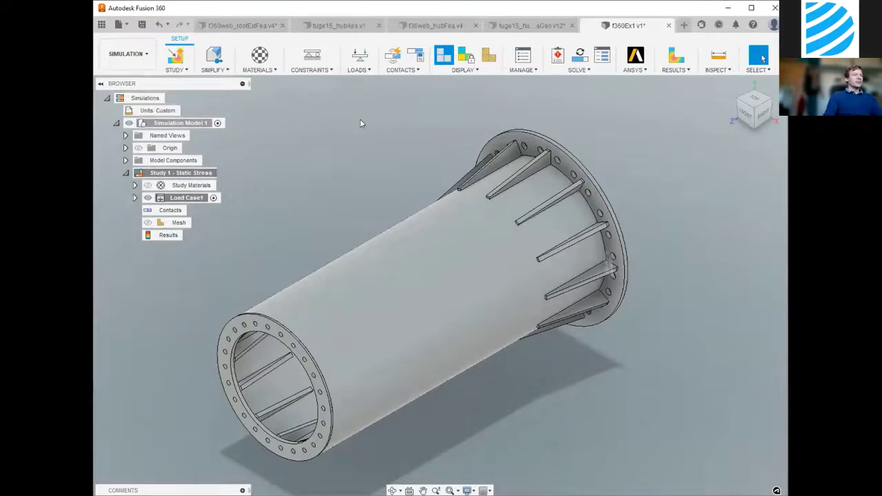
{"action": "left_click", "coordinate": [360, 58]}
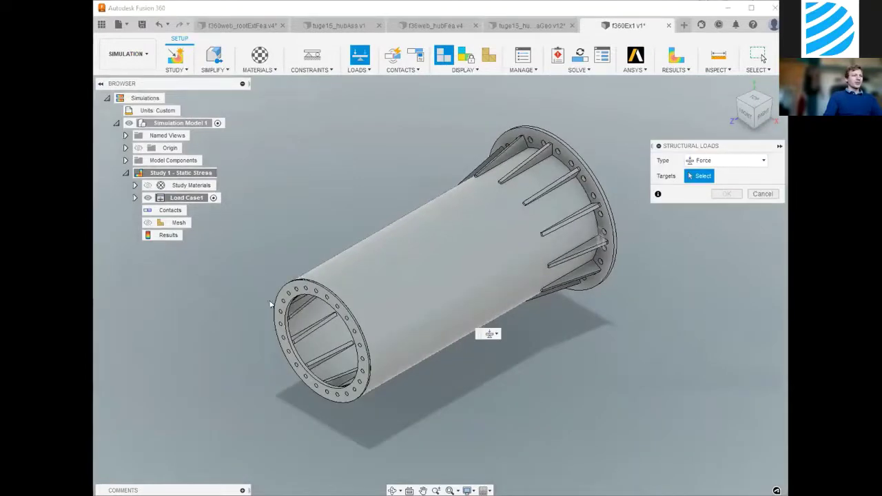
{"action": "scroll", "coordinate": [304, 289], "scroll_direction": "up", "scroll_amount": 4}
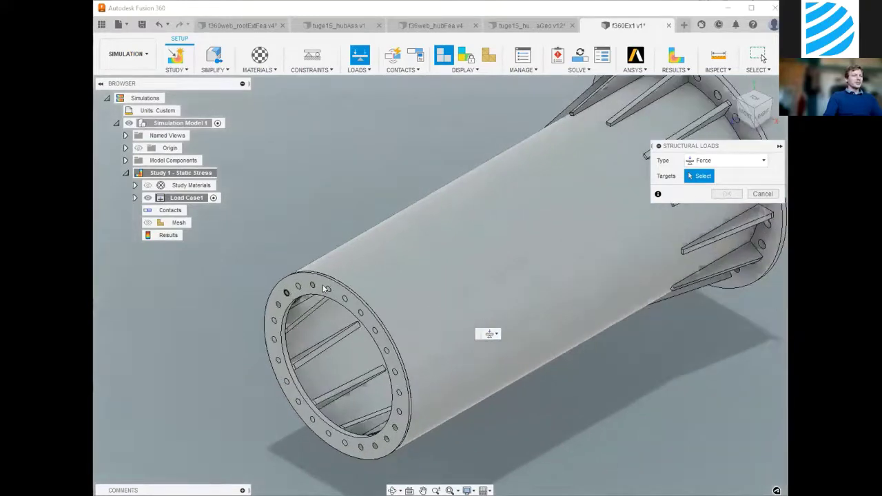
{"action": "left_click", "coordinate": [320, 286]}
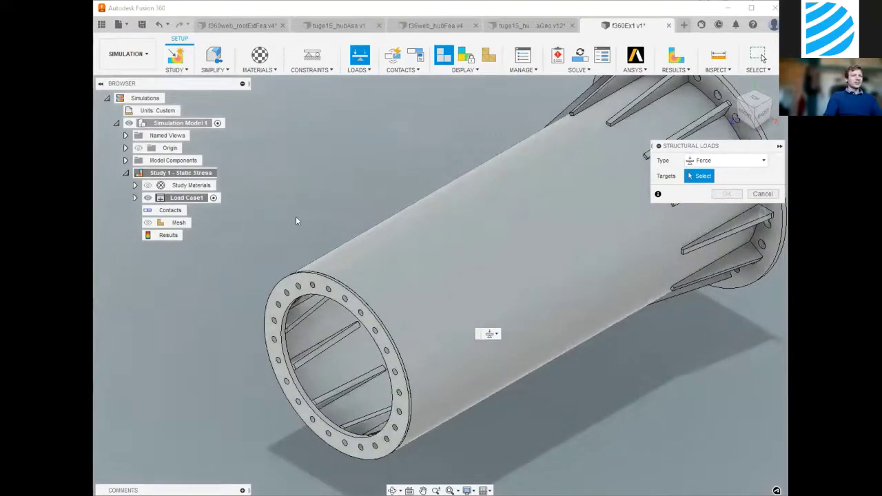
{"action": "scroll", "coordinate": [296, 174], "scroll_direction": "down", "scroll_amount": 2}
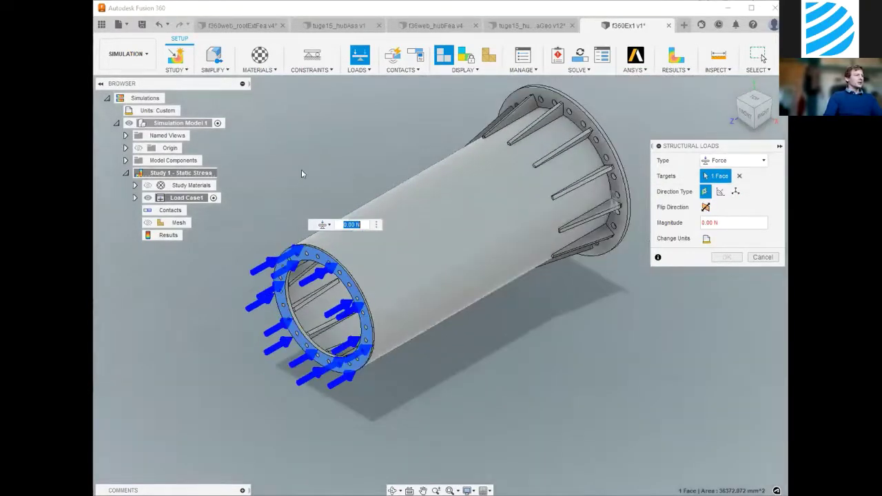
Step: Define the force direction by angle with a Y angle of -180 deg and apply a magnitude of 7e3 N
{"action": "left_click", "coordinate": [721, 192]}
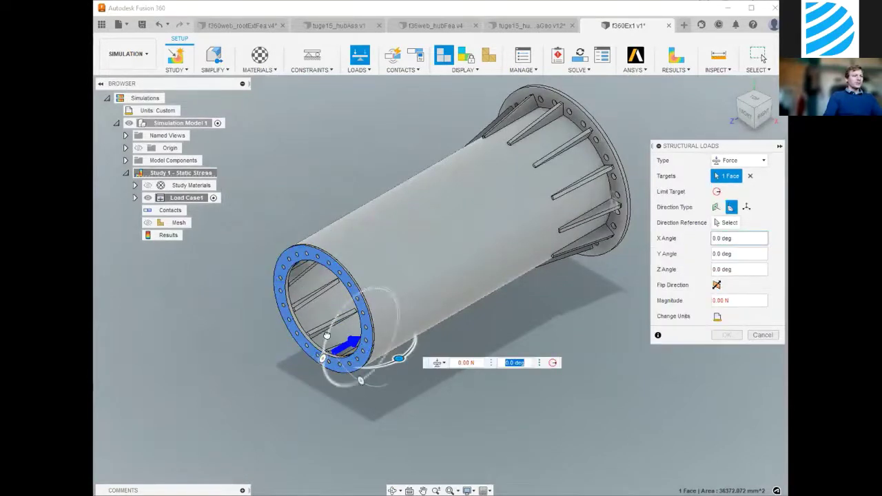
{"action": "left_click_drag", "start_coordinate": [349, 303], "coordinate": [399, 316]}
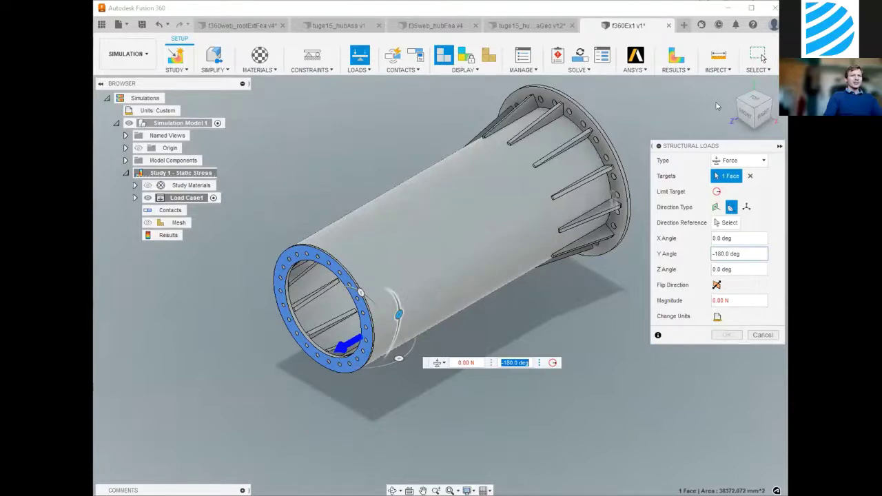
{"action": "left_click_drag", "start_coordinate": [717, 148], "coordinate": [716, 101]}
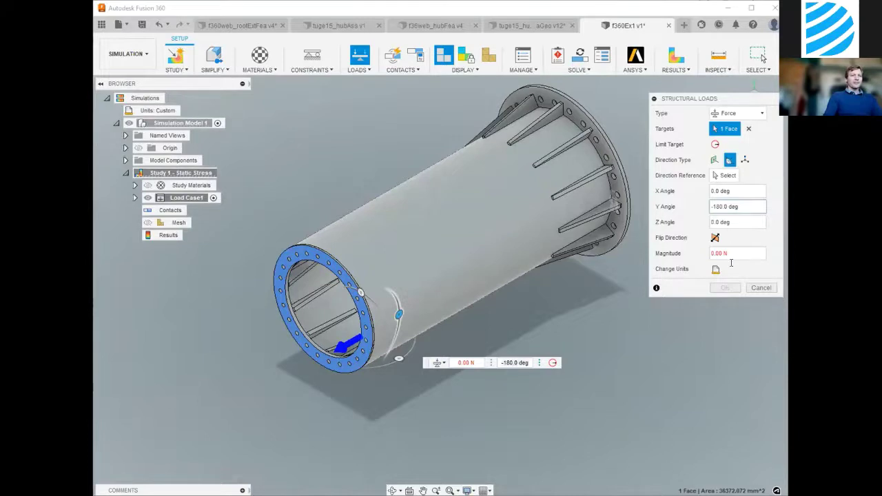
{"action": "left_click", "coordinate": [740, 253]}
{"action": "type", "text": "7e3"}
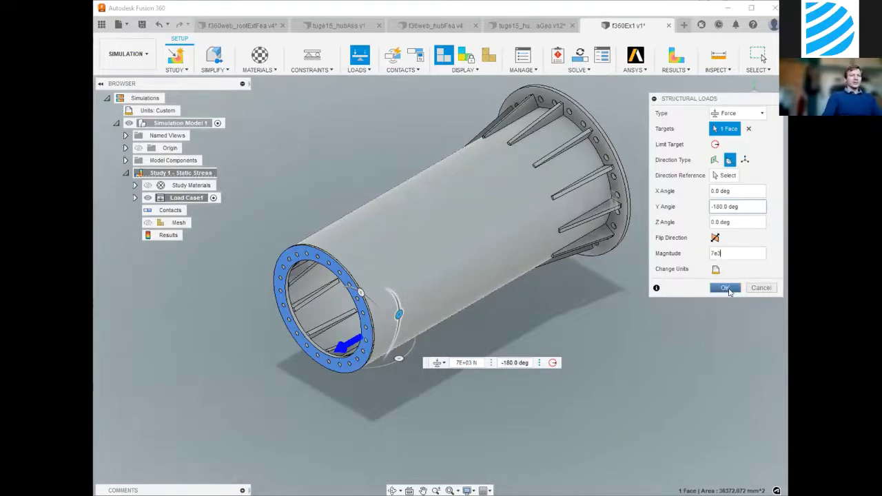
{"action": "left_click", "coordinate": [728, 288]}
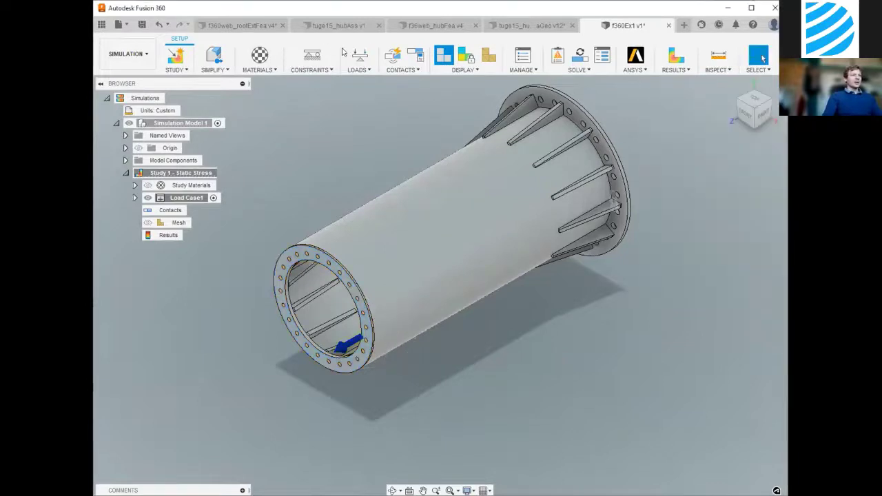
Step: Start a structural moment load on the loaded flange's end face and set its X angle to 90 deg
{"action": "left_click", "coordinate": [356, 55]}
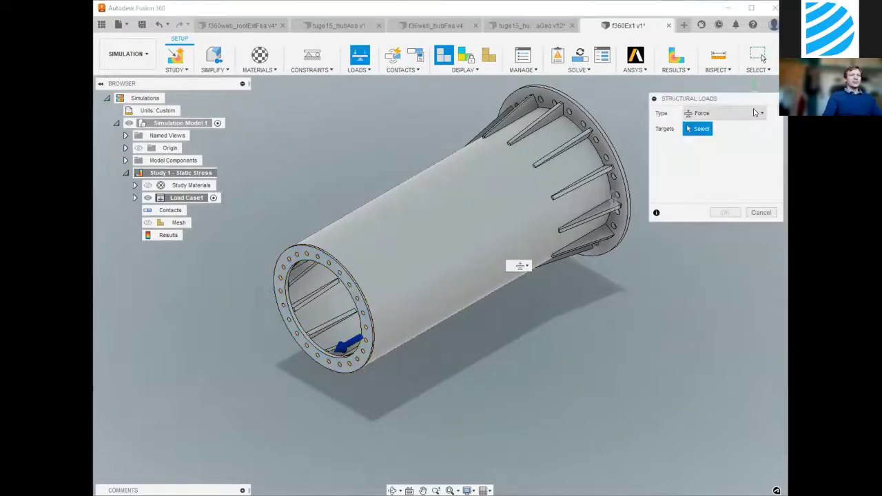
{"action": "left_click", "coordinate": [755, 112]}
{"action": "left_click", "coordinate": [710, 150]}
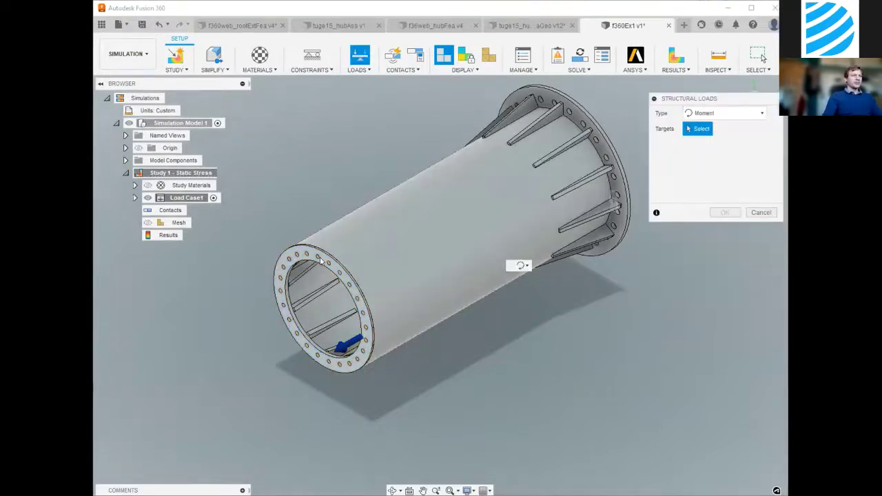
{"action": "left_click", "coordinate": [323, 258]}
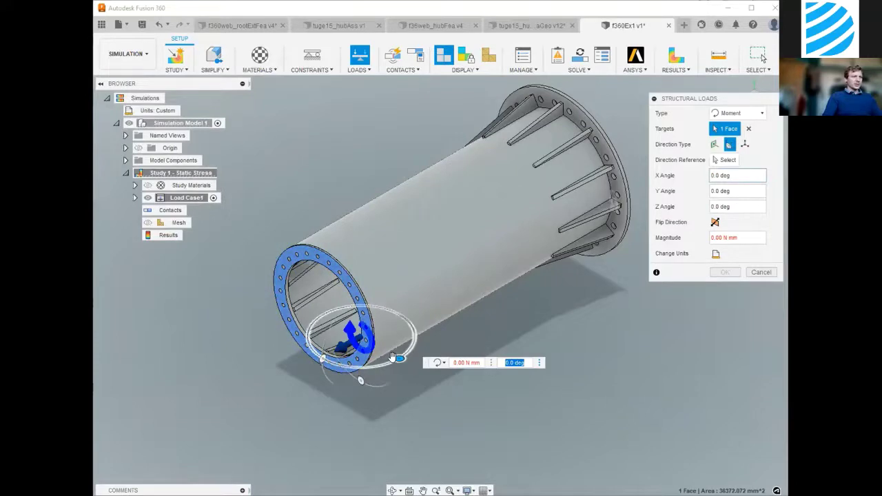
{"action": "left_click_drag", "start_coordinate": [397, 359], "coordinate": [324, 355]}
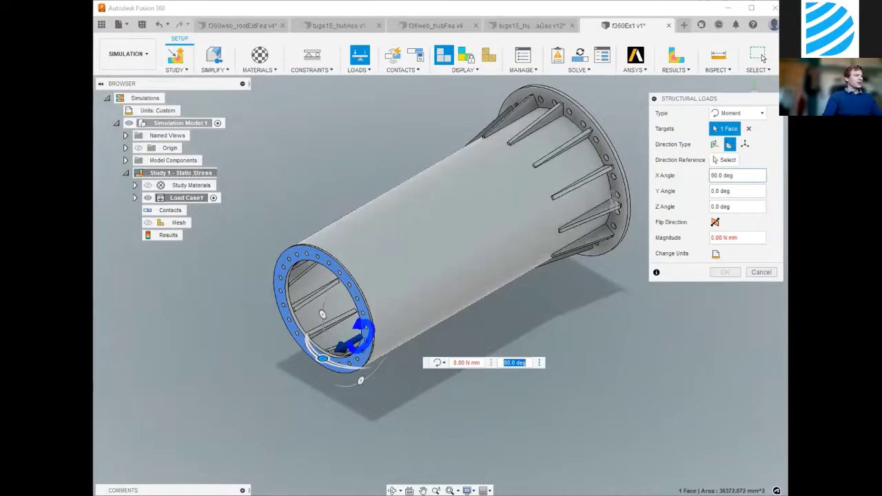
Step: Change the moment's units to N m and apply a magnitude of 16.2e3 N m
{"action": "left_click", "coordinate": [716, 254]}
{"action": "left_click", "coordinate": [737, 255]}
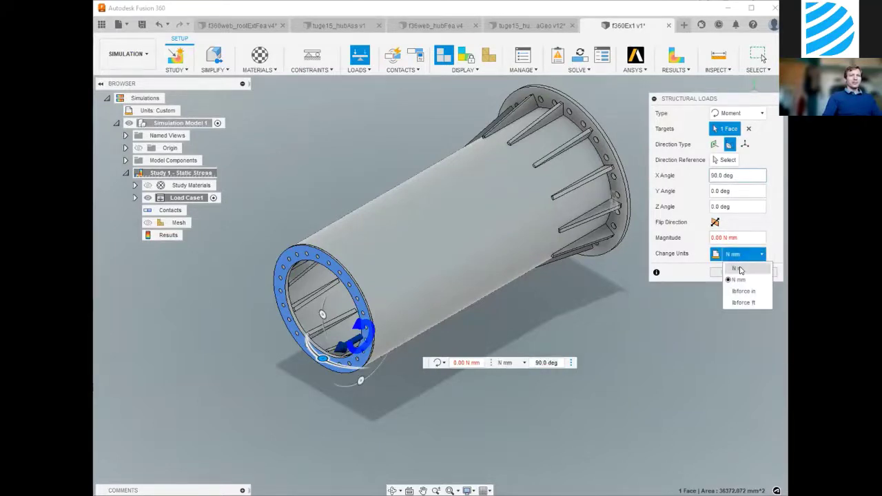
{"action": "left_click", "coordinate": [740, 270]}
{"action": "left_click", "coordinate": [748, 235]}
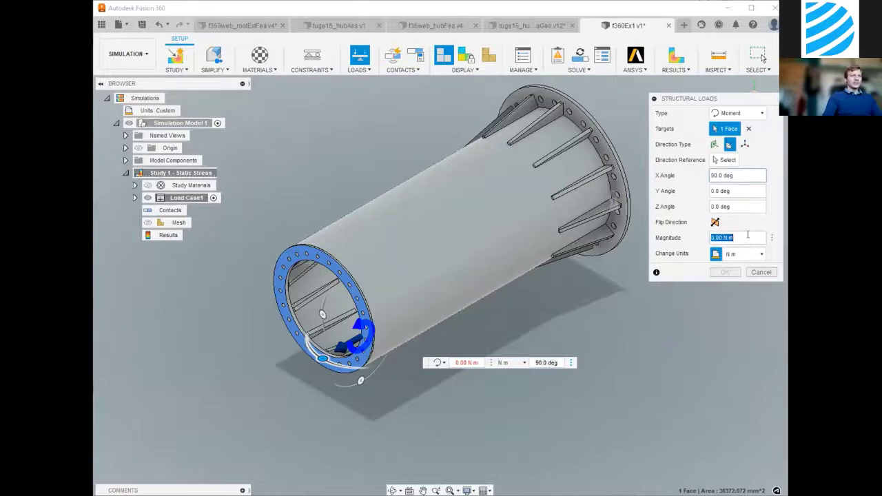
{"action": "type", "text": "16.2e3"}
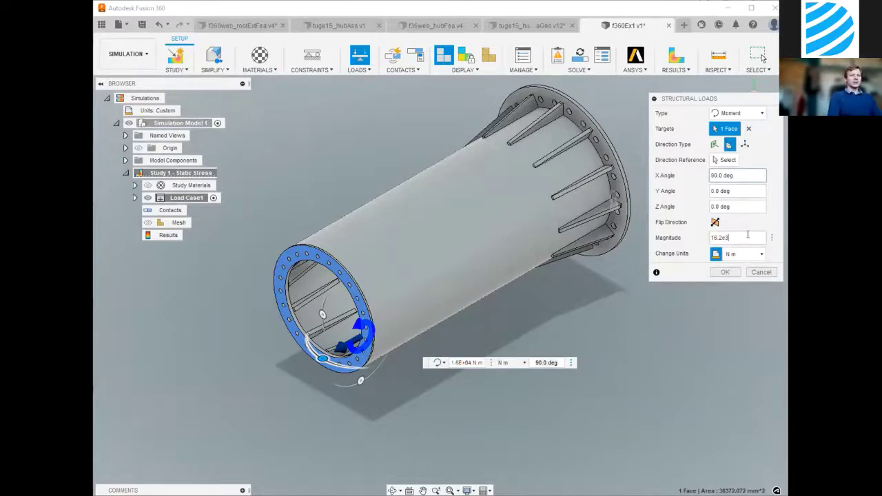
{"action": "key", "text": "Return"}
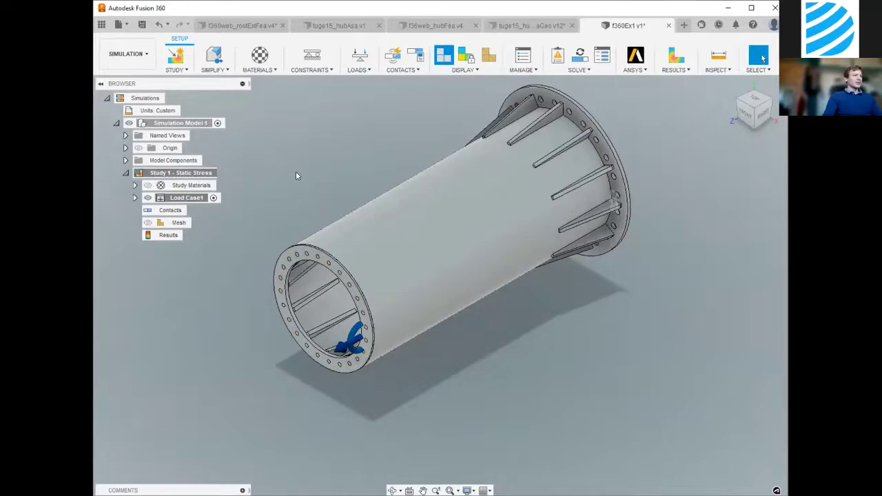
Step: Clone Load Case1 and make the cloned load case active
{"action": "right_click", "coordinate": [194, 199]}
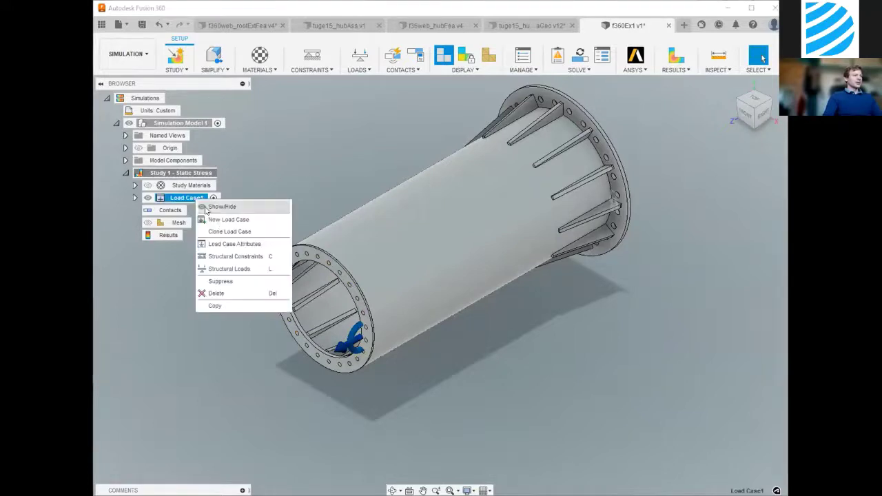
{"action": "left_click", "coordinate": [232, 232]}
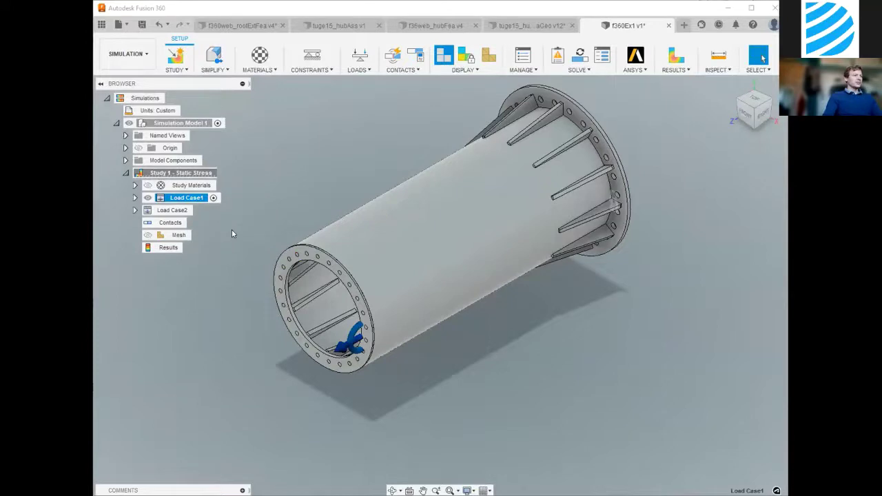
{"action": "double_click", "coordinate": [180, 211]}
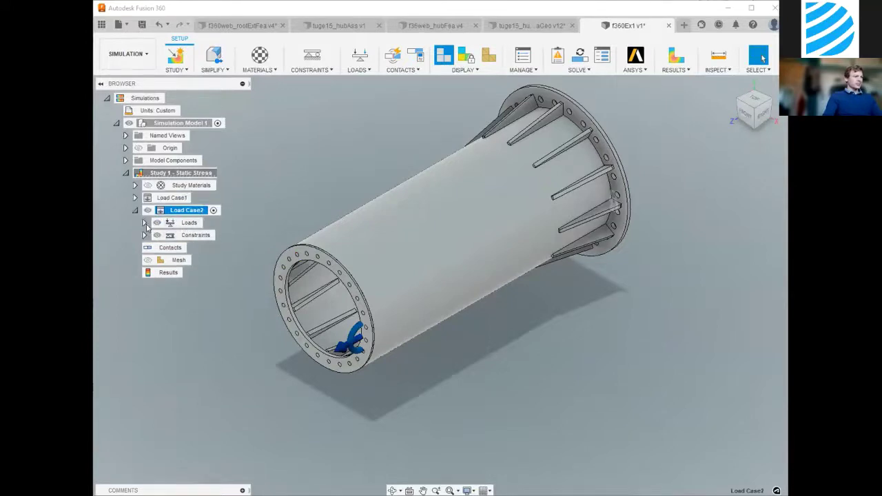
Step: Set the force magnitude in the cloned load case to 10e3 N
{"action": "left_click", "coordinate": [144, 222]}
{"action": "left_click", "coordinate": [213, 248]}
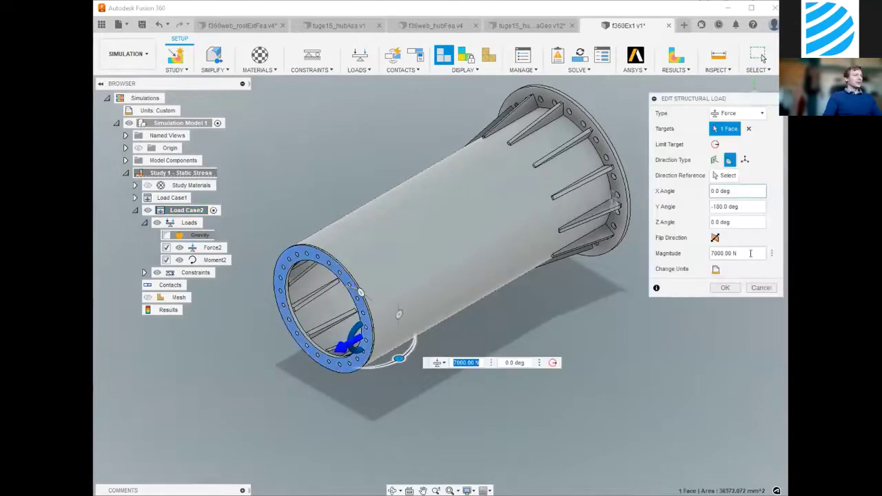
{"action": "left_click", "coordinate": [751, 253]}
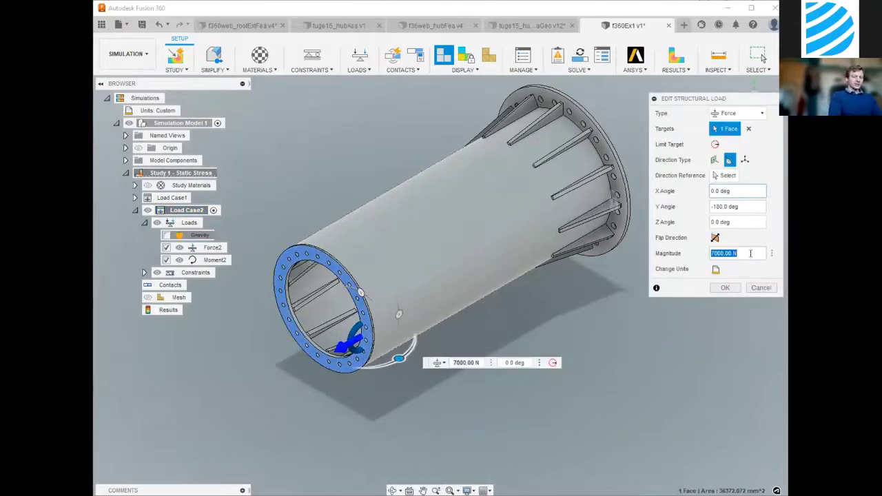
{"action": "type", "text": "10e3"}
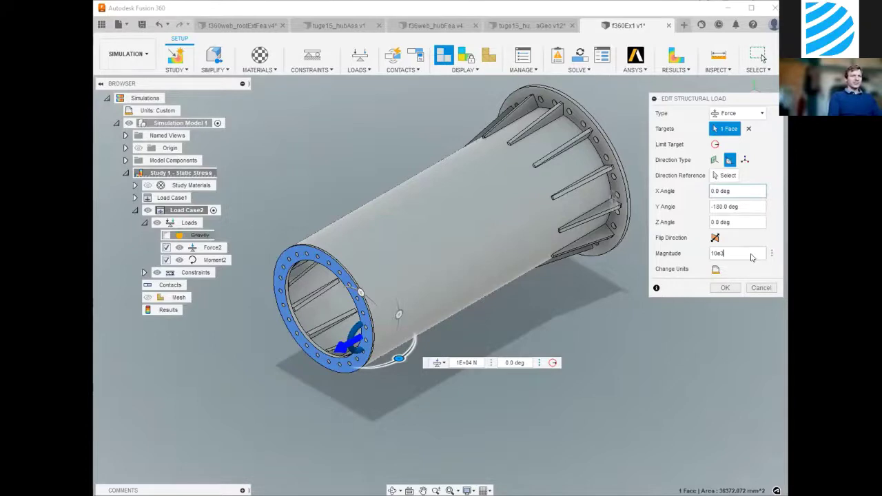
{"action": "key", "text": "Return"}
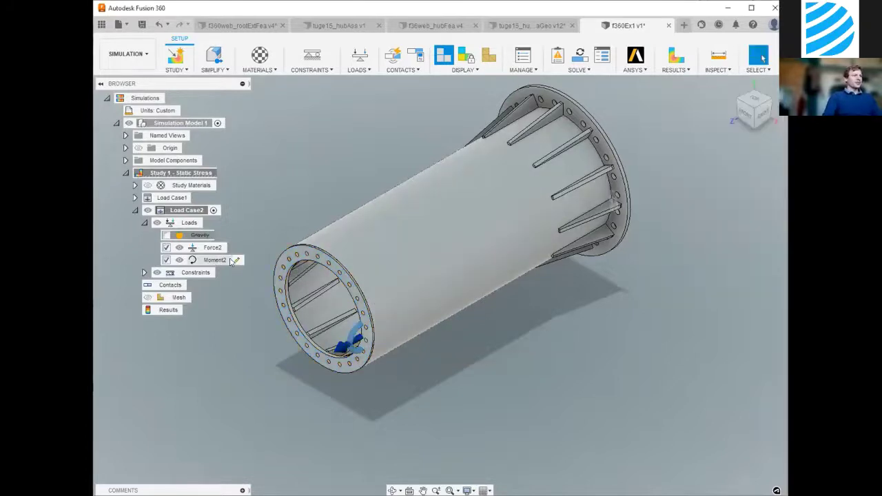
Step: Set the moment magnitude in the cloned load case to 20e3 N m
{"action": "left_click", "coordinate": [237, 260]}
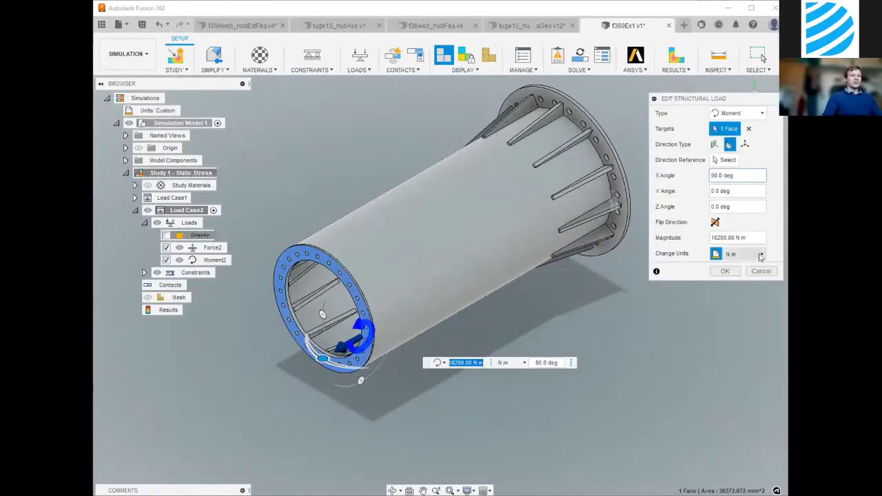
{"action": "type", "text": "20e3"}
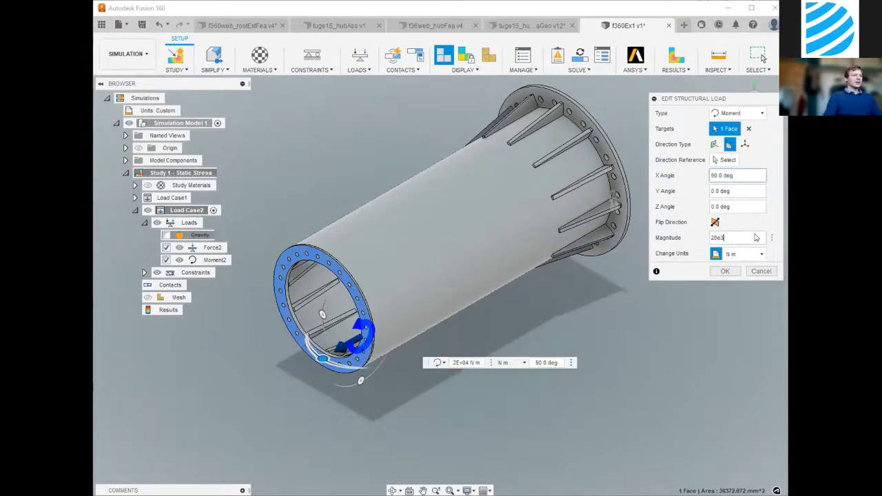
{"action": "key", "text": "Return"}
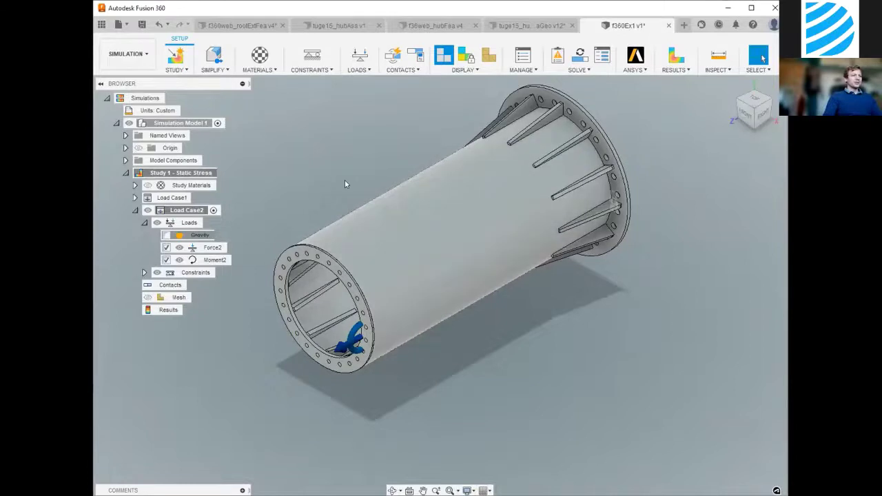
Step: Enable gravity briefly in the cloned load case, switch it off again and collapse its loads
{"action": "scroll", "coordinate": [503, 390], "scroll_direction": "down", "scroll_amount": 2}
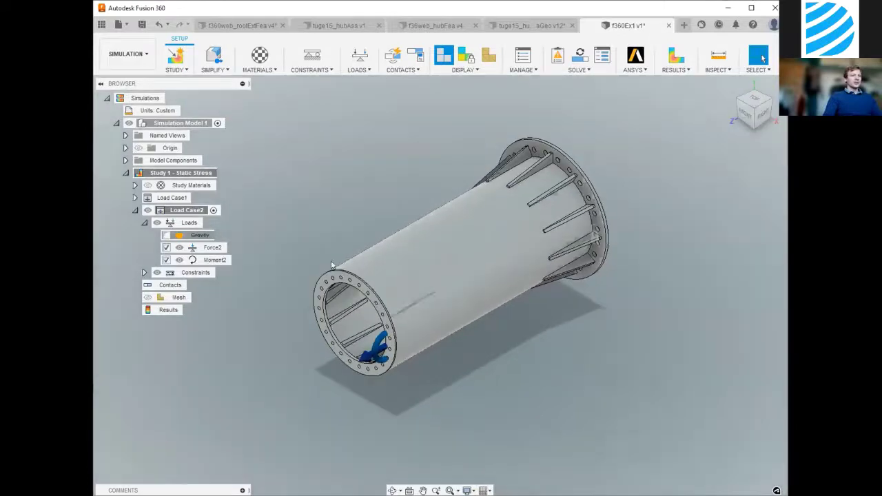
{"action": "left_click", "coordinate": [166, 235]}
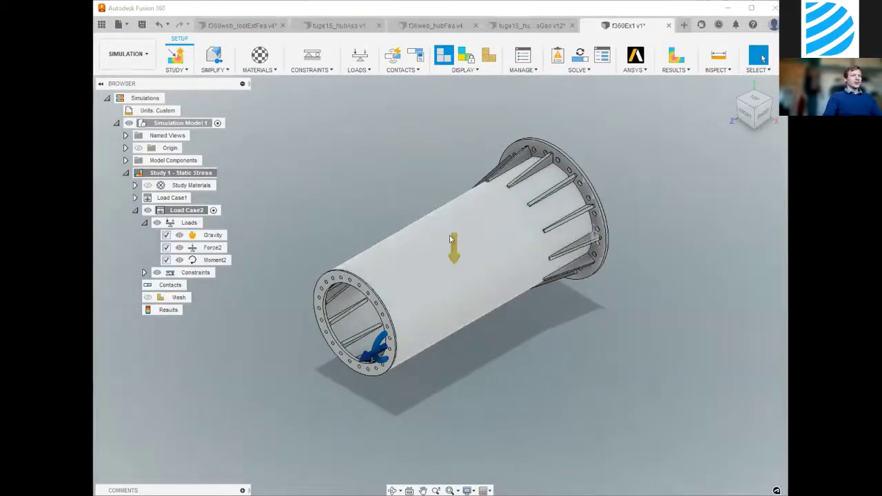
{"action": "left_click", "coordinate": [166, 236]}
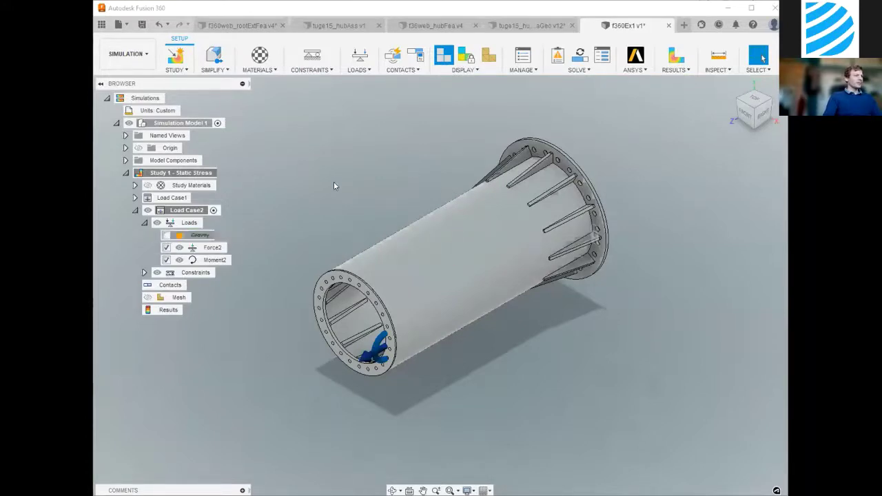
{"action": "left_click", "coordinate": [144, 223]}
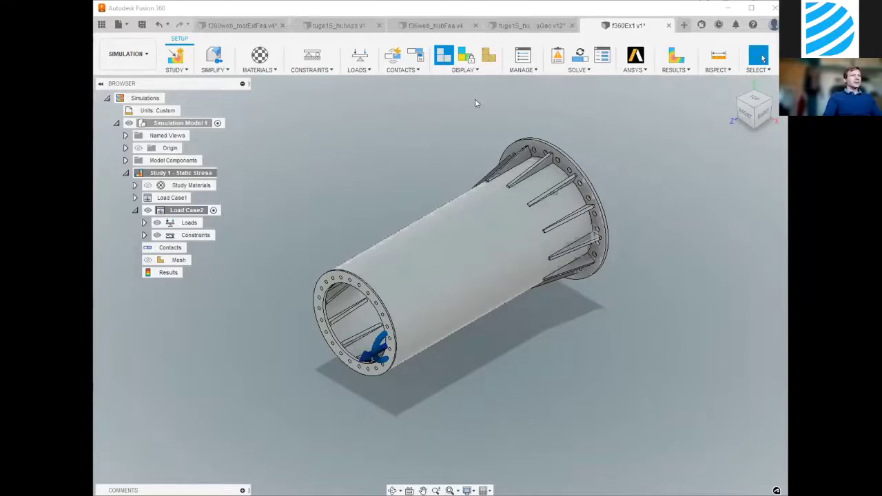
Step: Generate automatic contacts with a 0.10 mm solids detection tolerance and check the model's degrees of freedom
{"action": "left_click", "coordinate": [390, 59]}
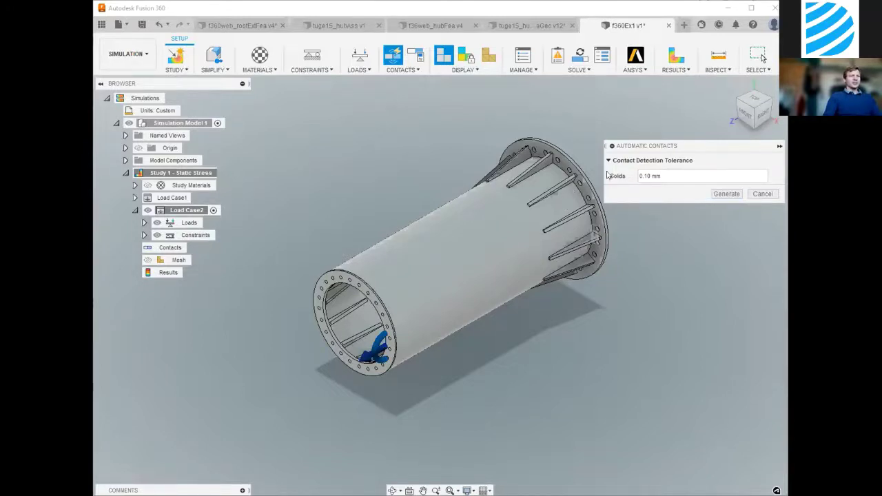
{"action": "scroll", "coordinate": [596, 150], "scroll_direction": "up", "scroll_amount": 2}
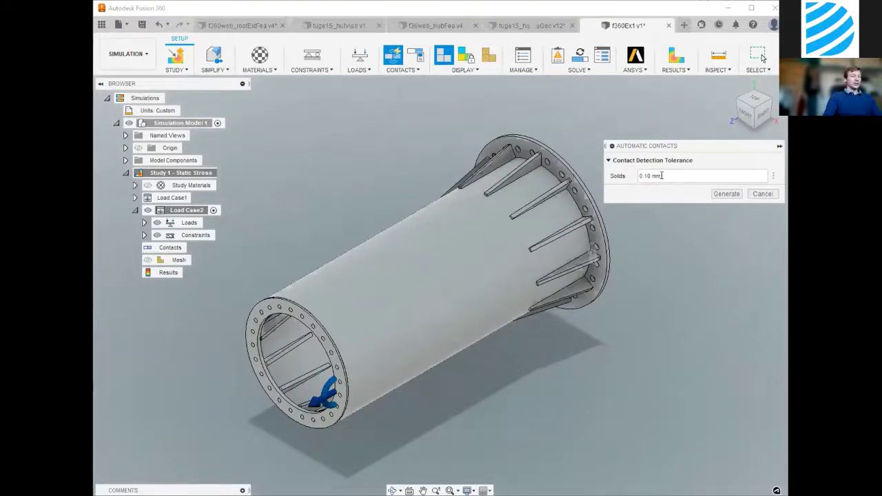
{"action": "left_click", "coordinate": [729, 195]}
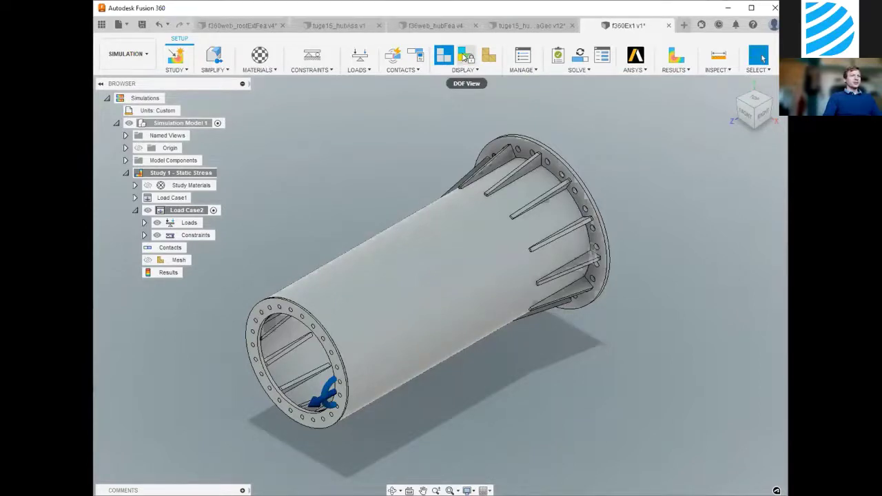
{"action": "left_click", "coordinate": [467, 55]}
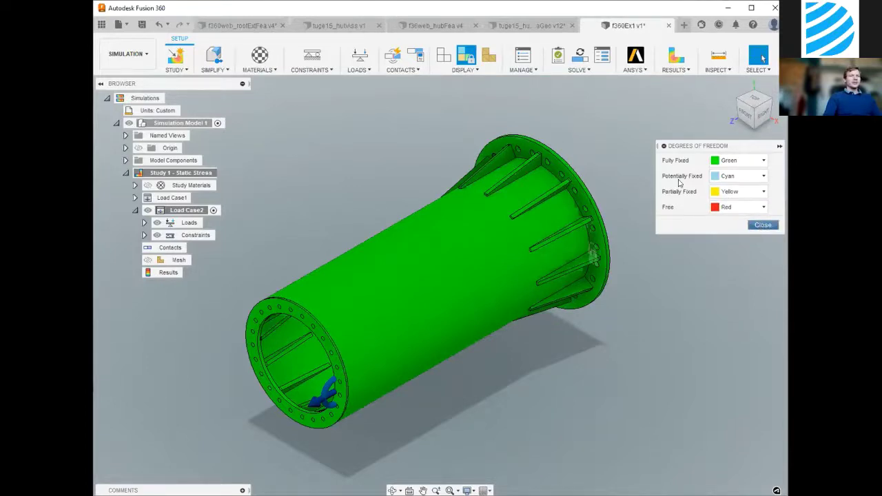
Step: Open the contacts manager listed by bodies, expand the inner flange body's contact sets and highlight that body on the model
{"action": "left_click", "coordinate": [404, 71]}
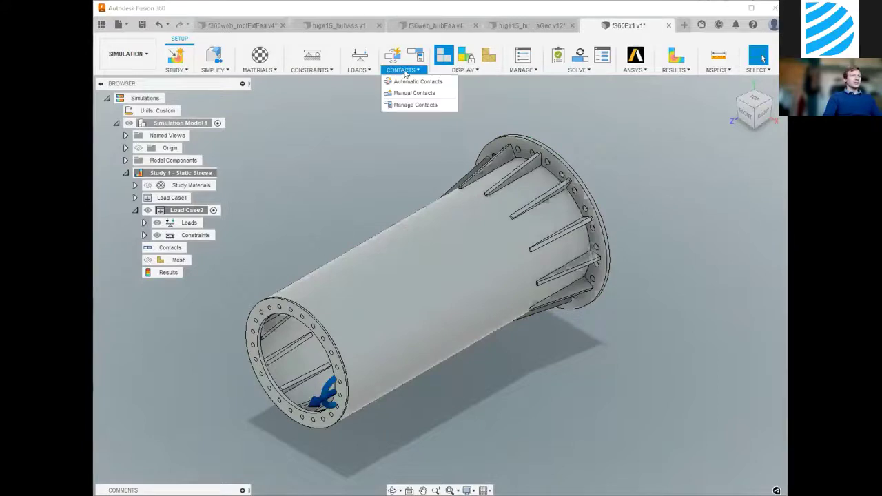
{"action": "left_click", "coordinate": [410, 105]}
{"action": "left_click", "coordinate": [419, 124]}
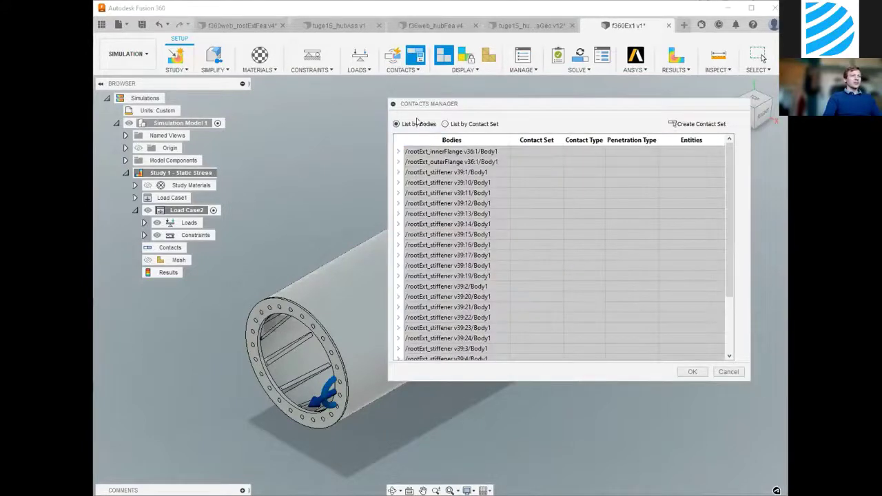
{"action": "left_click_drag", "start_coordinate": [424, 104], "coordinate": [635, 112]}
{"action": "left_click", "coordinate": [609, 160]}
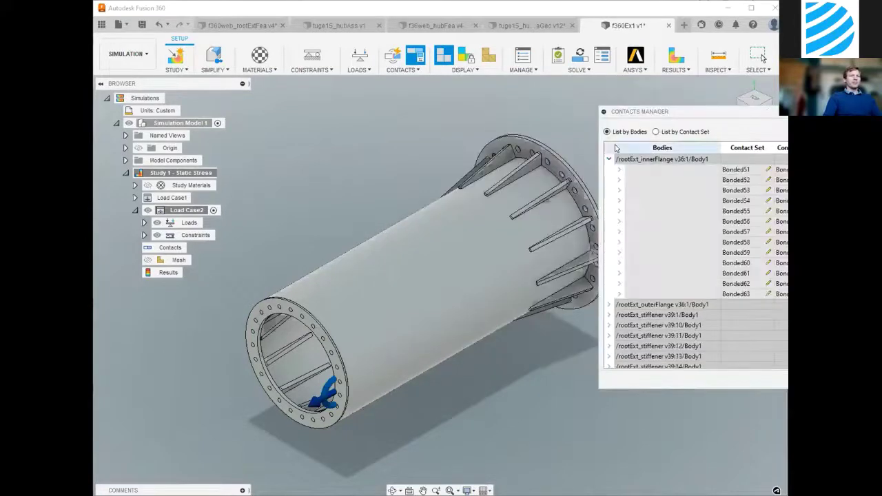
{"action": "left_click", "coordinate": [658, 159]}
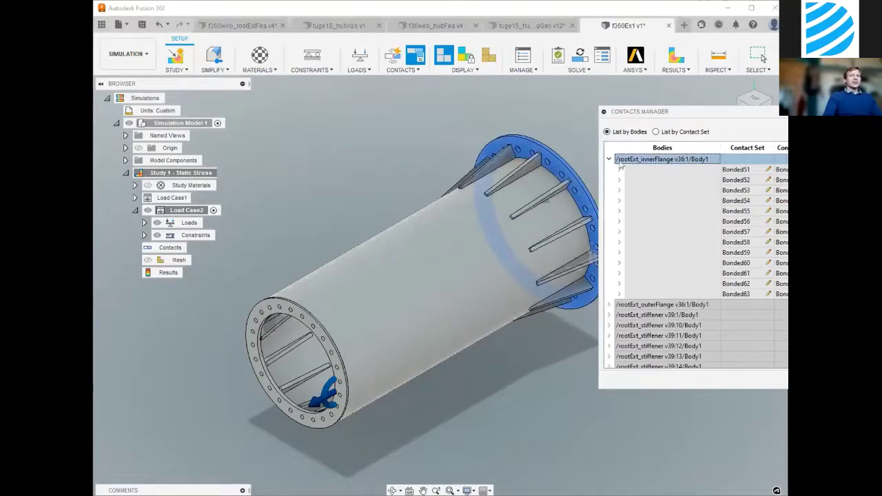
Step: Inspect the inner flange's bonded contact sets one by one, from Bonded51 to Bonded57, by highlighting their contacting faces
{"action": "left_click", "coordinate": [693, 171]}
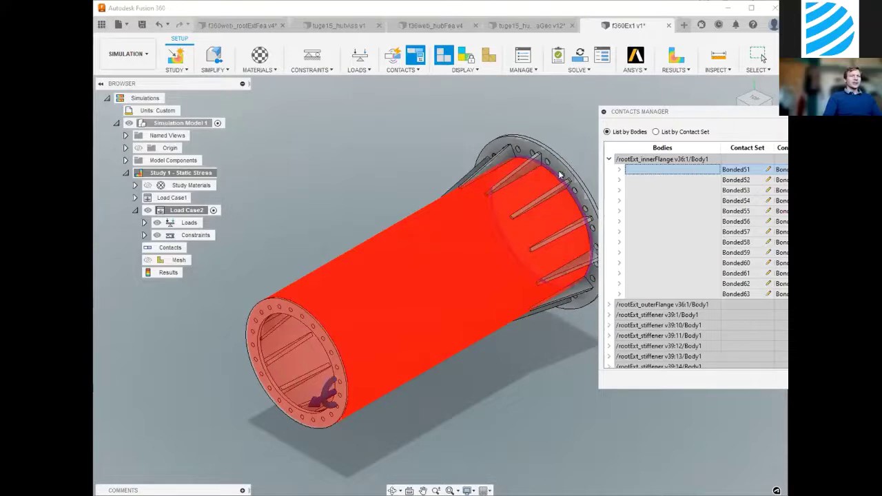
{"action": "scroll", "coordinate": [583, 180], "scroll_direction": "up", "scroll_amount": 5}
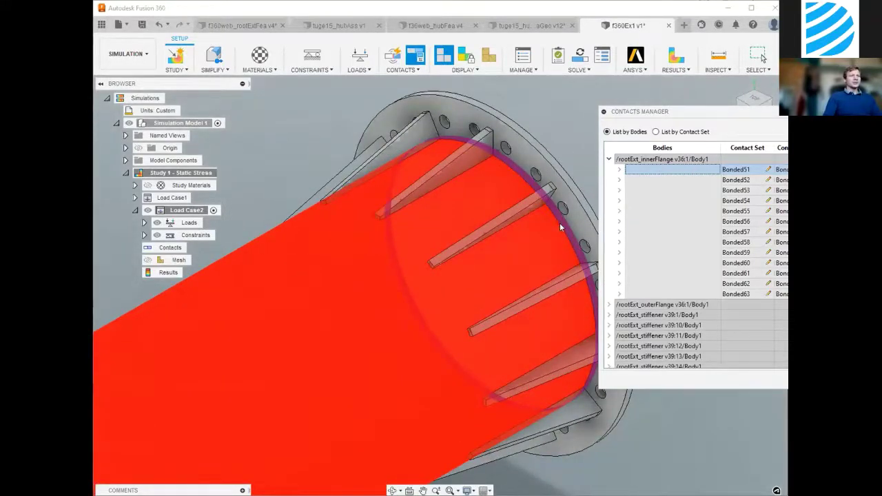
{"action": "left_click", "coordinate": [706, 181]}
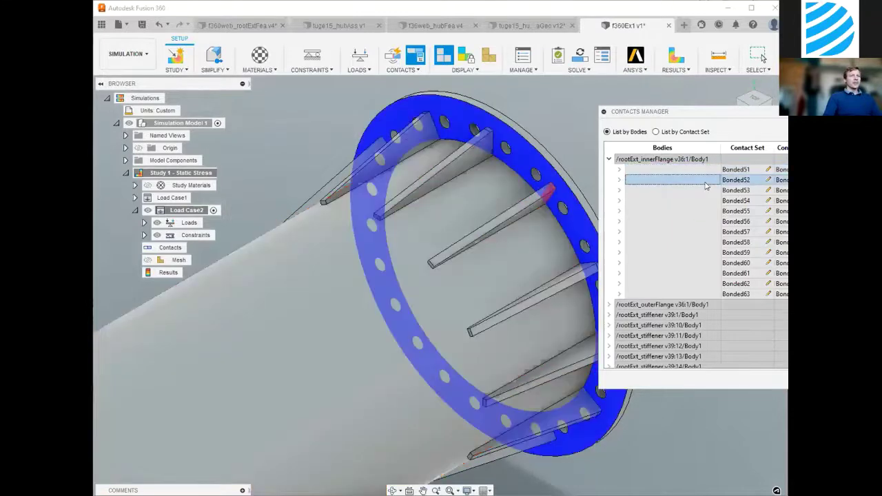
{"action": "left_click", "coordinate": [704, 193]}
{"action": "left_click", "coordinate": [703, 201]}
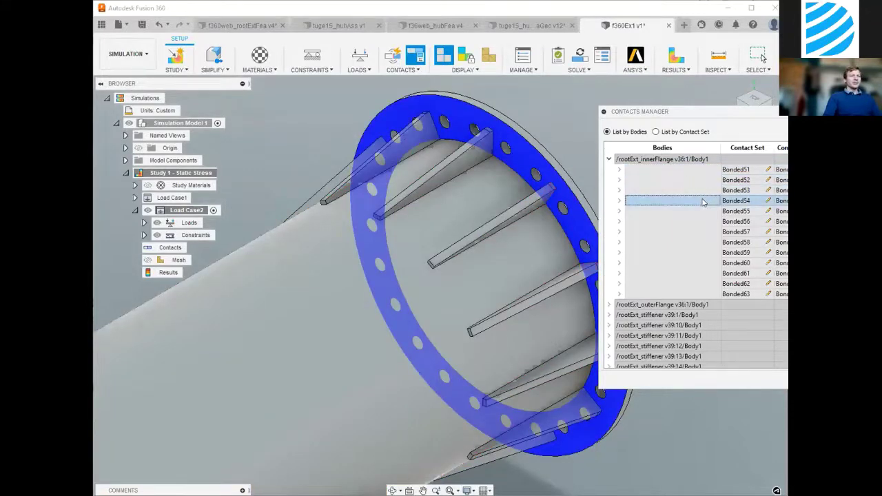
{"action": "left_click", "coordinate": [703, 211]}
{"action": "left_click", "coordinate": [698, 231]}
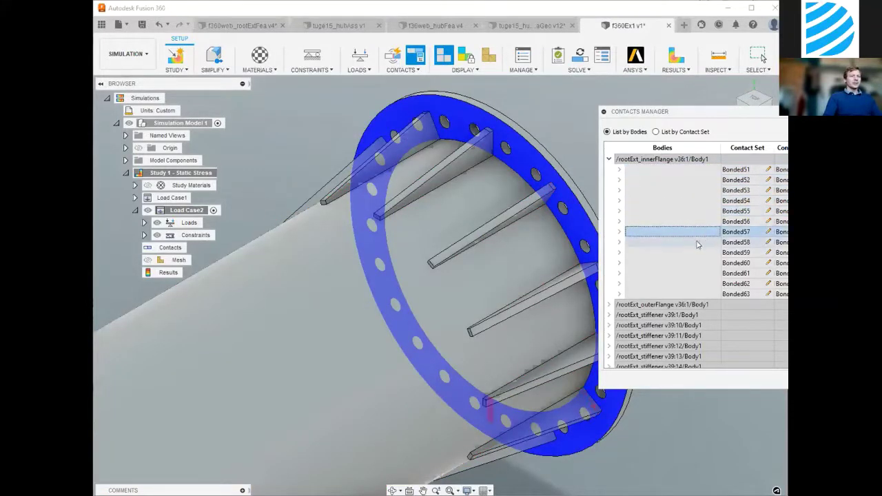
Step: Inspect the inner flange's bonded contact sets from Bonded58 to Bonded61 on the model and leave the contacts manager without changes
{"action": "left_click", "coordinate": [698, 243]}
{"action": "left_click", "coordinate": [696, 253]}
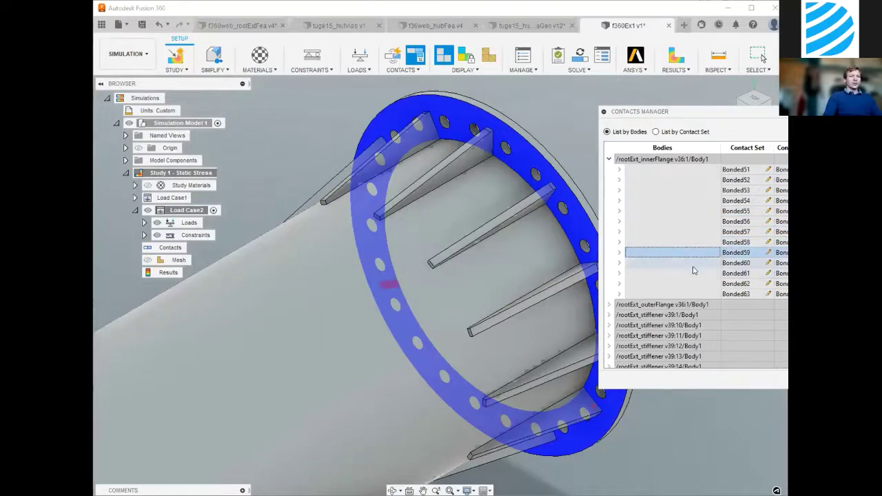
{"action": "left_click", "coordinate": [694, 266]}
{"action": "left_click", "coordinate": [694, 273]}
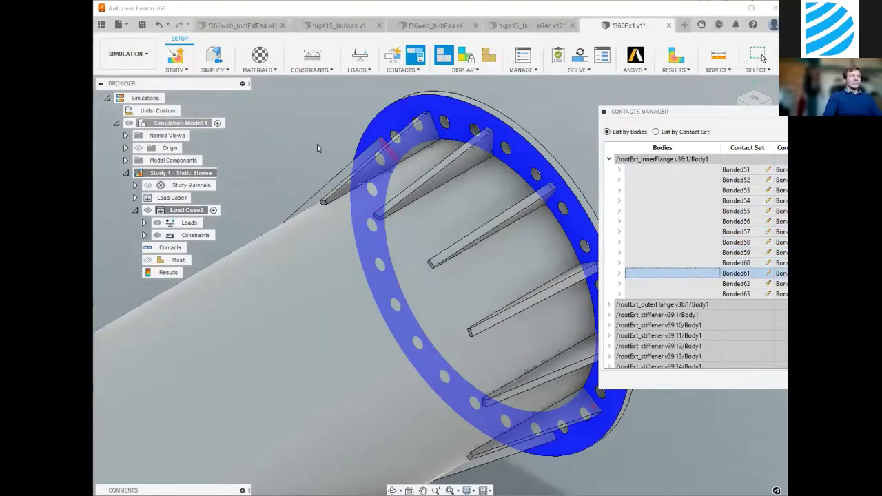
{"action": "scroll", "coordinate": [304, 141], "scroll_direction": "down", "scroll_amount": 3}
{"action": "scroll", "coordinate": [303, 139], "scroll_direction": "up", "scroll_amount": 1}
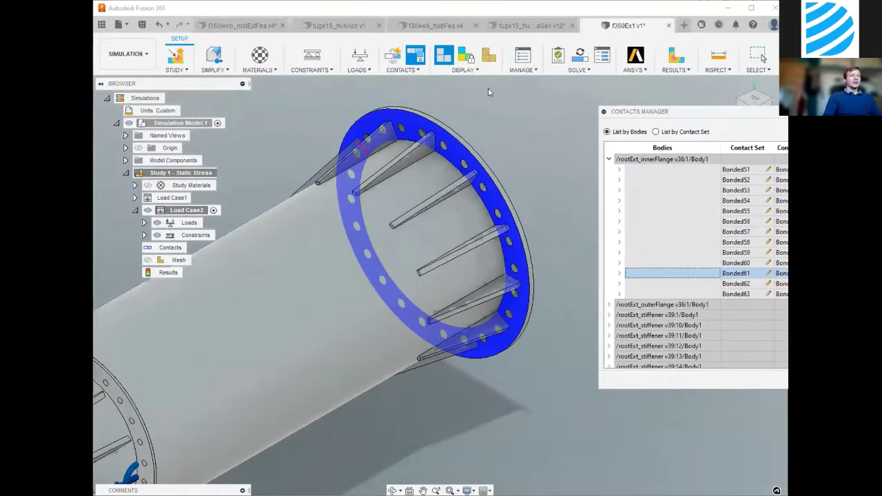
{"action": "left_click_drag", "start_coordinate": [671, 113], "coordinate": [490, 51]}
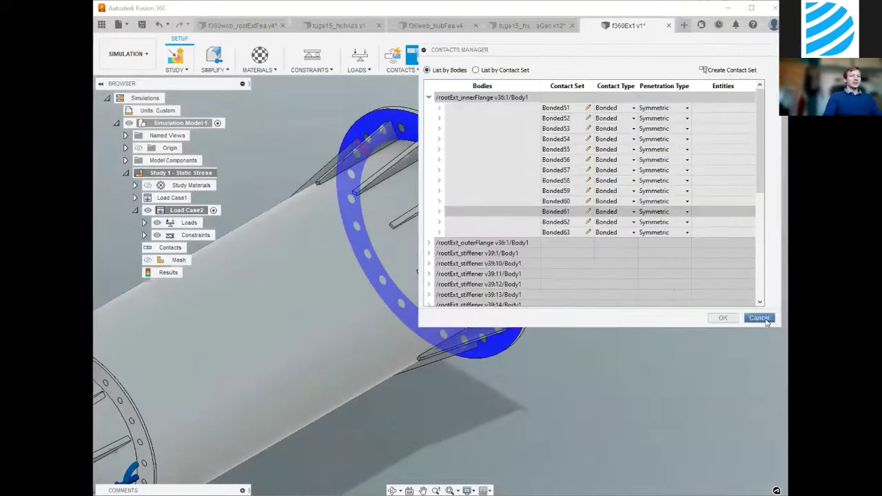
{"action": "left_click", "coordinate": [759, 319]}
{"action": "scroll", "coordinate": [746, 185], "scroll_direction": "down", "scroll_amount": 4}
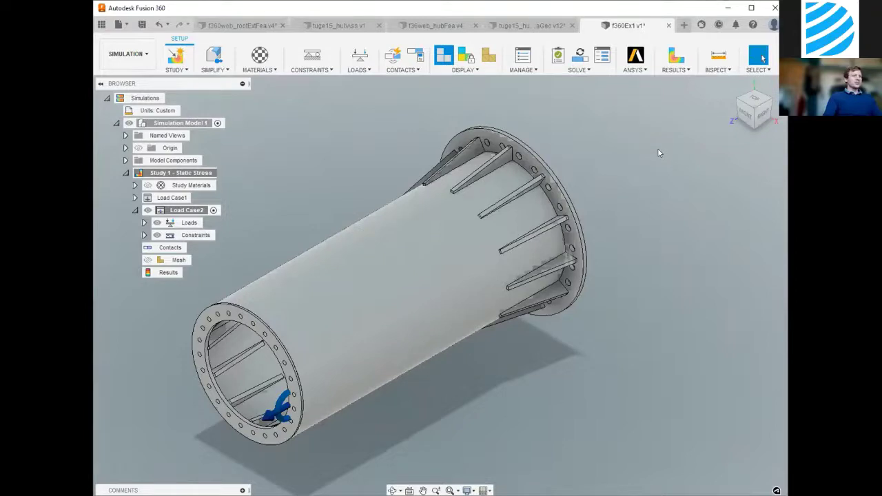
{"action": "left_click", "coordinate": [527, 72]}
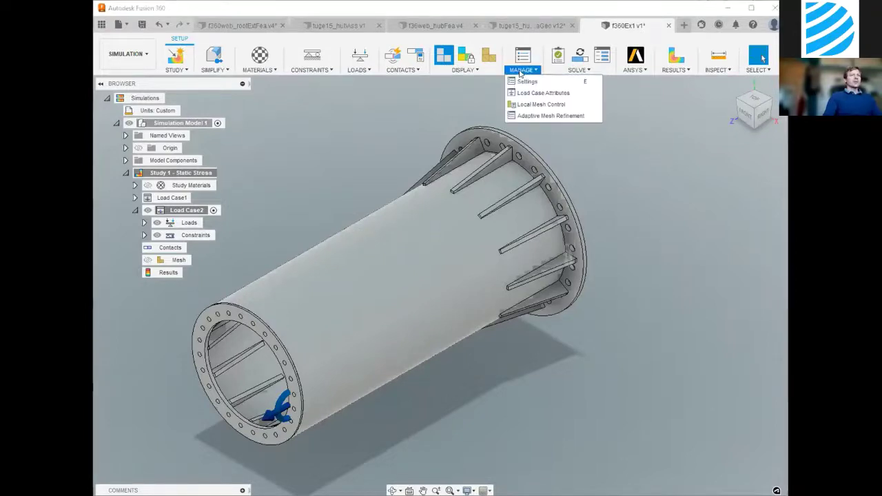
{"action": "left_click", "coordinate": [660, 165]}
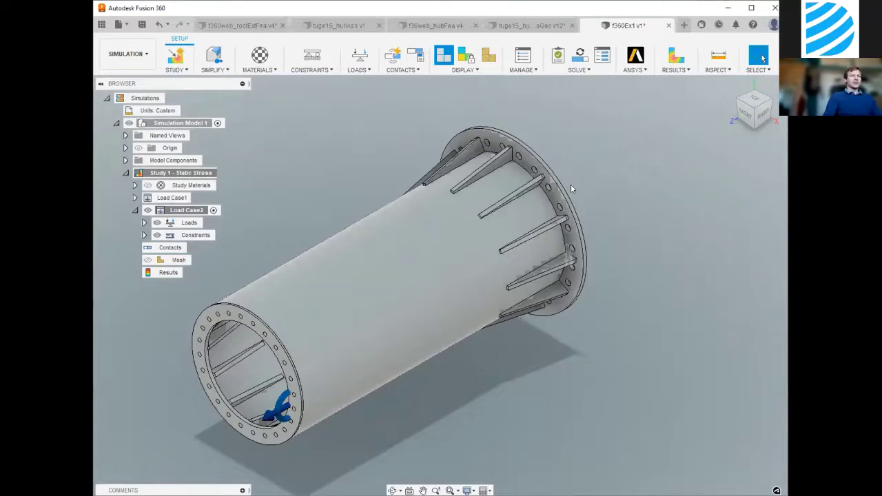
Step: Measure the thickness of the ribbed end flange between its outer edges and of one stiffener between its long edges
{"action": "left_click", "coordinate": [719, 57]}
{"action": "scroll", "coordinate": [568, 197], "scroll_direction": "up", "scroll_amount": 5}
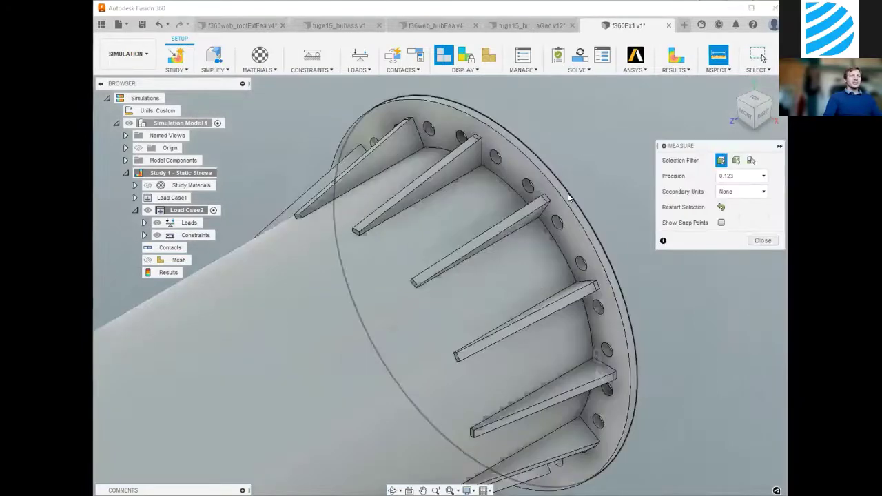
{"action": "left_click", "coordinate": [569, 200]}
{"action": "left_click", "coordinate": [569, 205]}
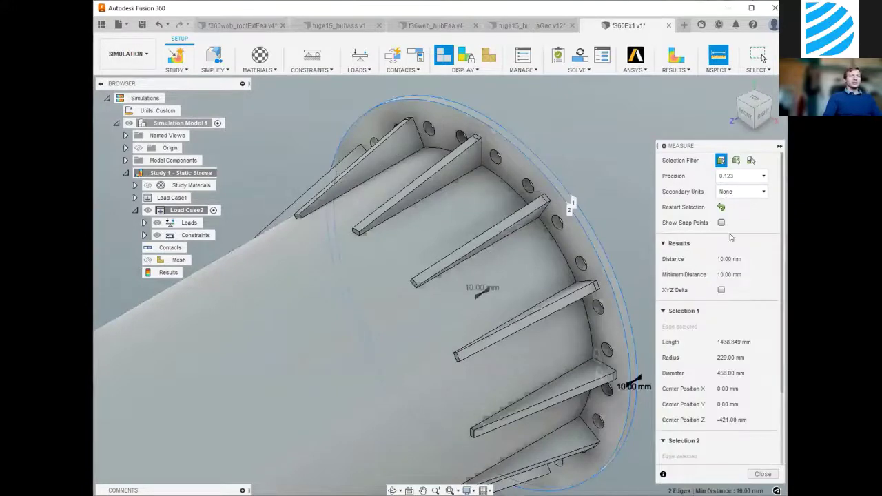
{"action": "left_click", "coordinate": [584, 296]}
{"action": "left_click", "coordinate": [572, 290]}
Step: Measure the tube's wall thickness between its outer and inner cylindrical faces and finish measuring
{"action": "scroll", "coordinate": [597, 133], "scroll_direction": "down", "scroll_amount": 3}
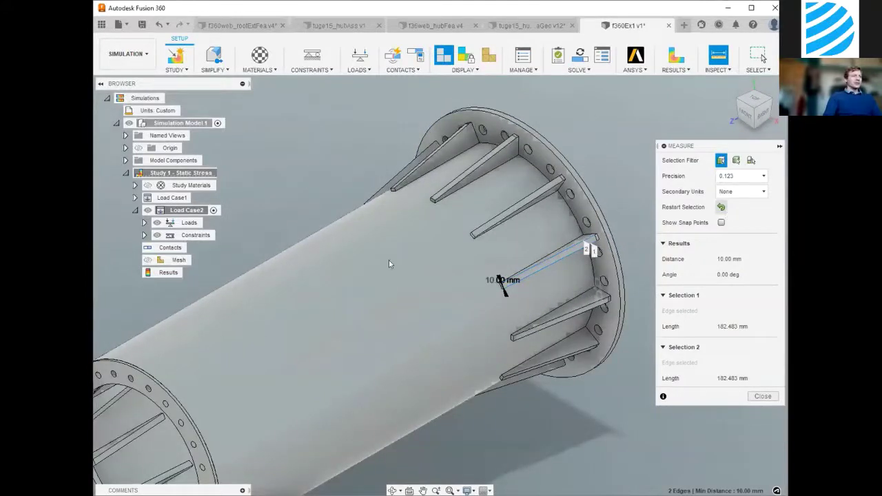
{"action": "scroll", "coordinate": [299, 345], "scroll_direction": "down", "scroll_amount": 2}
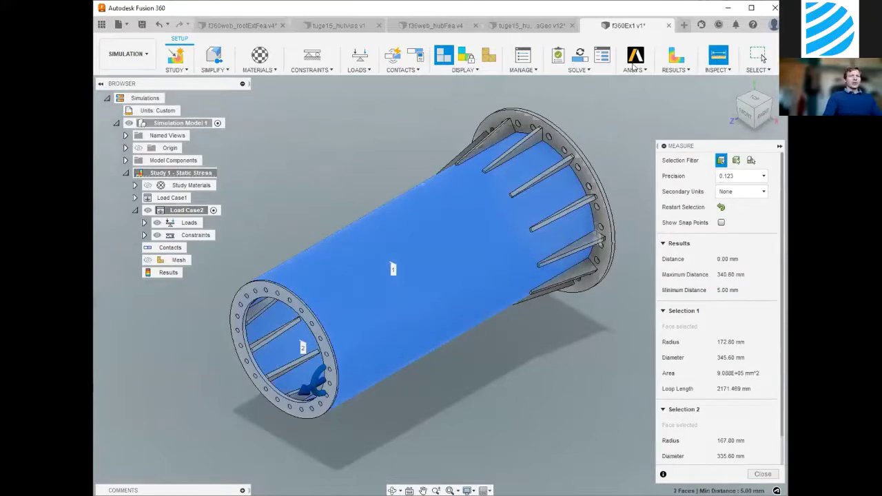
{"action": "left_click_drag", "start_coordinate": [718, 146], "coordinate": [571, 56]}
{"action": "left_click", "coordinate": [622, 383]}
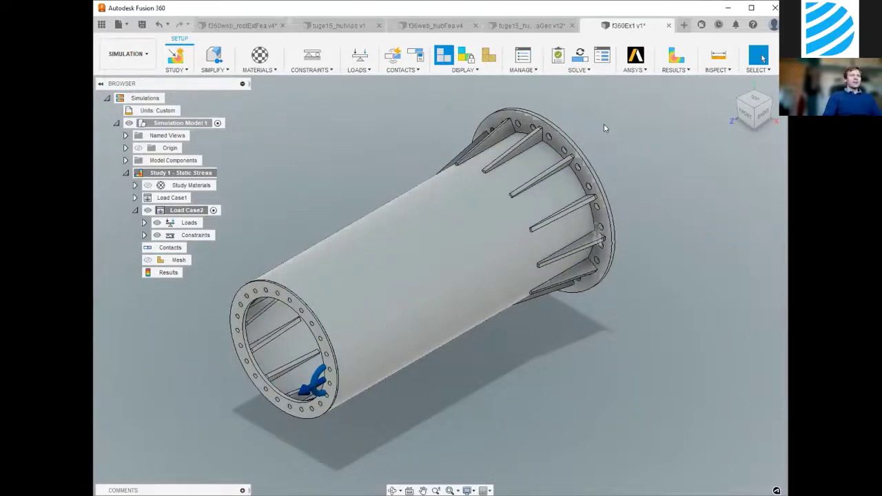
Step: Review the study's advanced mesh settings, try the Linear element order, switch back to Parabolic and discard the changes
{"action": "left_click", "coordinate": [516, 71]}
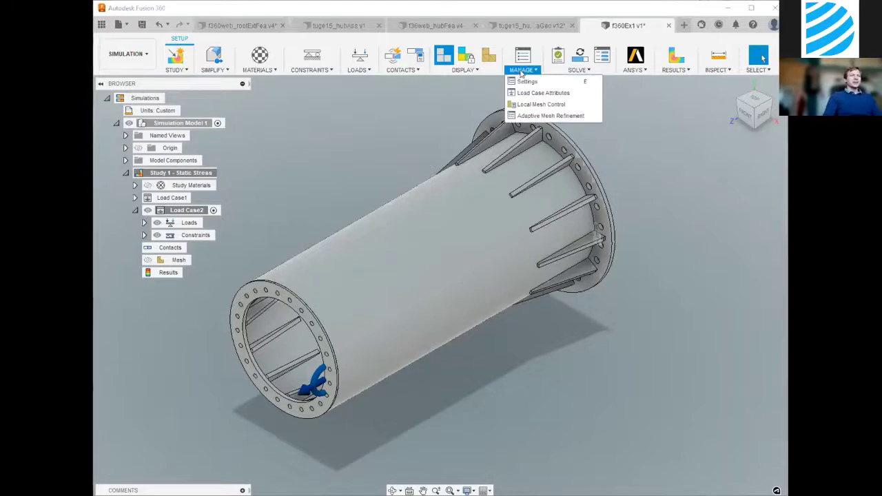
{"action": "left_click", "coordinate": [528, 82]}
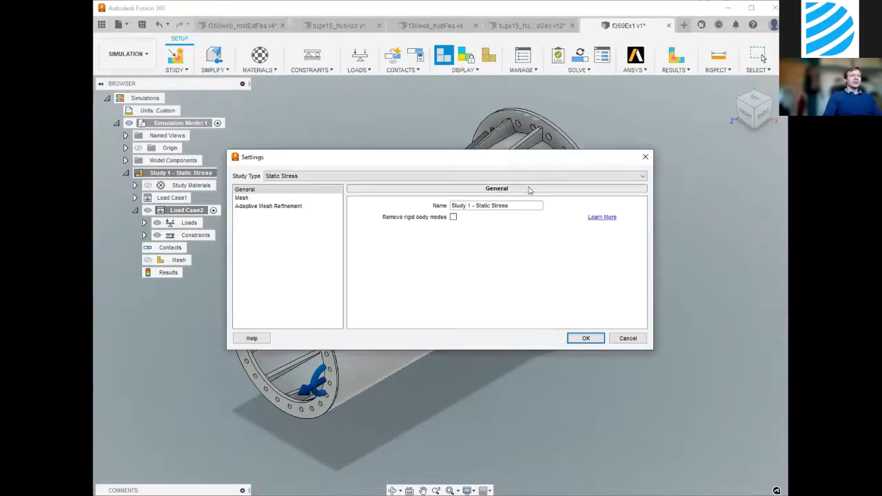
{"action": "left_click", "coordinate": [280, 197]}
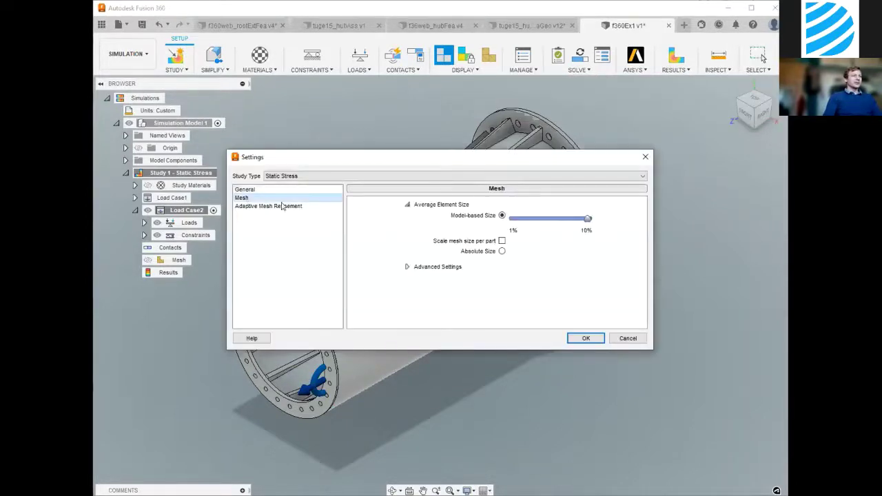
{"action": "left_click", "coordinate": [407, 267]}
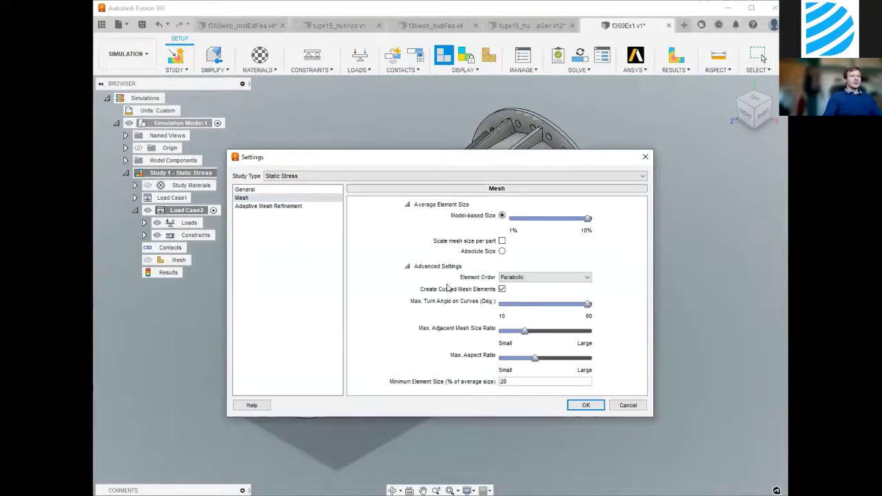
{"action": "left_click", "coordinate": [523, 278]}
{"action": "left_click", "coordinate": [529, 294]}
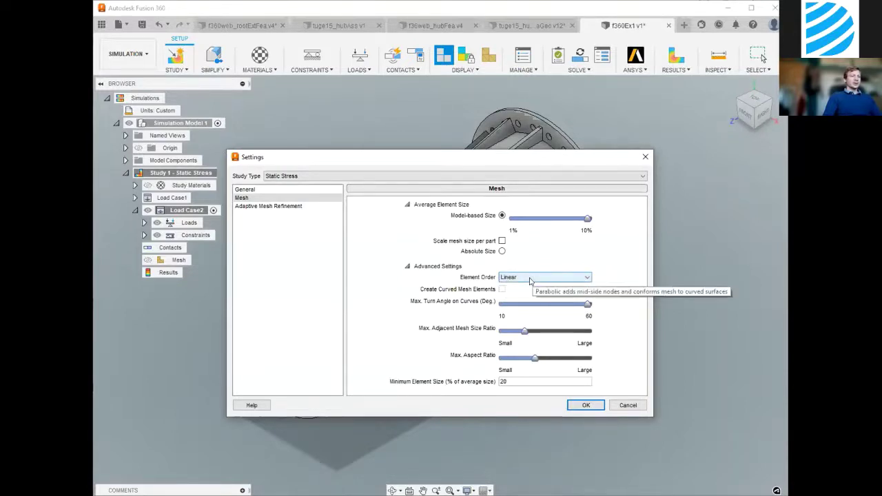
{"action": "left_click", "coordinate": [531, 279]}
{"action": "left_click", "coordinate": [529, 287]}
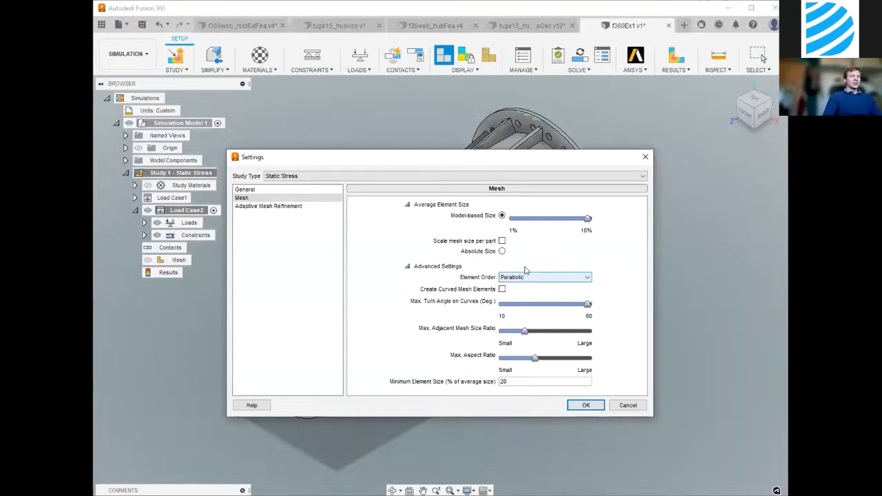
{"action": "left_click", "coordinate": [629, 405]}
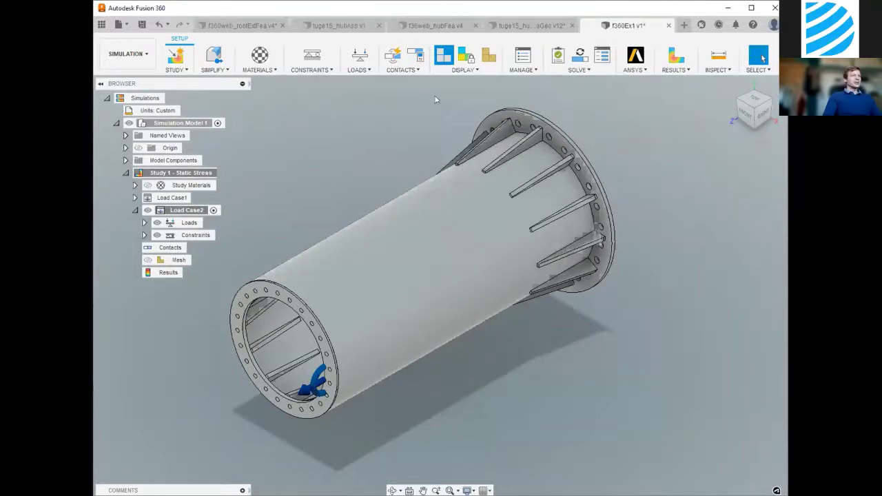
Step: Add a local mesh control to the tube body with an element length of 5 mm
{"action": "left_click", "coordinate": [522, 69]}
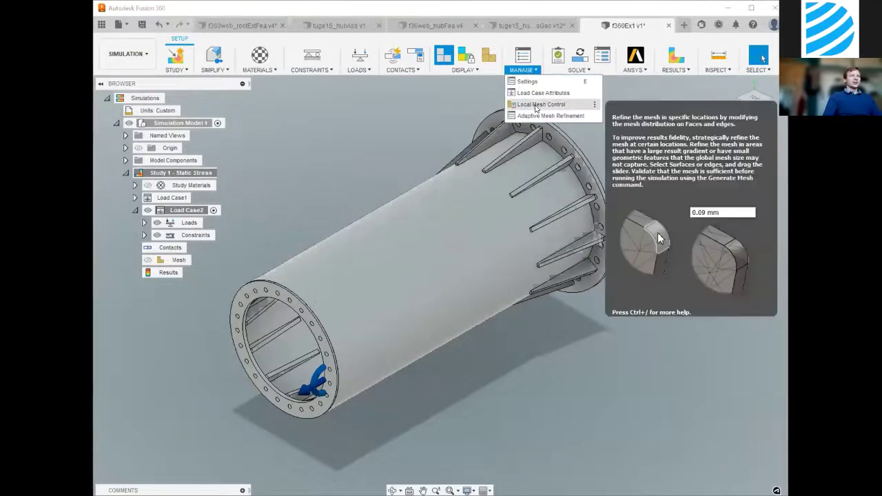
{"action": "left_click", "coordinate": [542, 105]}
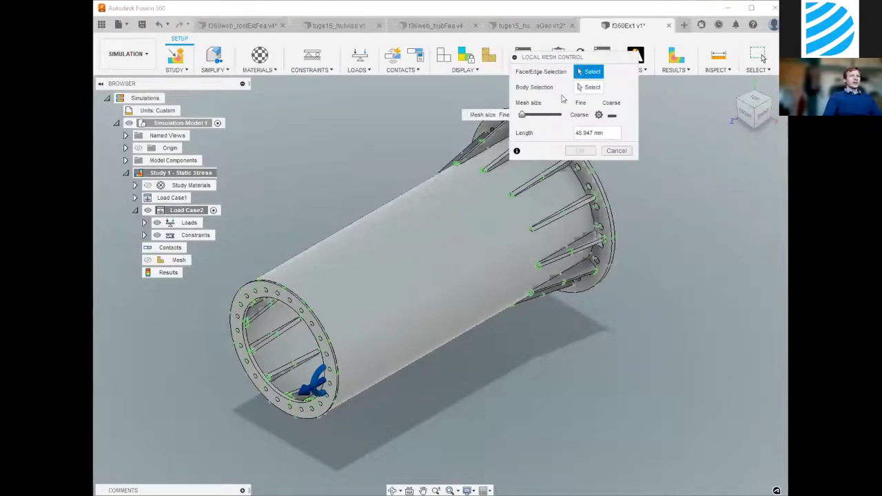
{"action": "left_click", "coordinate": [587, 87]}
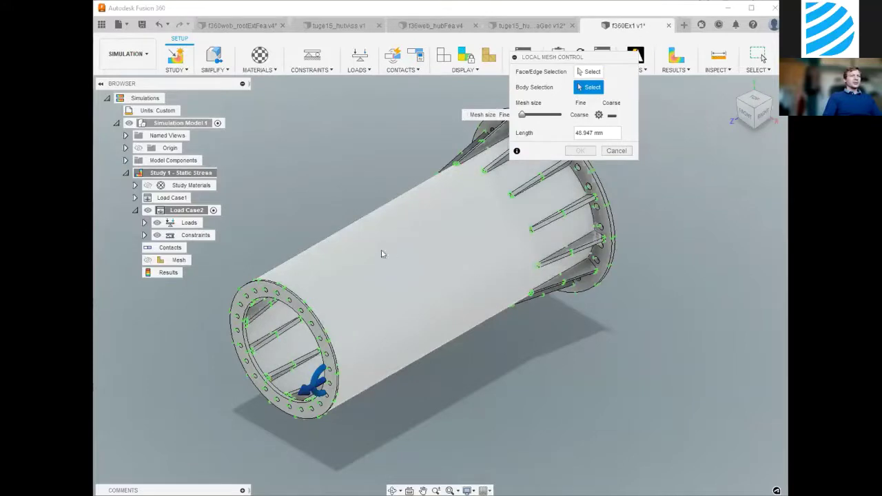
{"action": "left_click", "coordinate": [449, 246]}
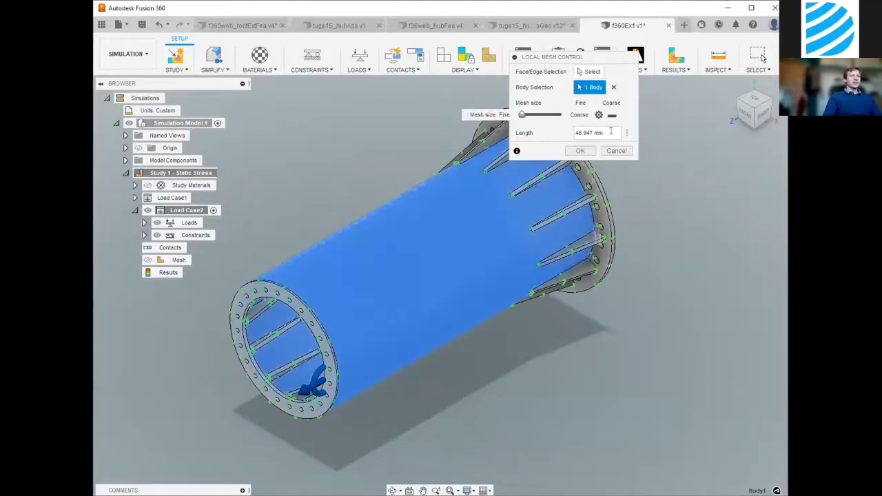
{"action": "left_click", "coordinate": [611, 132]}
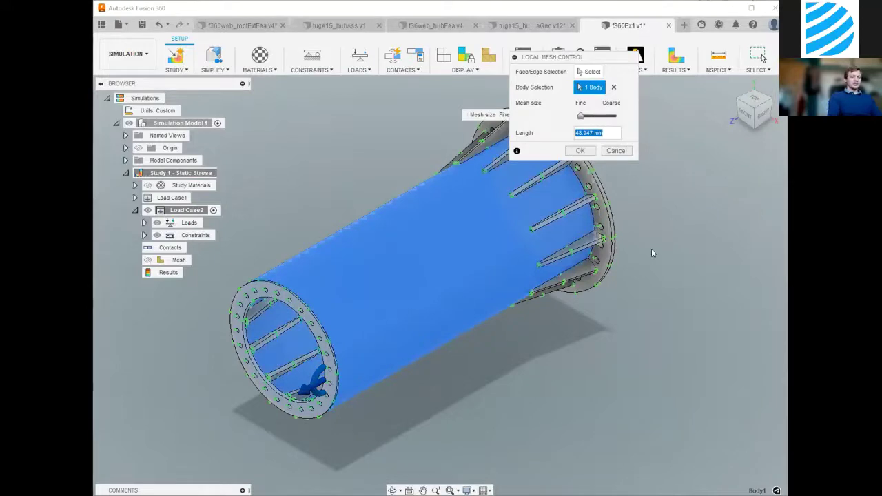
{"action": "type", "text": "5"}
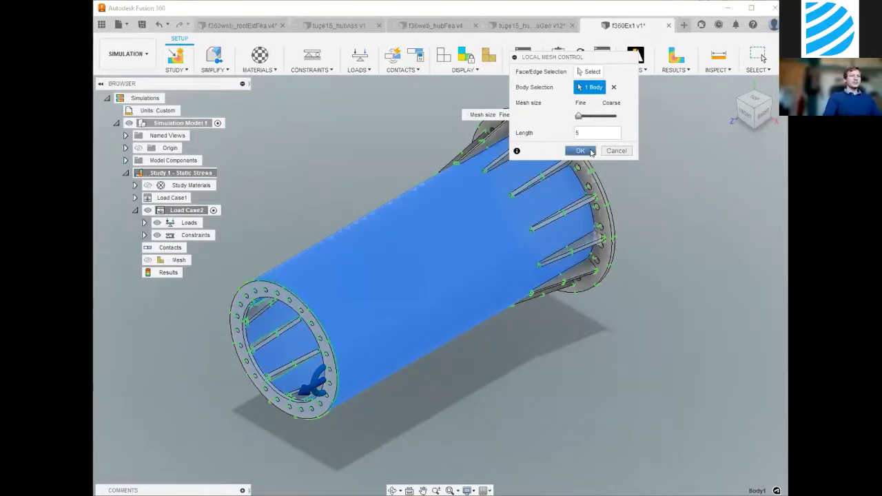
{"action": "left_click", "coordinate": [580, 151]}
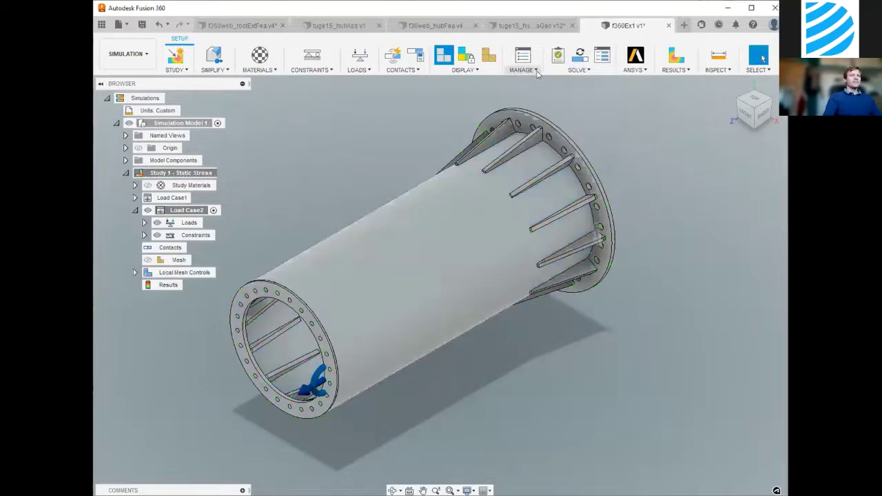
Step: Add a local mesh control with an element length of 10 mm to the inner flange, outer flange and all 24 stiffener bodies
{"action": "left_click", "coordinate": [537, 71]}
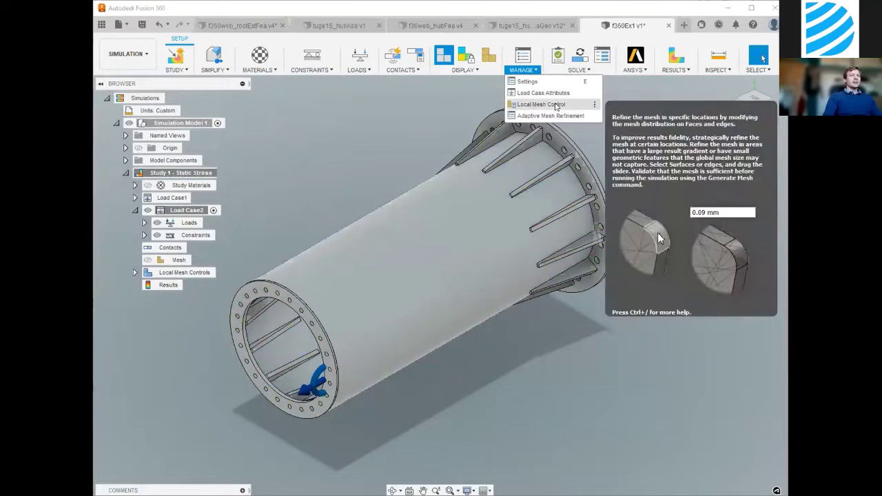
{"action": "left_click", "coordinate": [558, 104]}
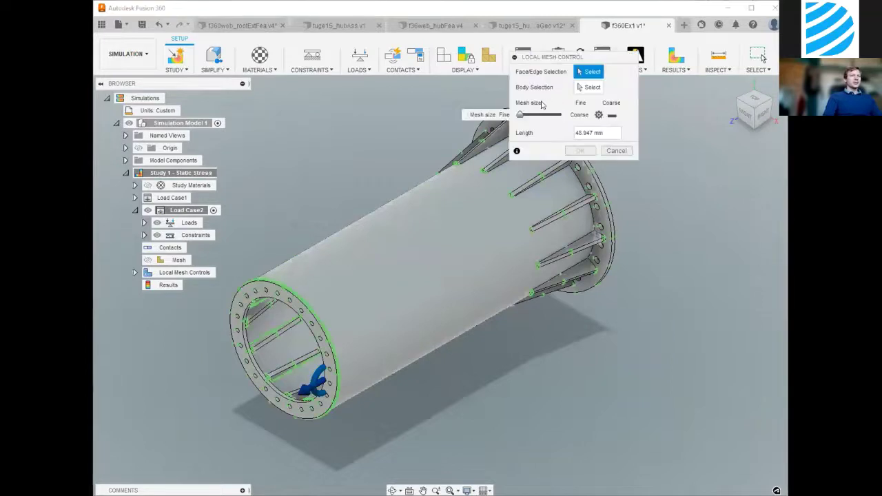
{"action": "left_click", "coordinate": [590, 88]}
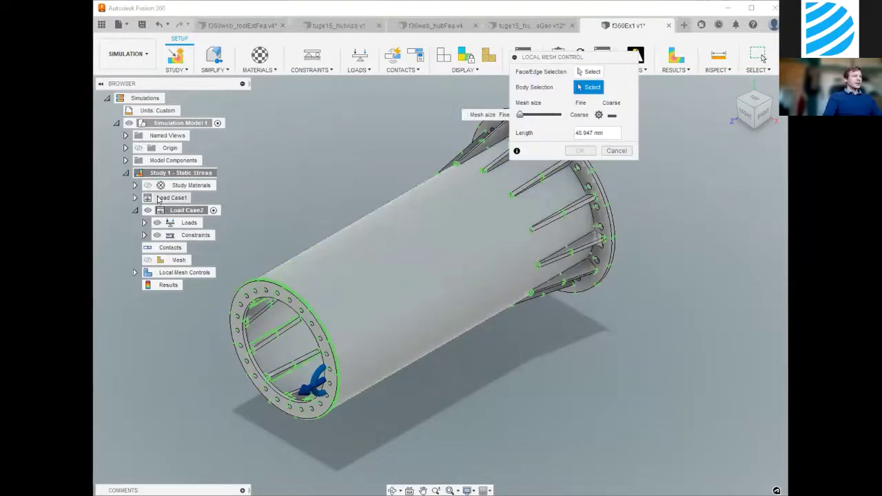
{"action": "left_click", "coordinate": [125, 161]}
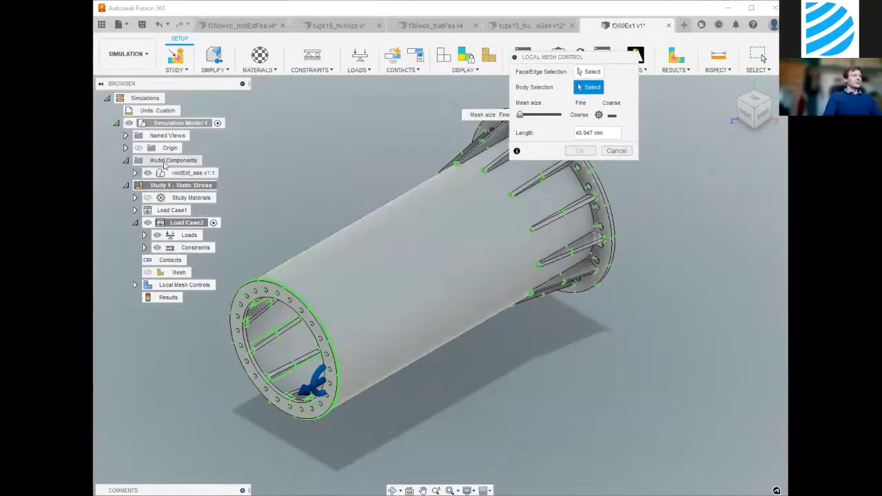
{"action": "left_click", "coordinate": [136, 173]}
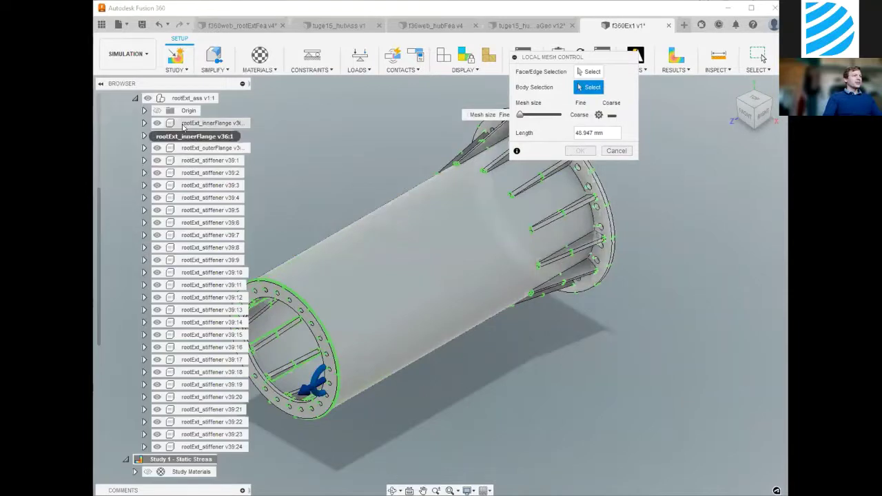
{"action": "left_click", "coordinate": [183, 124]}
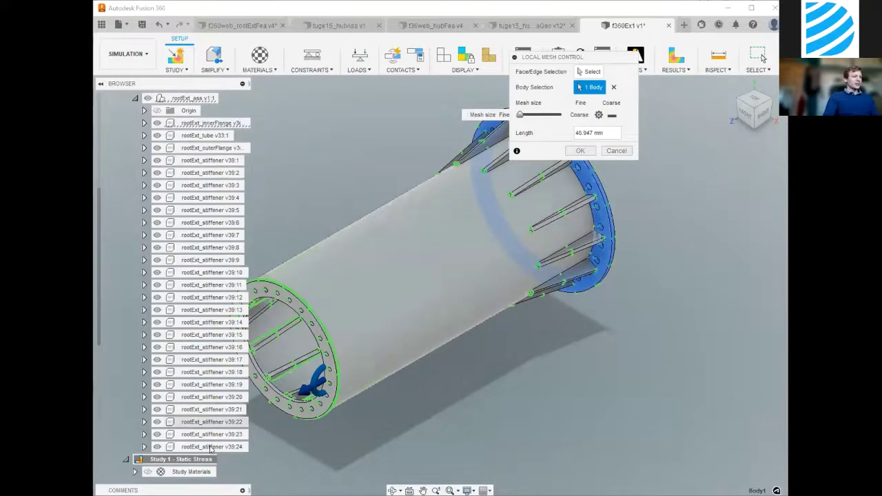
{"action": "left_click", "coordinate": [214, 448], "text": "shift"}
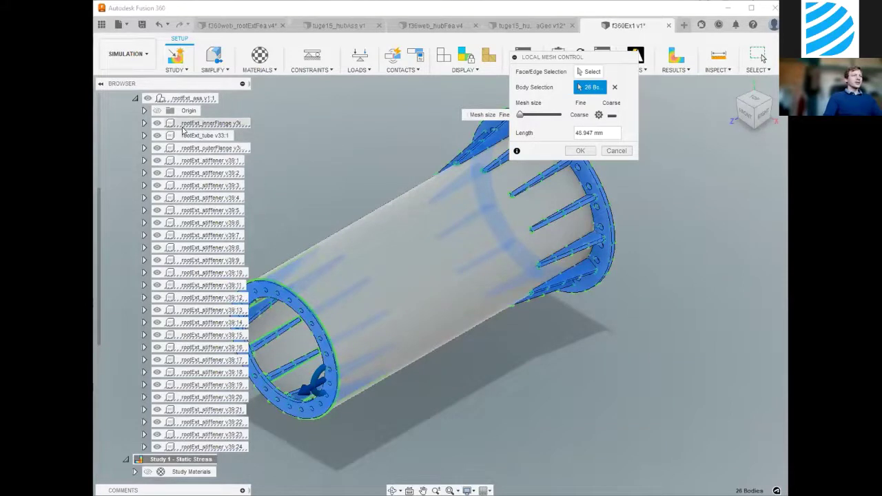
{"action": "scroll", "coordinate": [537, 371], "scroll_direction": "down", "scroll_amount": 1}
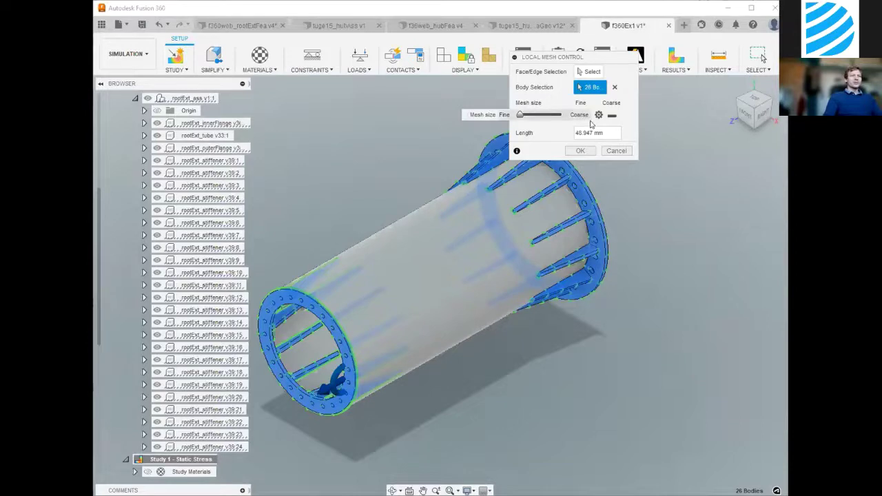
{"action": "left_click_drag", "start_coordinate": [520, 115], "coordinate": [579, 115]}
{"action": "type", "text": "10"}
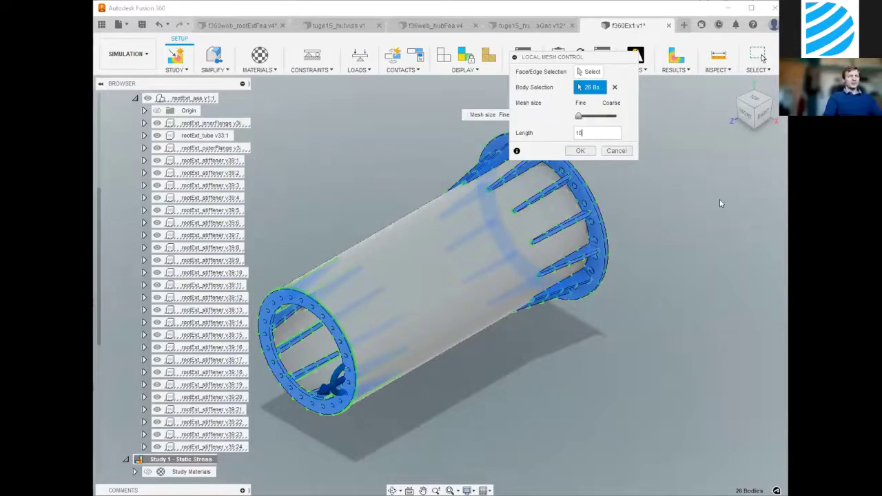
{"action": "left_click", "coordinate": [581, 153]}
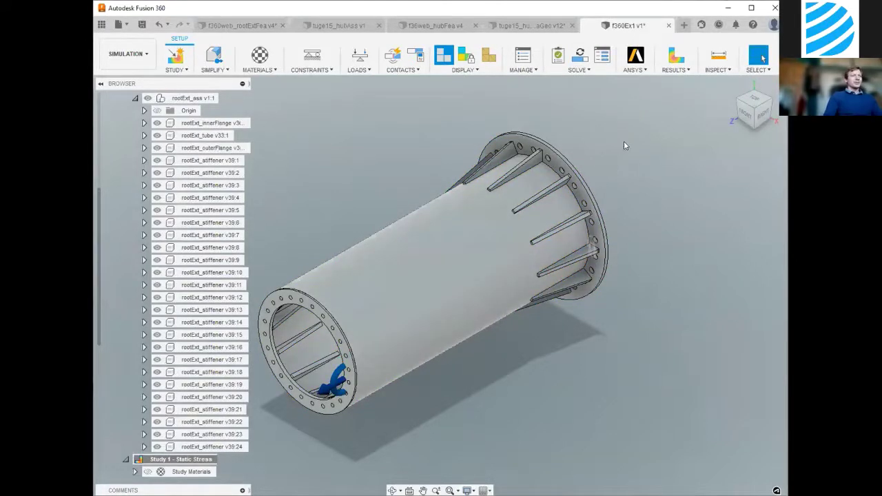
Step: Run the pre-check on the static stress study and collapse the assembly's component list
{"action": "left_click", "coordinate": [559, 58]}
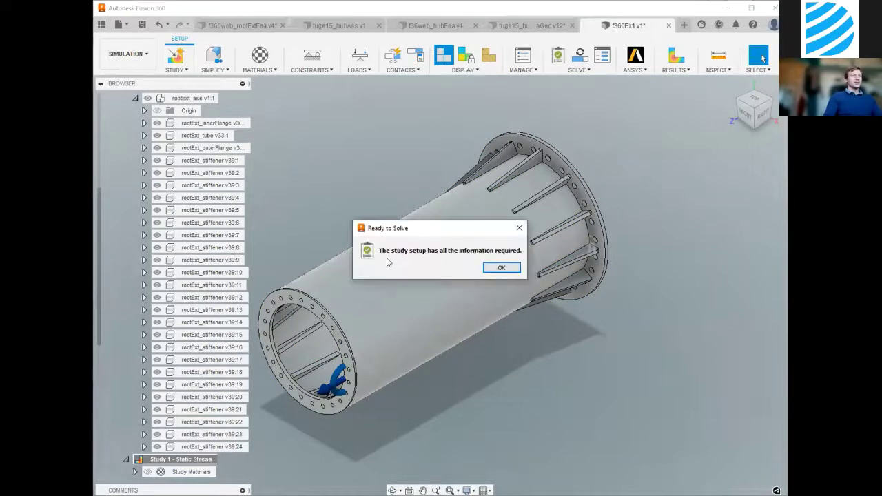
{"action": "left_click", "coordinate": [502, 269]}
{"action": "scroll", "coordinate": [663, 145], "scroll_direction": "down", "scroll_amount": 3}
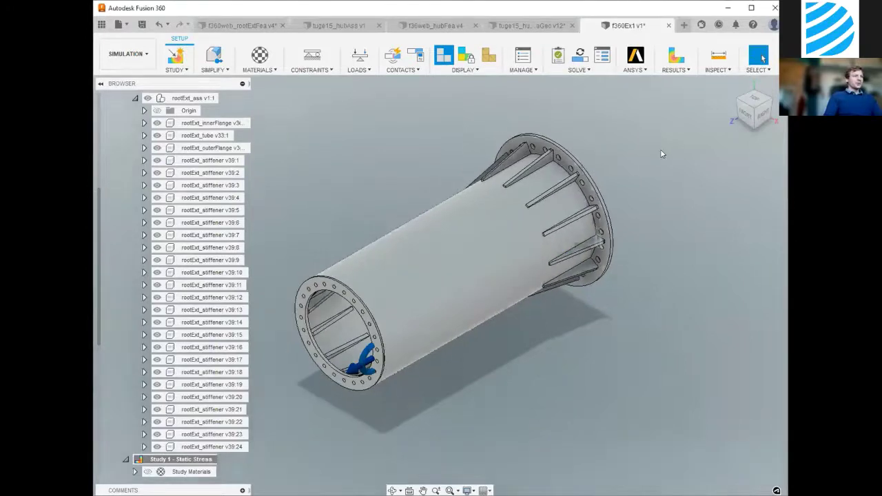
{"action": "left_click", "coordinate": [135, 99]}
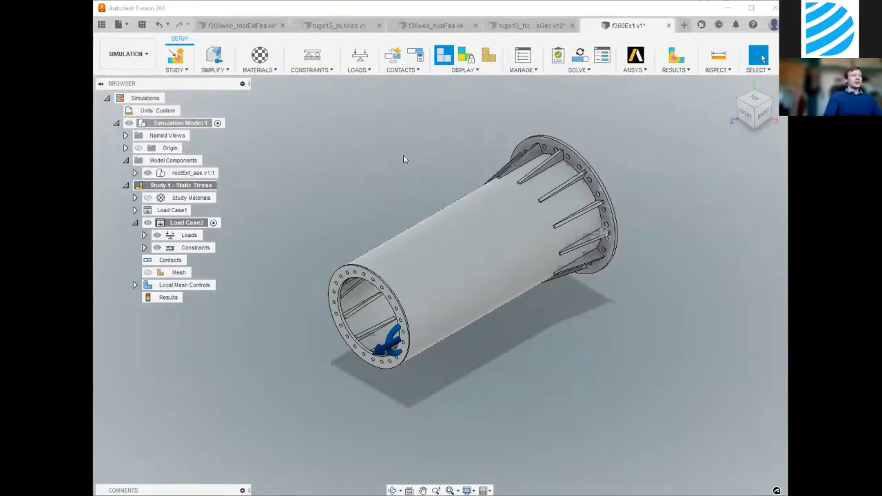
Step: Switch to the f360web_rootExtFea document, show its mesh and examine the elements on the flange and stiffeners
{"action": "left_click", "coordinate": [248, 25]}
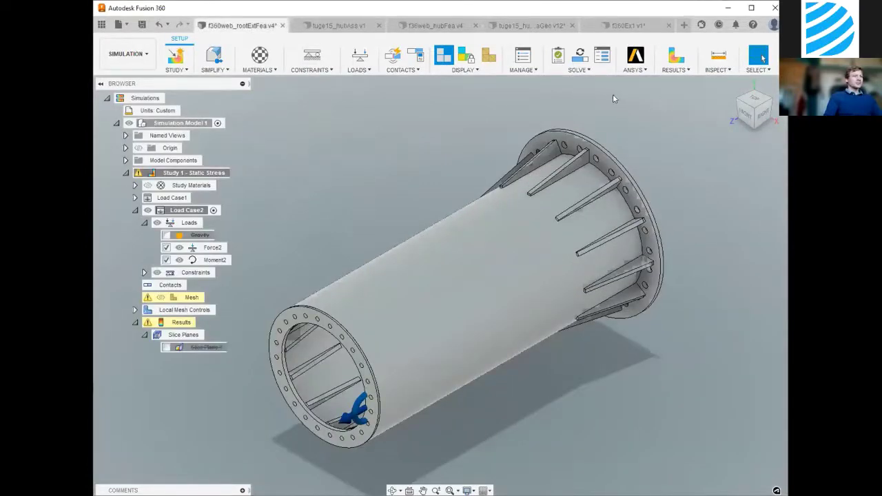
{"action": "scroll", "coordinate": [398, 130], "scroll_direction": "down", "scroll_amount": 1}
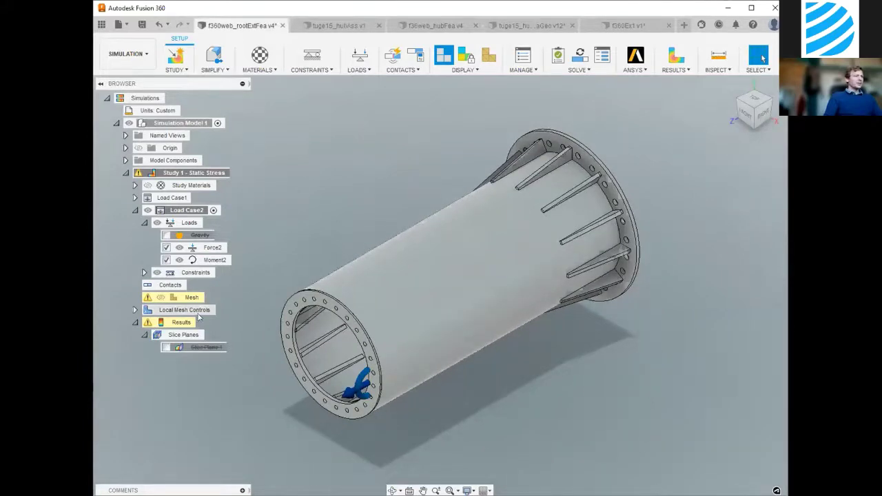
{"action": "left_click", "coordinate": [166, 298]}
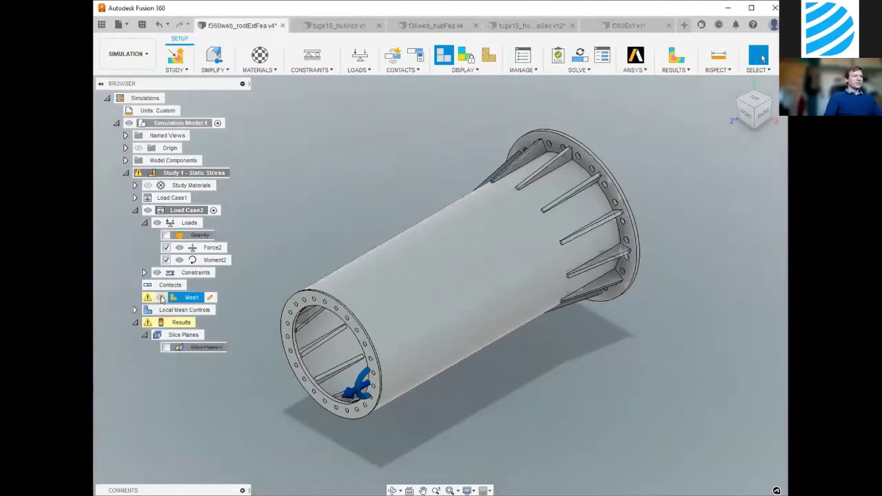
{"action": "left_click", "coordinate": [161, 297]}
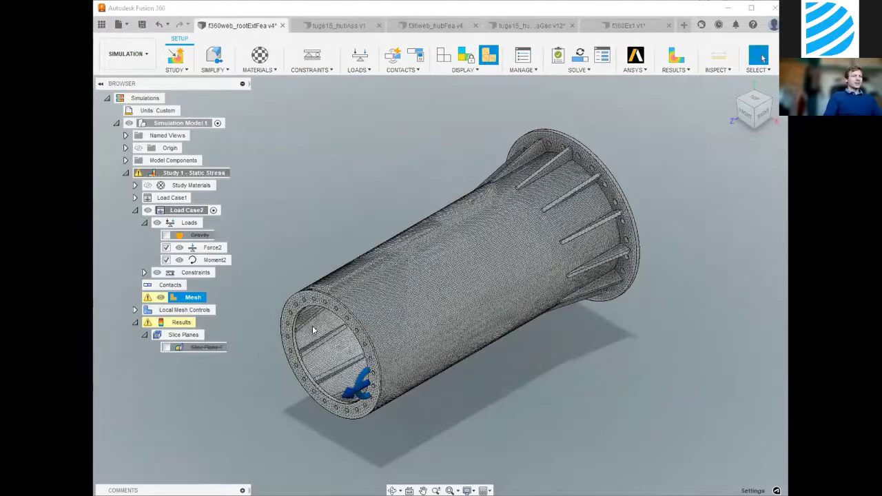
{"action": "middle_click_drag", "start_coordinate": [624, 134], "coordinate": [604, 145], "text": "shift"}
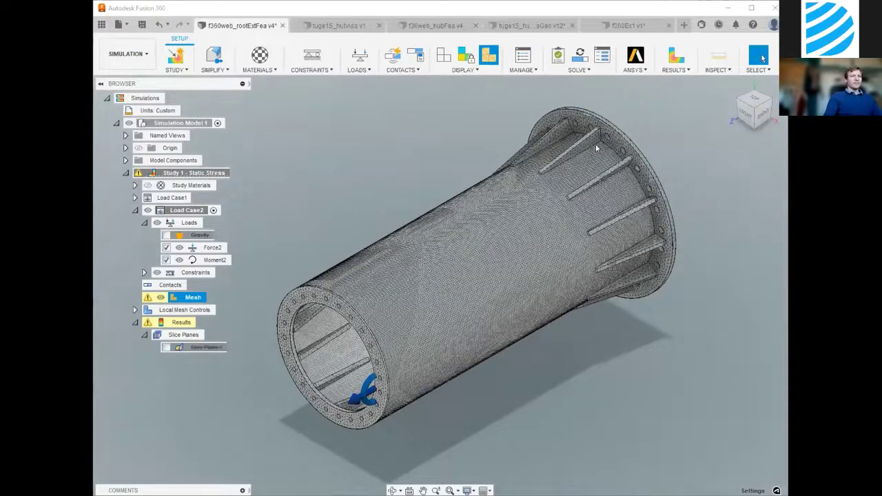
{"action": "scroll", "coordinate": [607, 166], "scroll_direction": "up", "scroll_amount": 3}
{"action": "scroll", "coordinate": [565, 171], "scroll_direction": "up", "scroll_amount": 5}
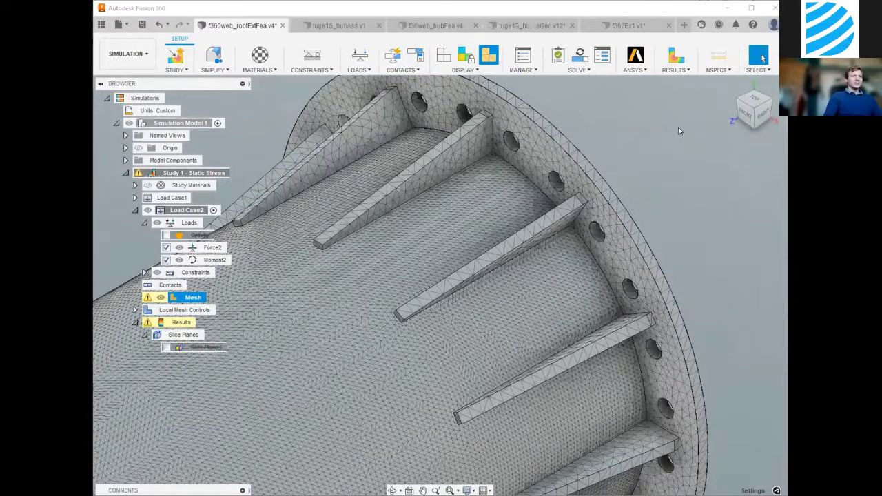
{"action": "scroll", "coordinate": [668, 109], "scroll_direction": "down", "scroll_amount": 10}
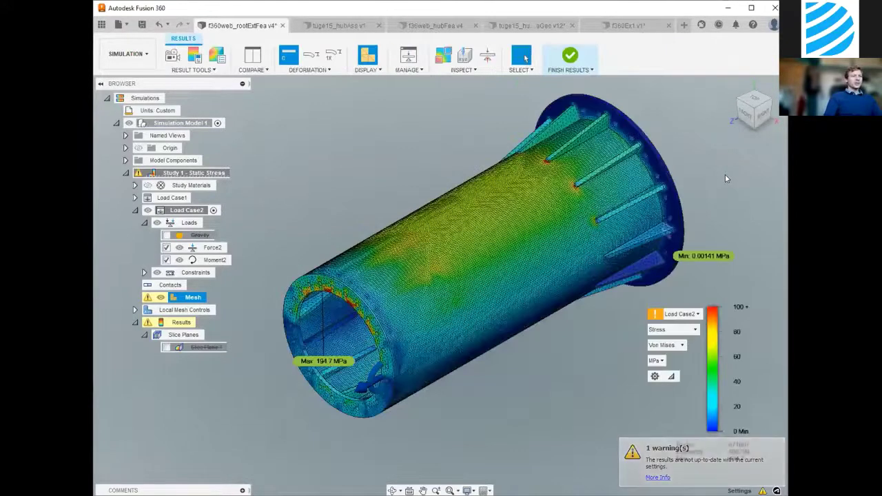
Step: View the Load Case2 results as Safety Factor, return to the Von Mises stress plot and examine it
{"action": "scroll", "coordinate": [726, 174], "scroll_direction": "down", "scroll_amount": 1}
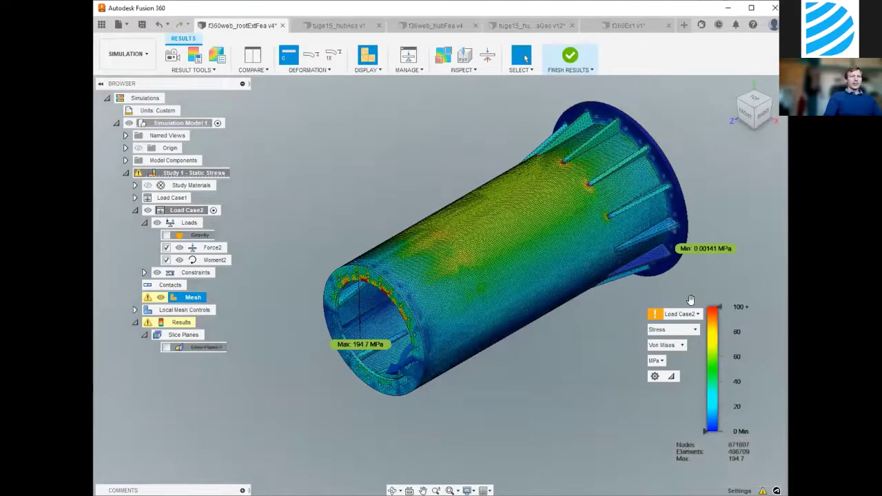
{"action": "left_click", "coordinate": [677, 334]}
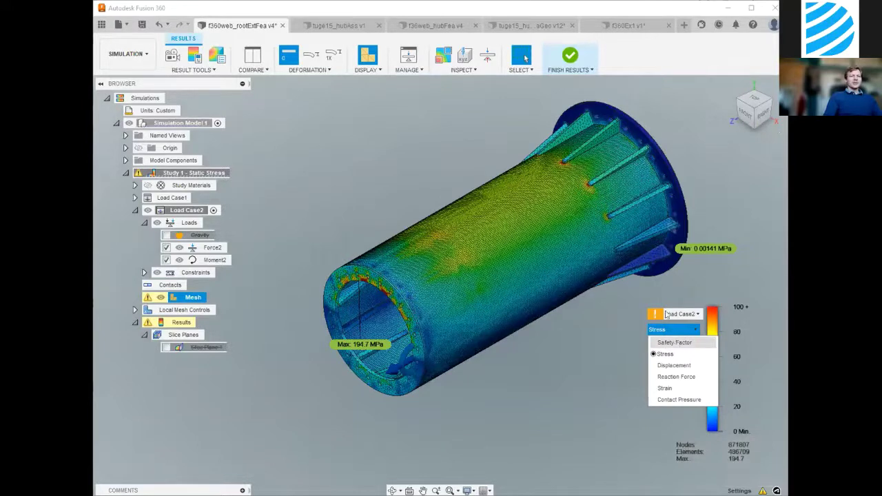
{"action": "left_click", "coordinate": [675, 342]}
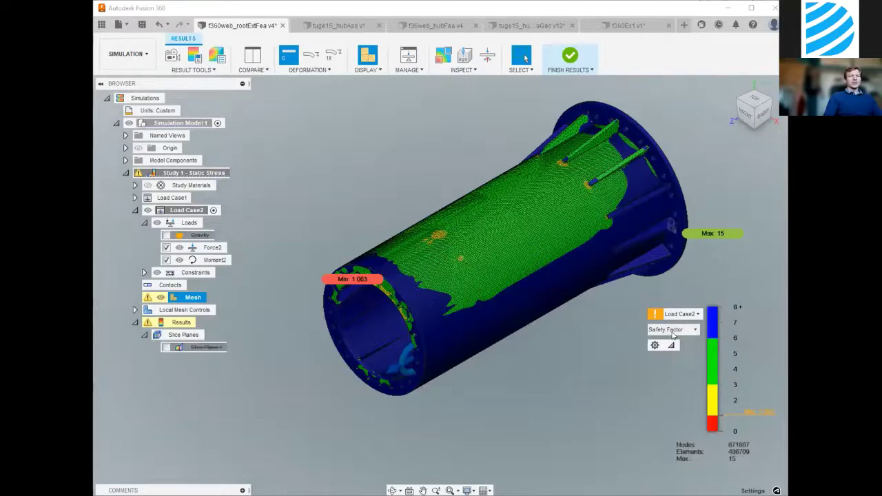
{"action": "left_click", "coordinate": [680, 331]}
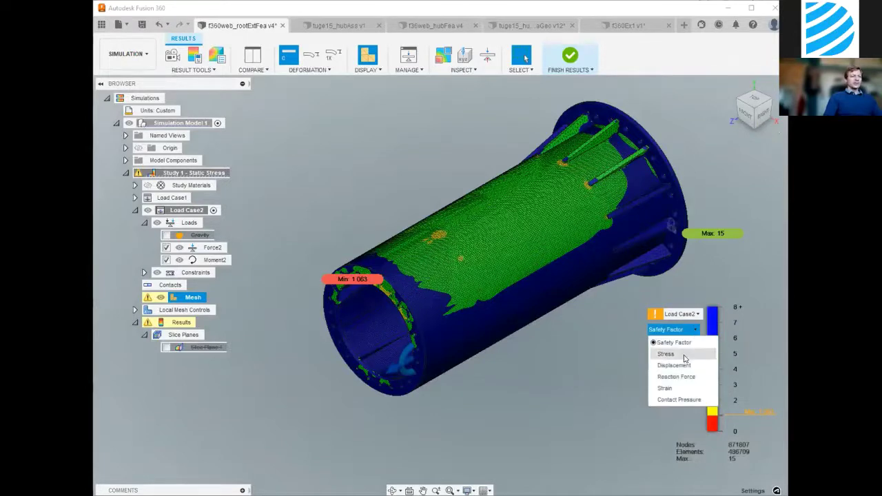
{"action": "left_click", "coordinate": [684, 355]}
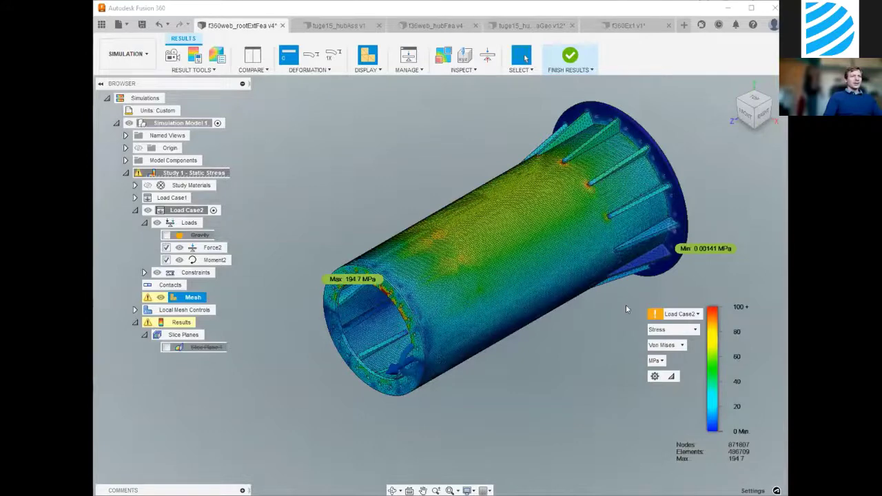
{"action": "scroll", "coordinate": [410, 180], "scroll_direction": "up", "scroll_amount": 4}
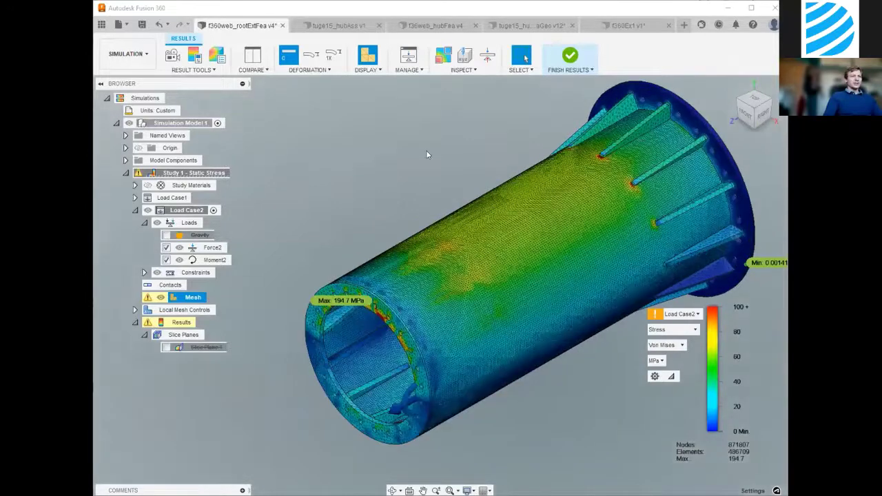
{"action": "scroll", "coordinate": [444, 142], "scroll_direction": "down", "scroll_amount": 4}
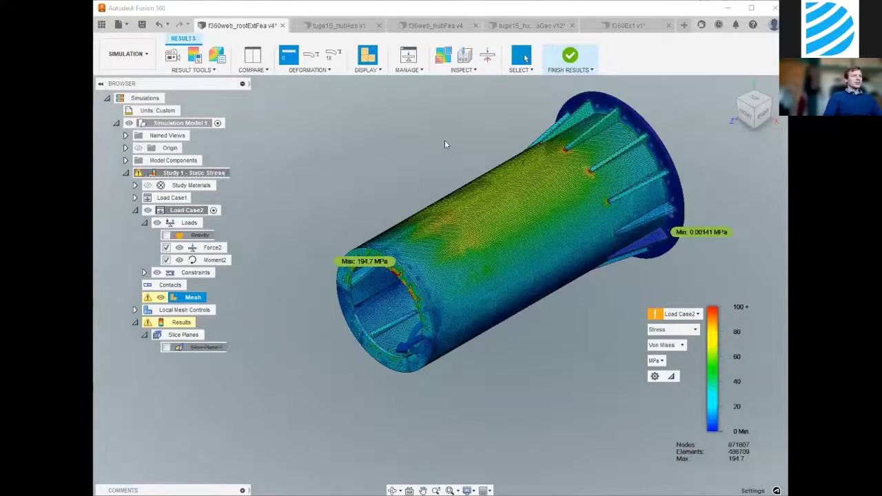
Step: Try a slice plane across the tube's open flange end at a Z distance of -30 mm, view the section from the front and delete the plane
{"action": "left_click", "coordinate": [468, 71]}
{"action": "left_click", "coordinate": [480, 140]}
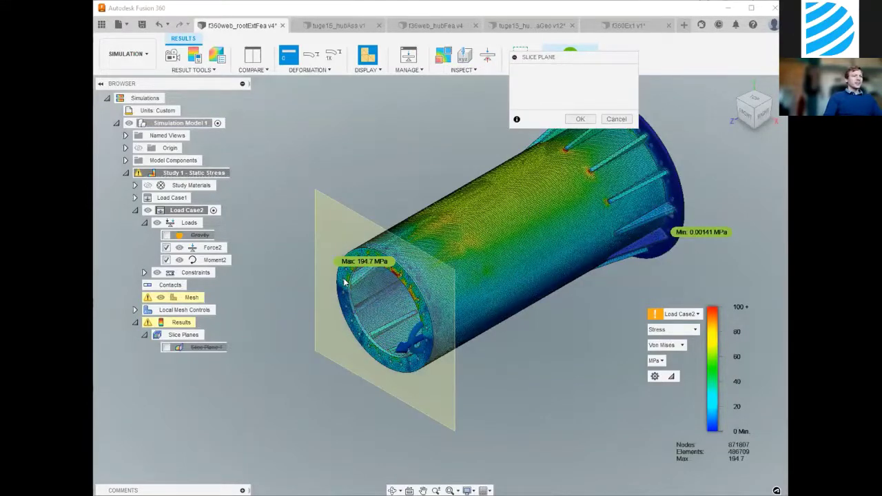
{"action": "left_click", "coordinate": [320, 324]}
{"action": "left_click_drag", "start_coordinate": [310, 313], "coordinate": [327, 302]}
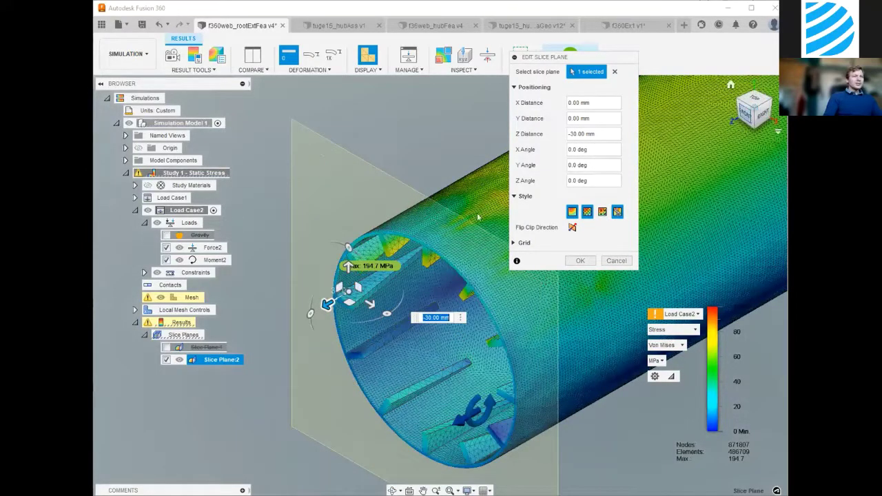
{"action": "left_click", "coordinate": [753, 117]}
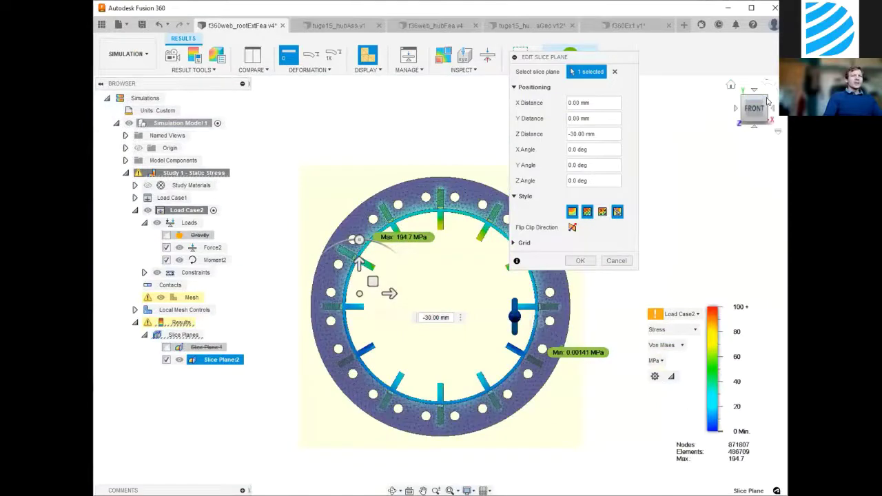
{"action": "left_click", "coordinate": [768, 102]}
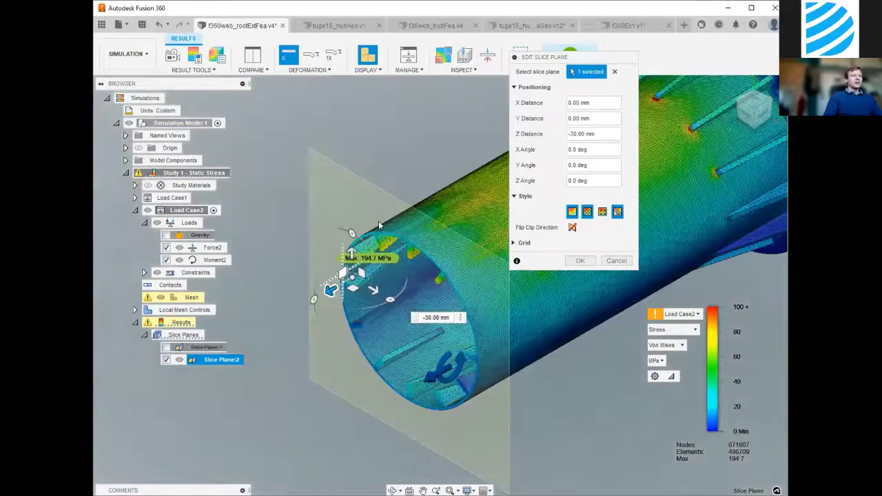
{"action": "left_click", "coordinate": [495, 56]}
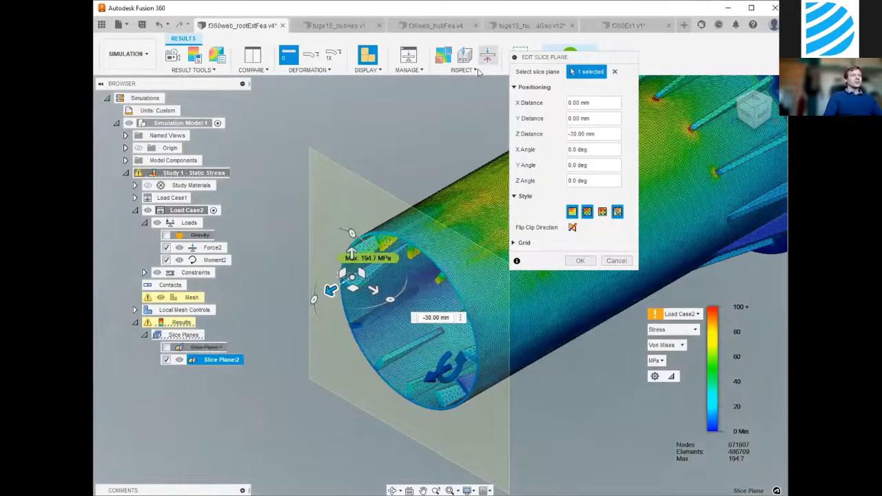
{"action": "key", "text": "Delete"}
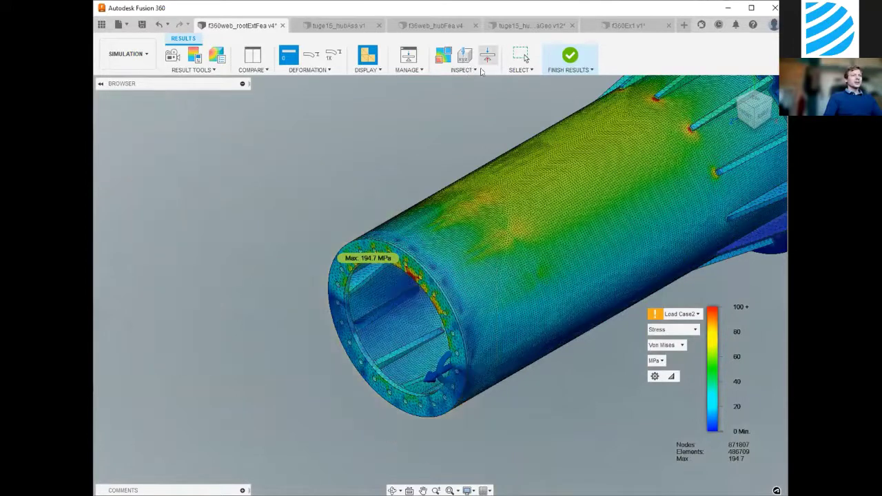
Step: Use surface probes to examine the Von Mises stress around the stiffener tips on the tube, then cancel the probe command
{"action": "left_click", "coordinate": [462, 70]}
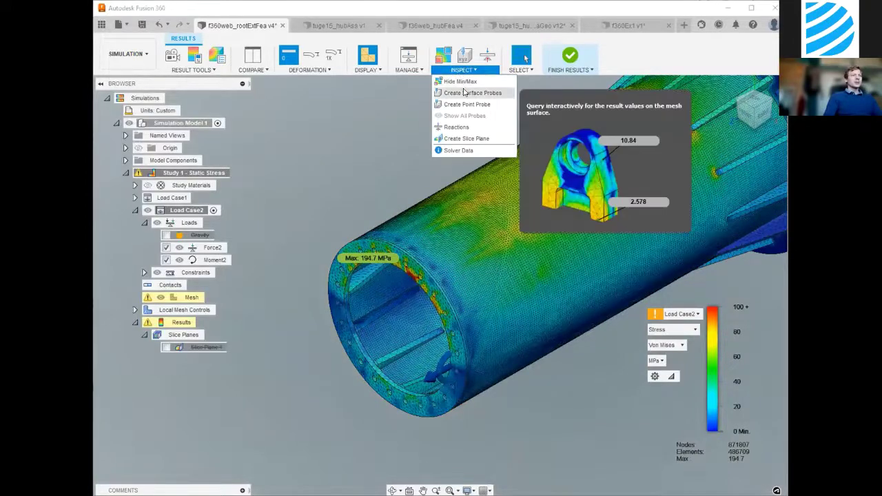
{"action": "left_click", "coordinate": [469, 92]}
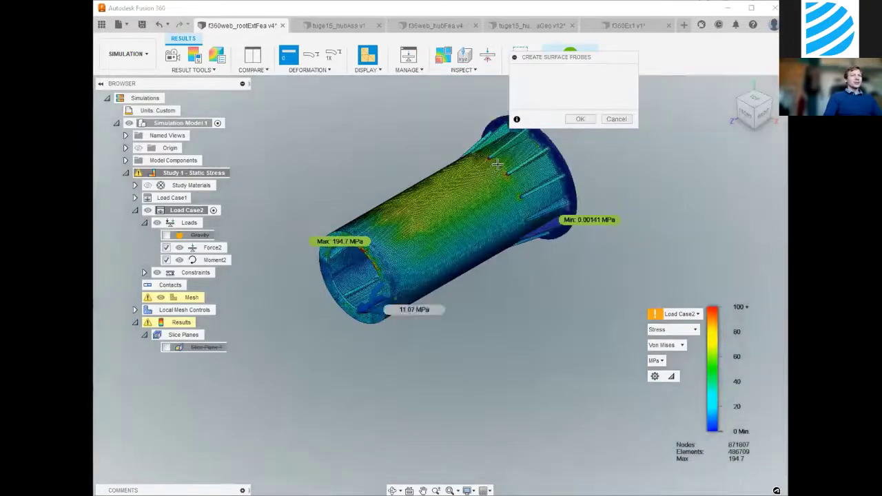
{"action": "scroll", "coordinate": [510, 142], "scroll_direction": "up", "scroll_amount": 3}
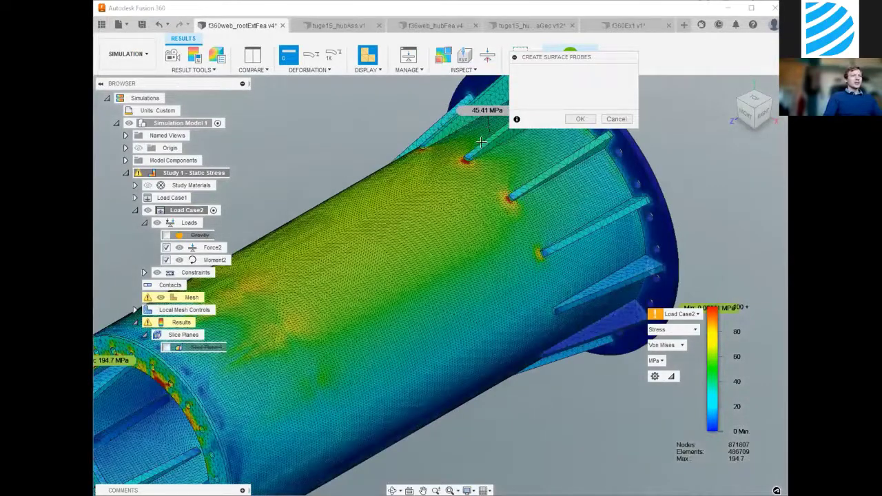
{"action": "scroll", "coordinate": [481, 160], "scroll_direction": "up", "scroll_amount": 3}
{"action": "scroll", "coordinate": [480, 160], "scroll_direction": "up", "scroll_amount": 2}
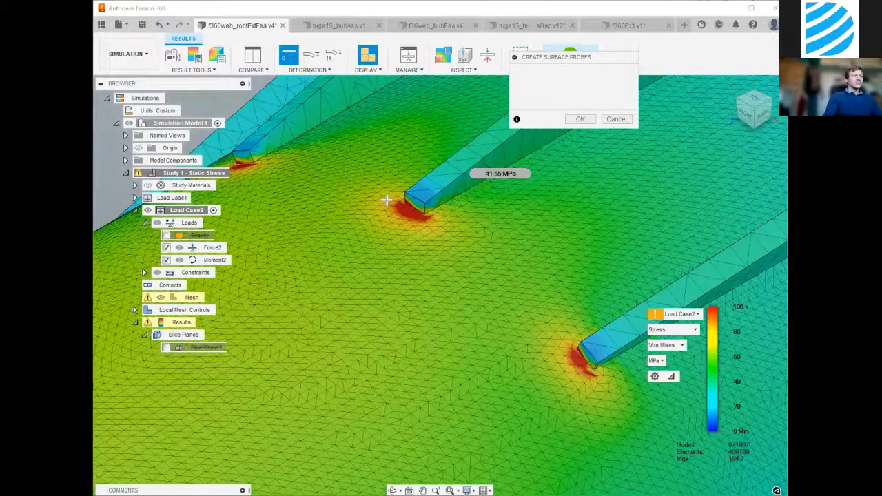
{"action": "scroll", "coordinate": [475, 186], "scroll_direction": "up", "scroll_amount": 4}
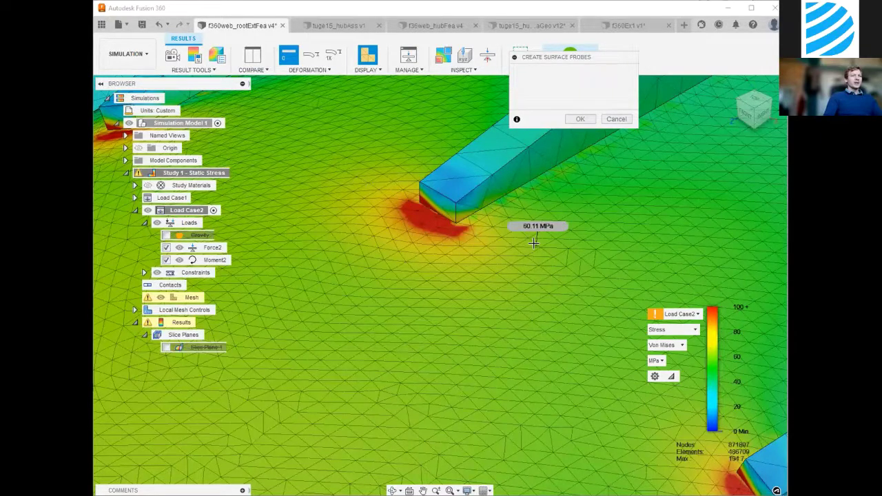
{"action": "scroll", "coordinate": [533, 243], "scroll_direction": "down", "scroll_amount": 5}
{"action": "key", "text": "Escape"}
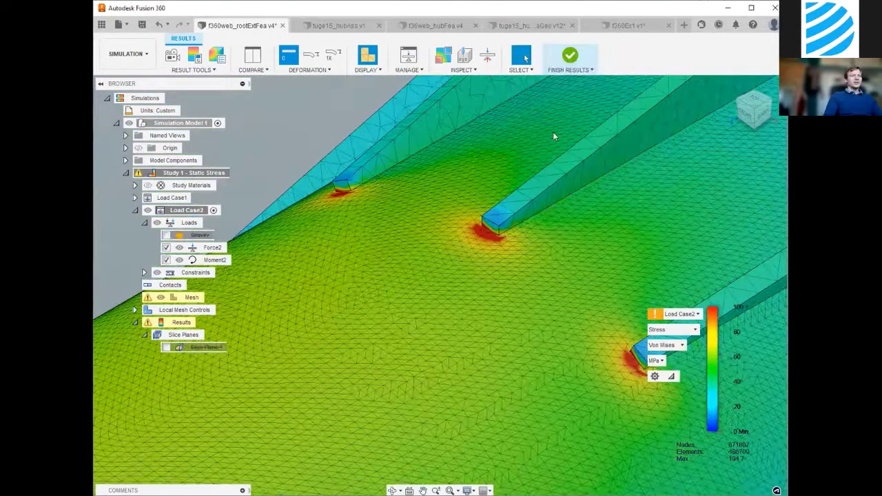
{"action": "scroll", "coordinate": [553, 136], "scroll_direction": "down", "scroll_amount": 8}
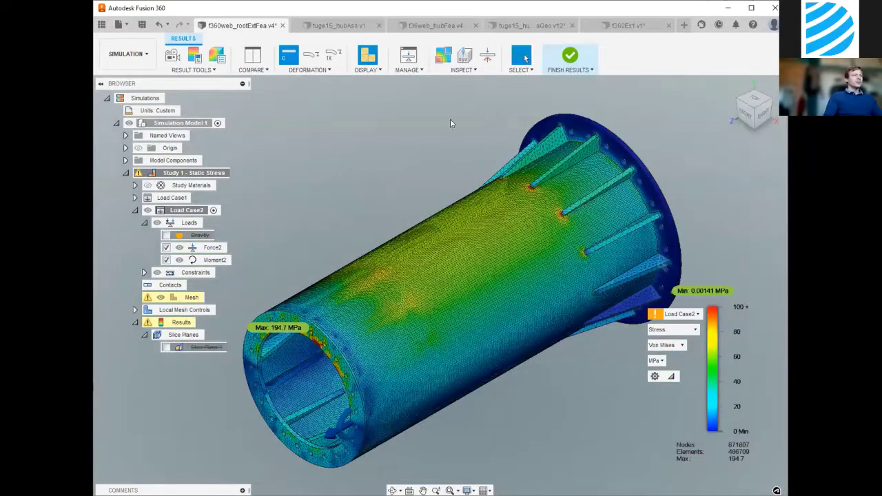
{"action": "scroll", "coordinate": [630, 99], "scroll_direction": "down", "scroll_amount": 2}
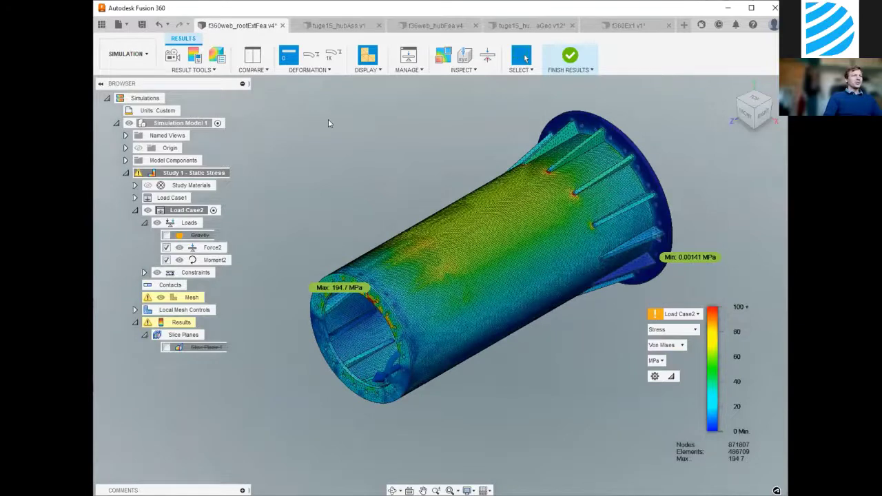
Step: Compare the adjusted and actual deformation scales, then examine the adjusted deformed shape from the right side and in the isometric view
{"action": "left_click", "coordinate": [330, 57]}
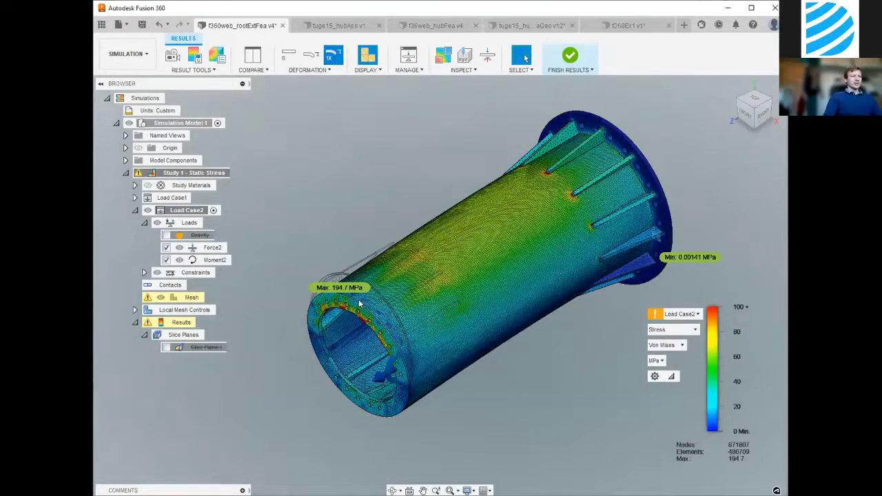
{"action": "left_click", "coordinate": [315, 59]}
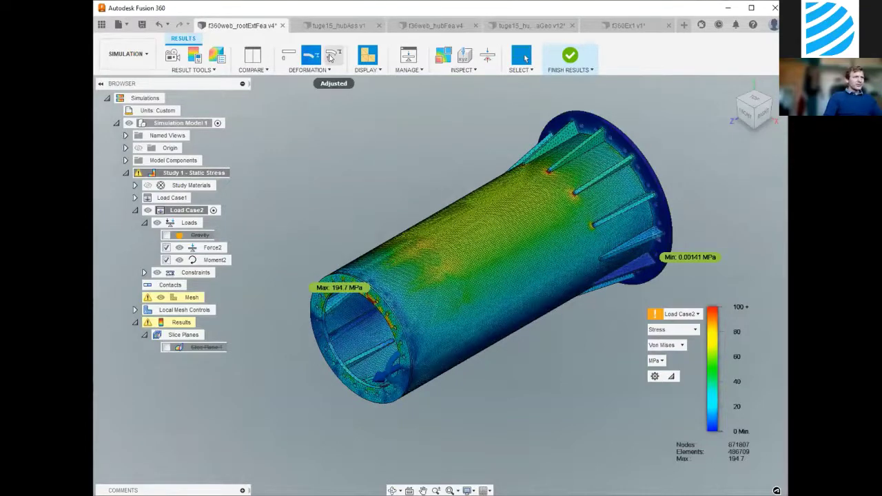
{"action": "left_click", "coordinate": [334, 57]}
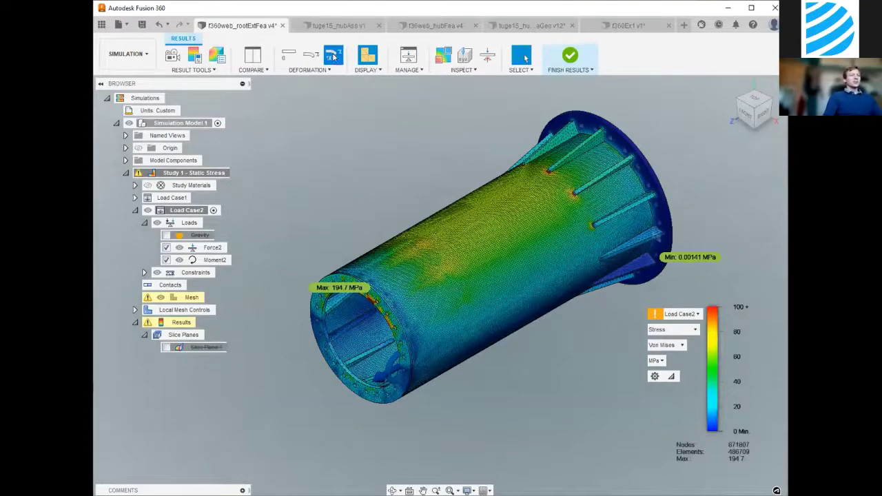
{"action": "left_click", "coordinate": [763, 117]}
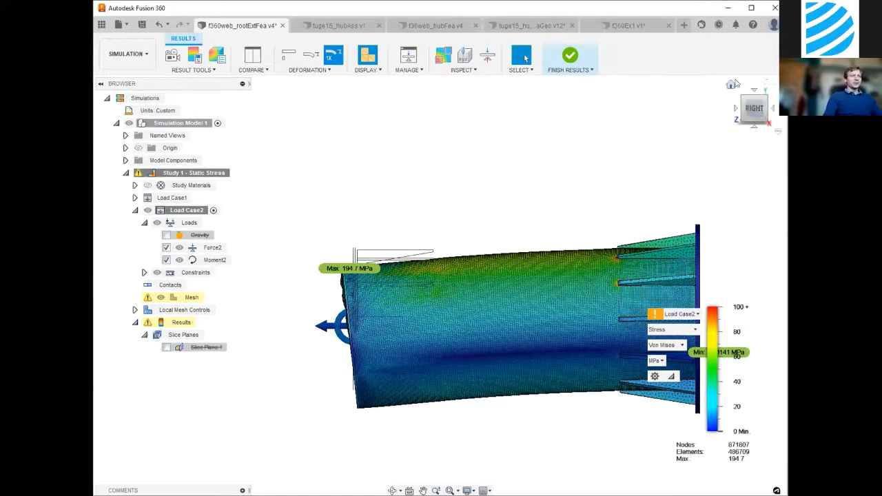
{"action": "left_click", "coordinate": [744, 99]}
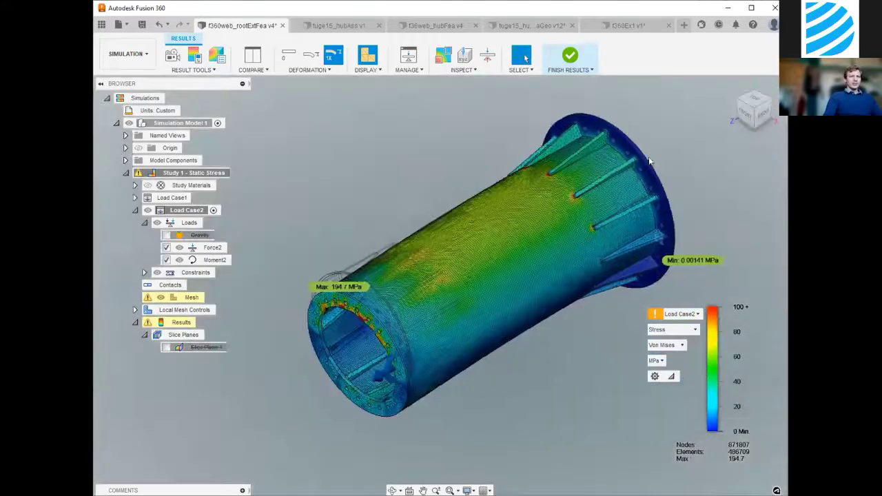
Step: Display the Load Case1 stress results with the legend maximum set to 100 MPa, then finish the results review
{"action": "left_click", "coordinate": [698, 315]}
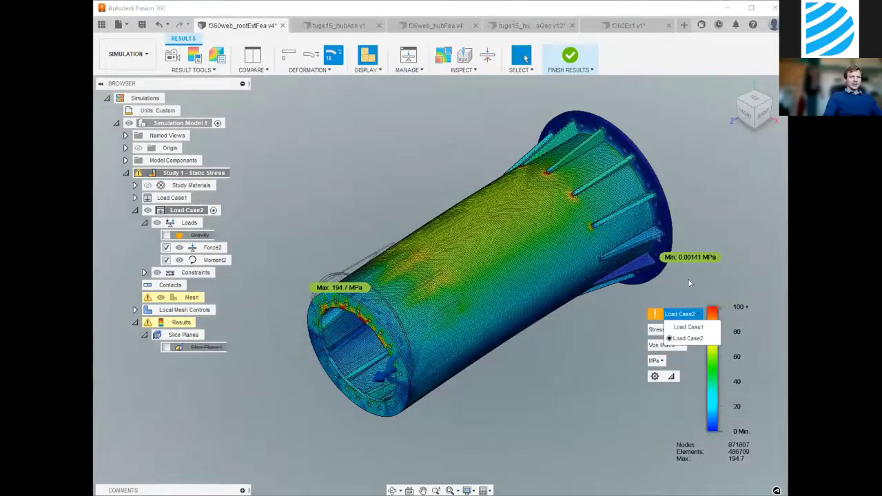
{"action": "left_click", "coordinate": [689, 328]}
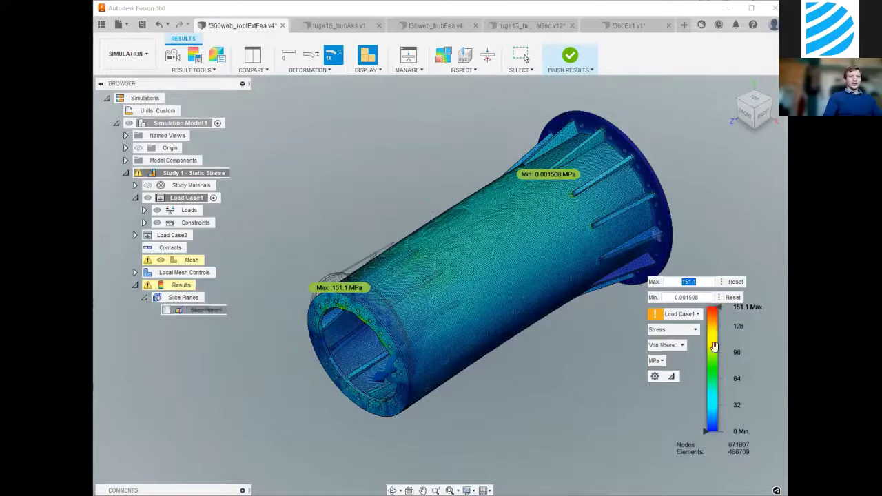
{"action": "left_click", "coordinate": [721, 322]}
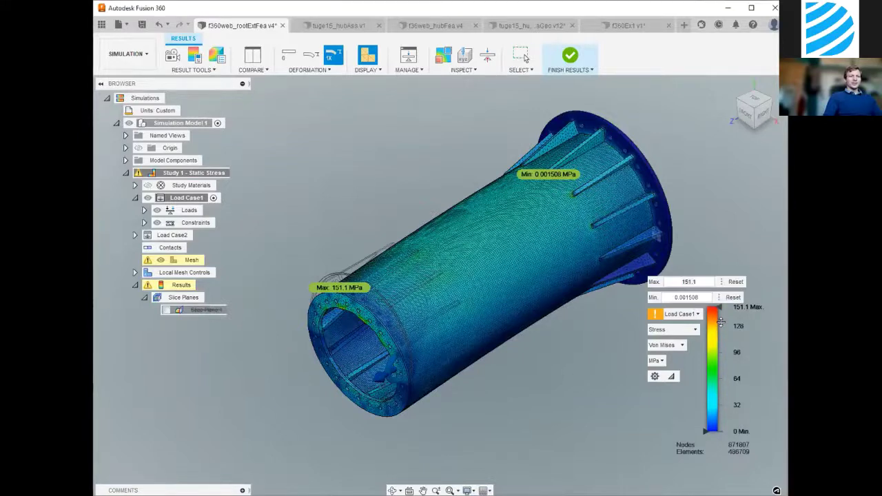
{"action": "type", "text": "100"}
{"action": "key", "text": "Return"}
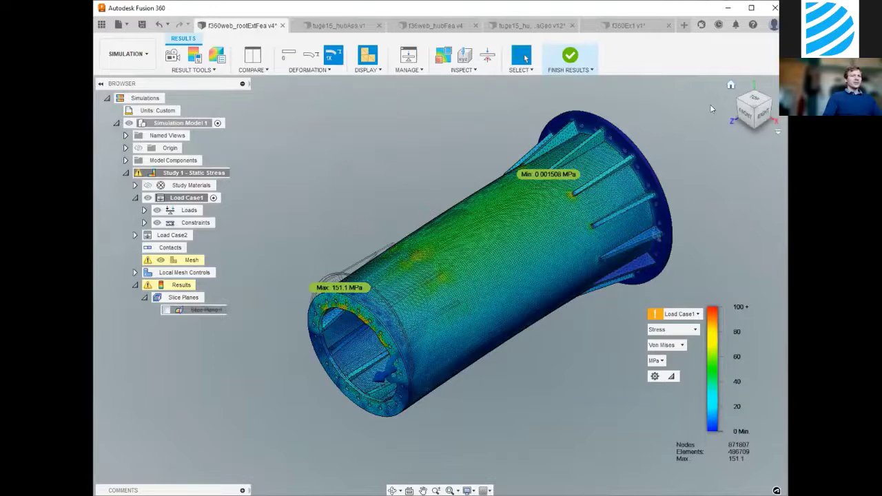
{"action": "left_click", "coordinate": [569, 55]}
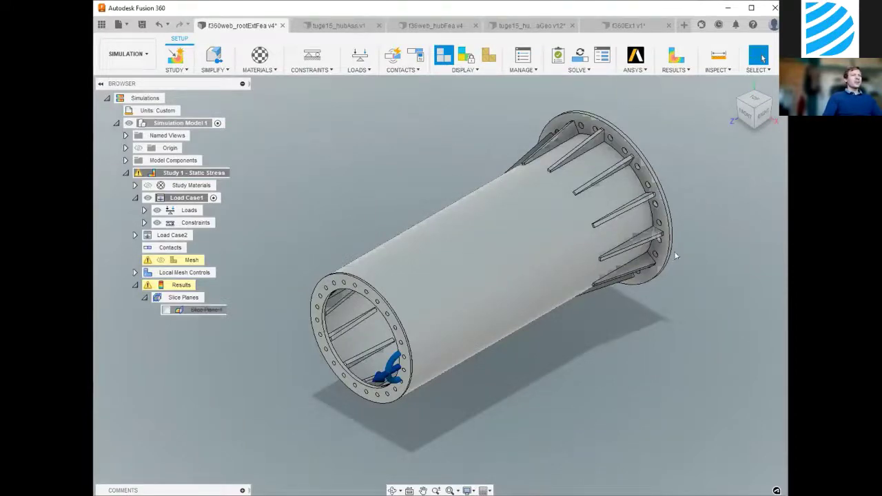
Step: Examine the bolt ring's outer edge on the tuge15_hubAss hub assembly, then view the simplified hub in f36web_hubFea
{"action": "left_click", "coordinate": [354, 28]}
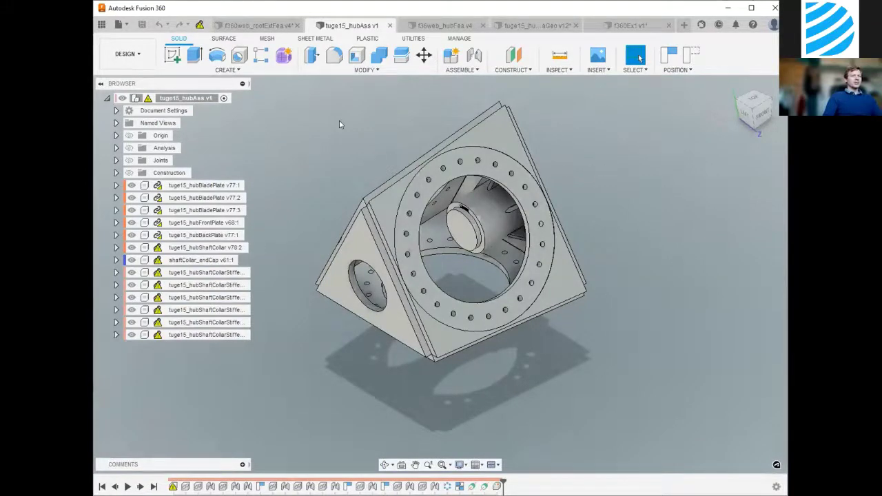
{"action": "scroll", "coordinate": [684, 230], "scroll_direction": "down", "scroll_amount": 1}
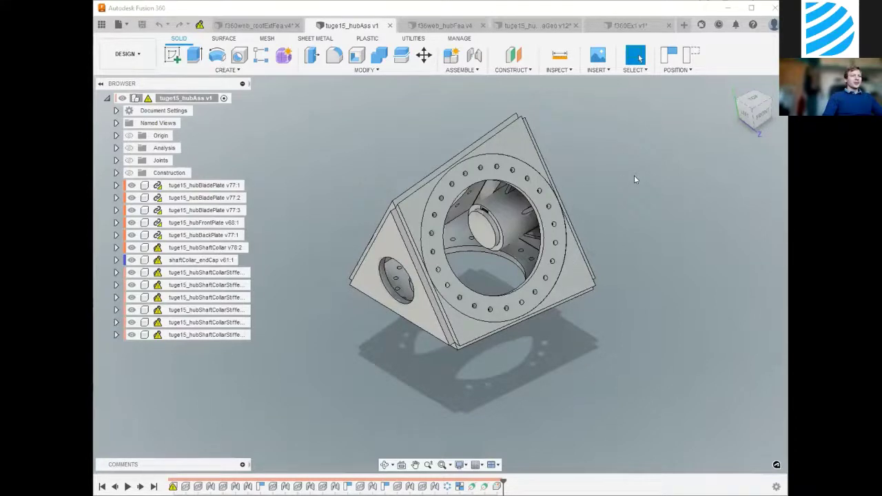
{"action": "scroll", "coordinate": [634, 175], "scroll_direction": "down", "scroll_amount": 1}
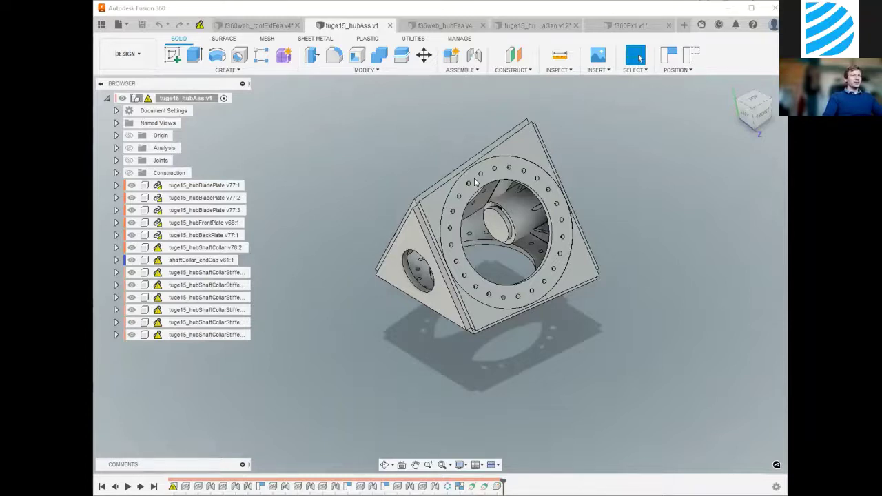
{"action": "scroll", "coordinate": [568, 130], "scroll_direction": "up", "scroll_amount": 2}
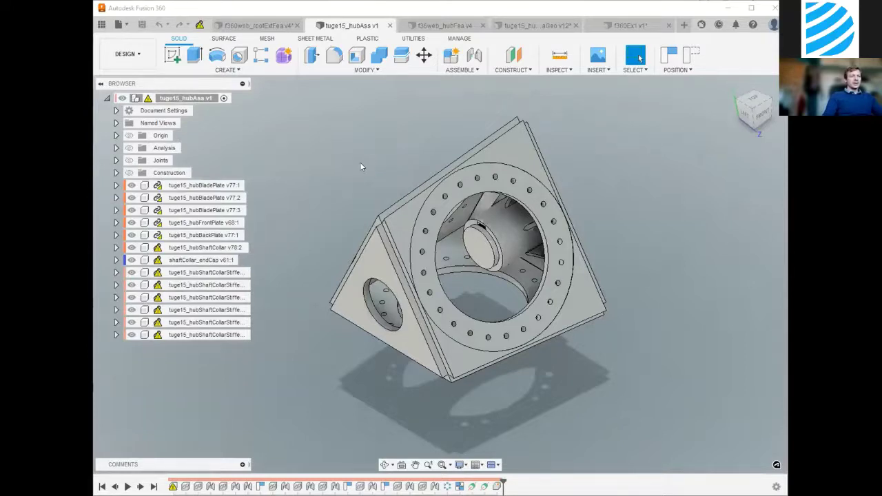
{"action": "scroll", "coordinate": [330, 193], "scroll_direction": "up", "scroll_amount": 2}
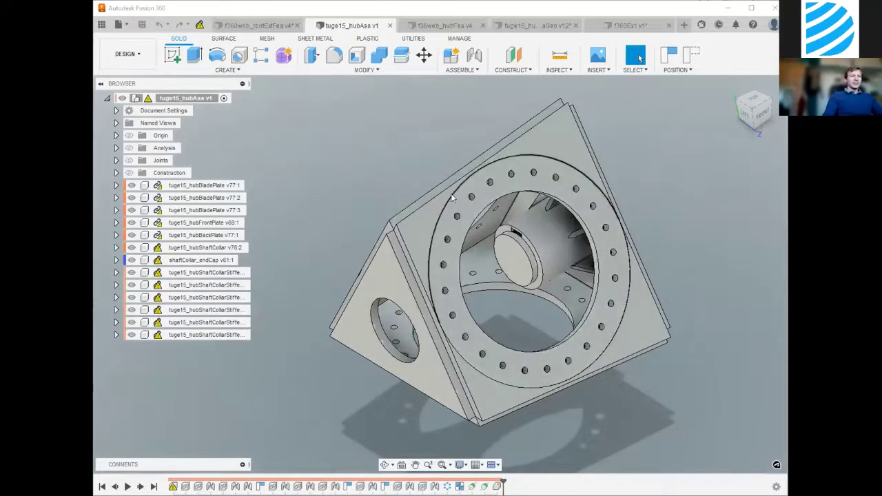
{"action": "scroll", "coordinate": [614, 352], "scroll_direction": "up", "scroll_amount": 6}
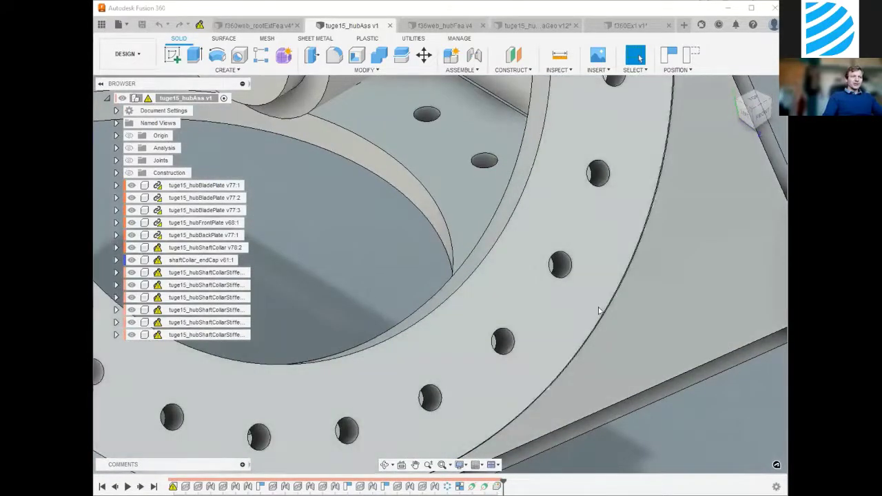
{"action": "scroll", "coordinate": [603, 309], "scroll_direction": "up", "scroll_amount": 10}
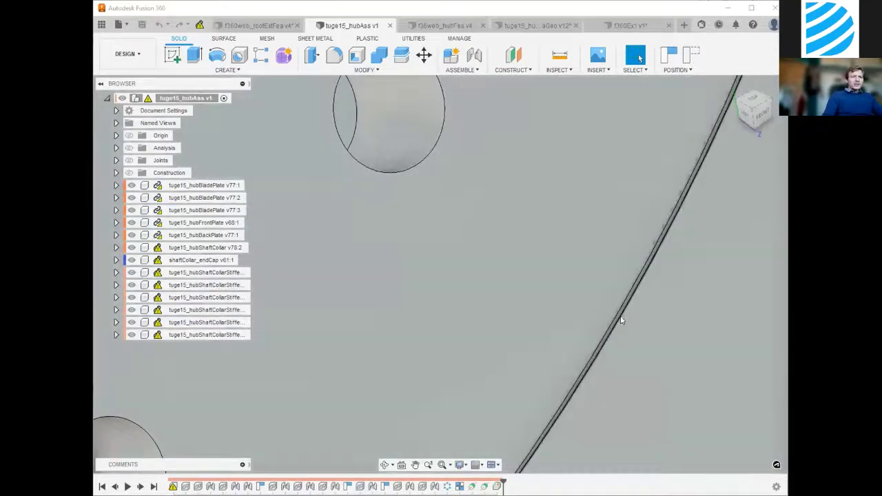
{"action": "scroll", "coordinate": [616, 319], "scroll_direction": "down", "scroll_amount": 10}
{"action": "scroll", "coordinate": [621, 317], "scroll_direction": "down", "scroll_amount": 10}
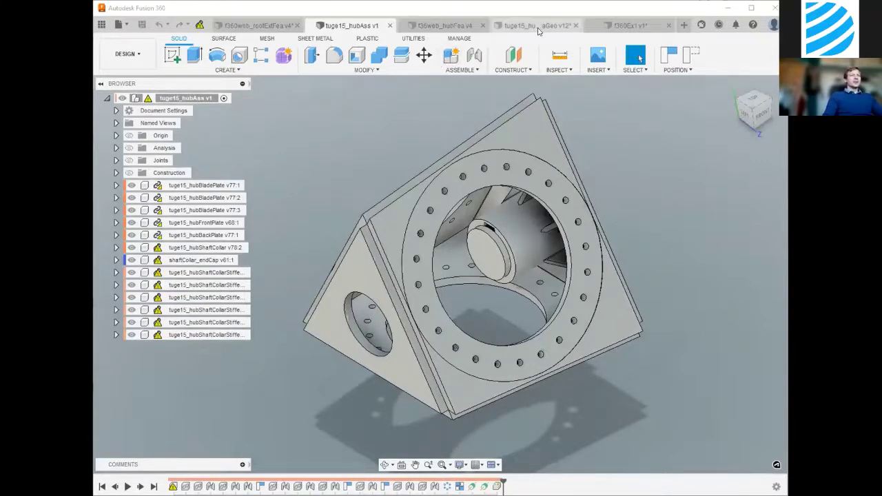
{"action": "left_click", "coordinate": [453, 27]}
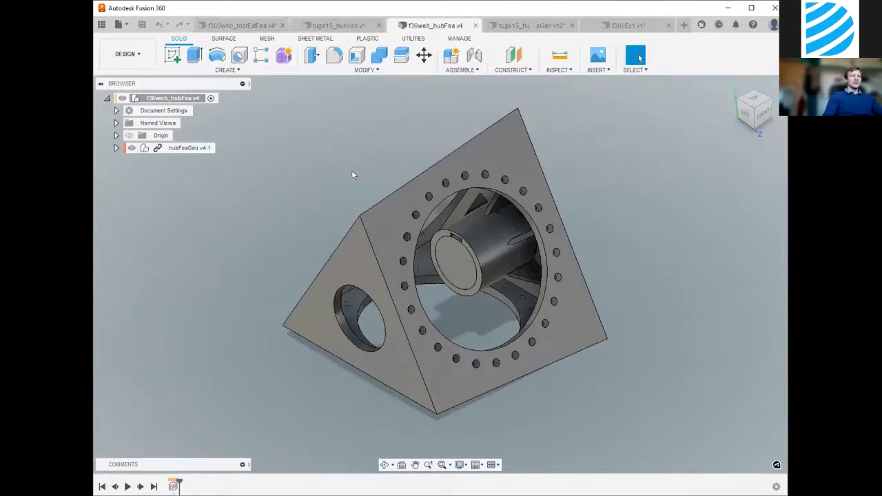
Step: In the tuge15_hubPlatesFeaGeo document, roll the design history forward to its last feature and hide all sketches
{"action": "left_click", "coordinate": [541, 25]}
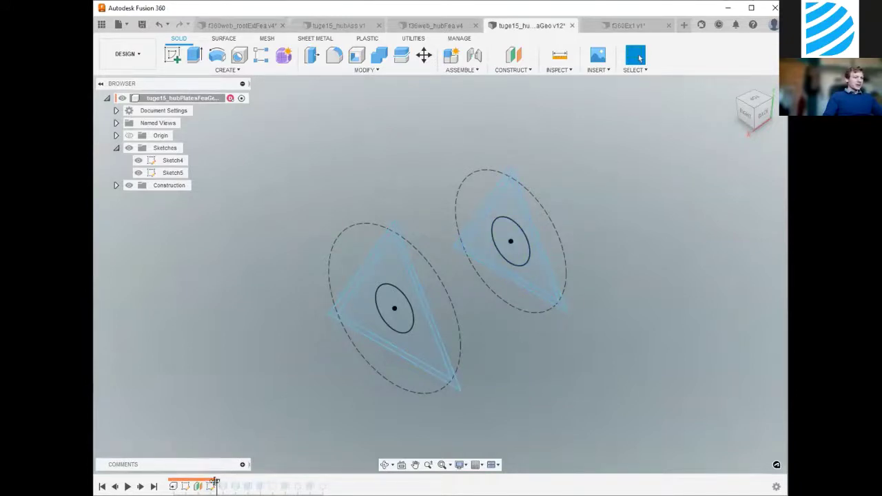
{"action": "left_click_drag", "start_coordinate": [226, 481], "coordinate": [279, 479]}
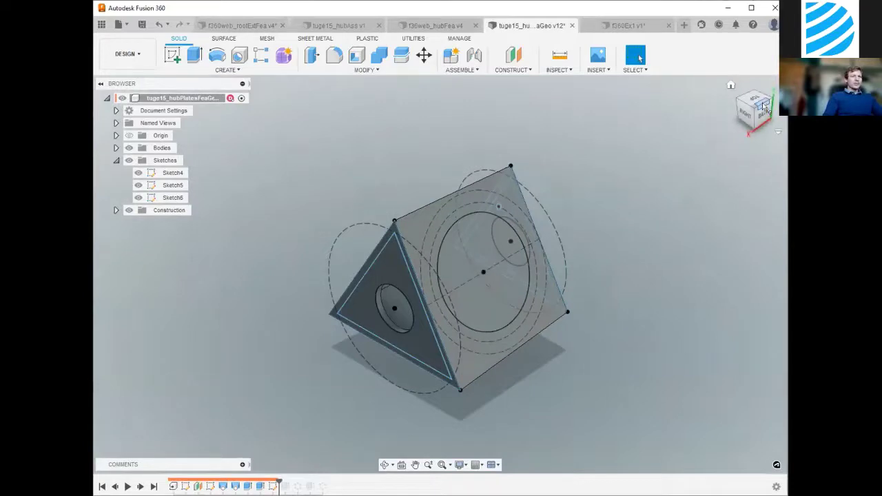
{"action": "left_click", "coordinate": [744, 124]}
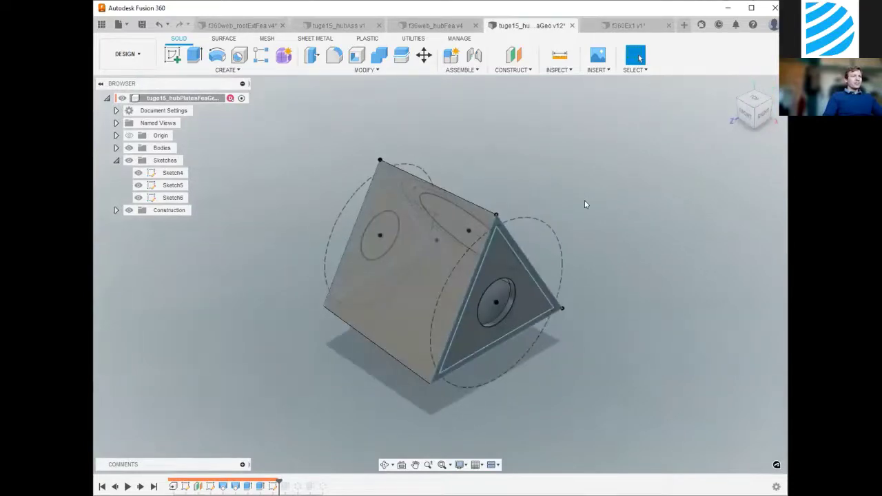
{"action": "left_click", "coordinate": [772, 102]}
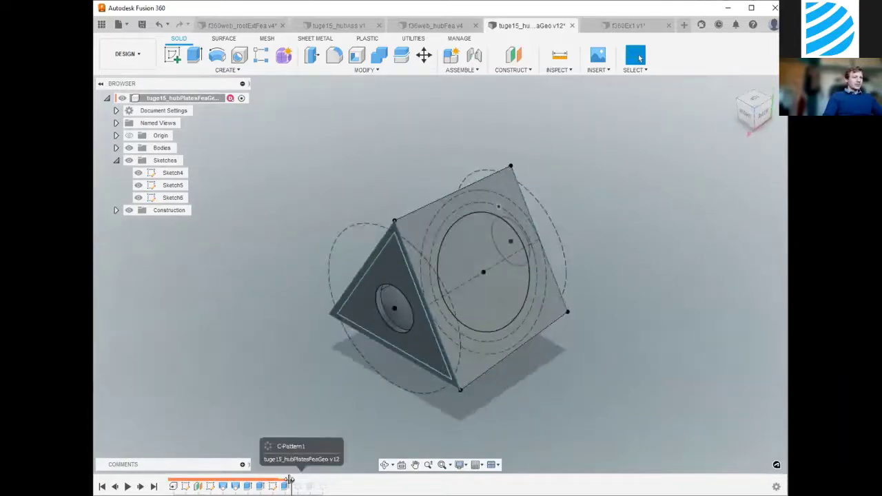
{"action": "left_click_drag", "start_coordinate": [280, 477], "coordinate": [329, 480]}
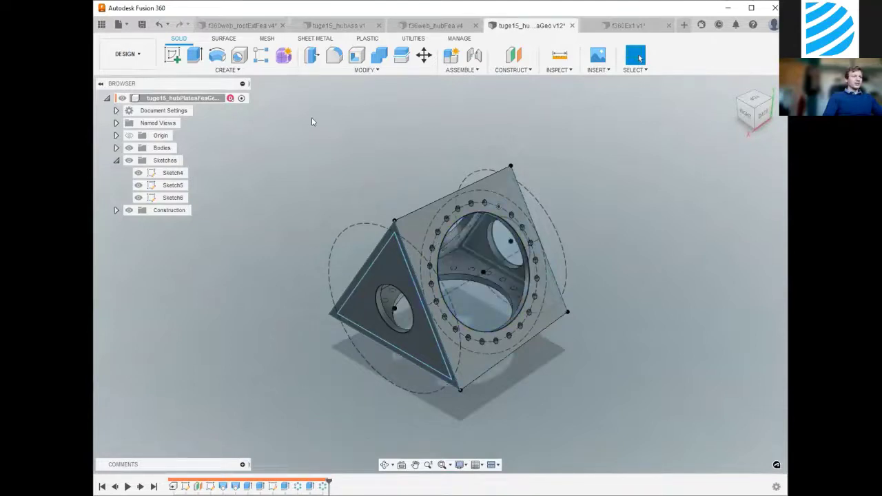
{"action": "left_click", "coordinate": [129, 159]}
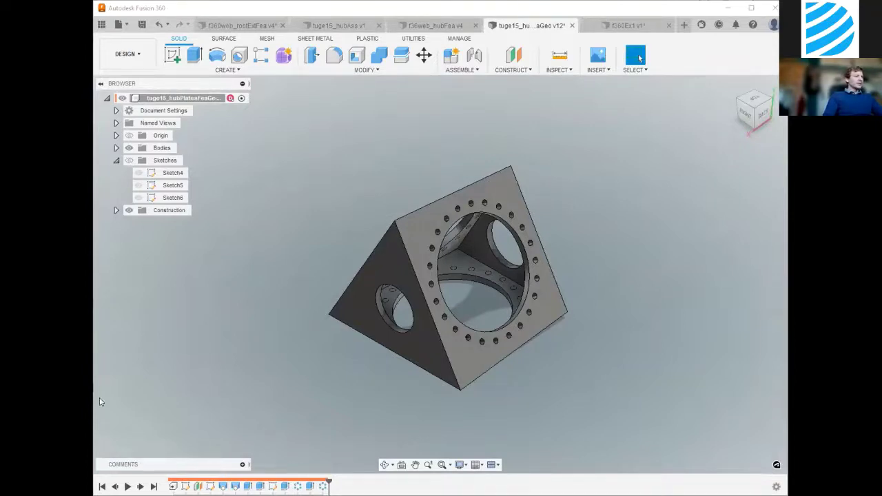
Step: Switch to the f36web_hubFea document, enter its Simulation workspace, and inspect the hub's bolted plate face
{"action": "left_click", "coordinate": [428, 28]}
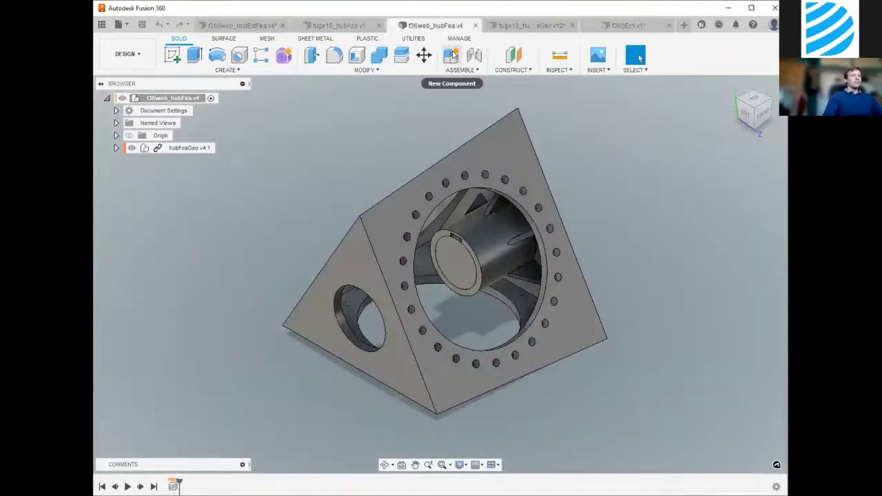
{"action": "left_click", "coordinate": [130, 56]}
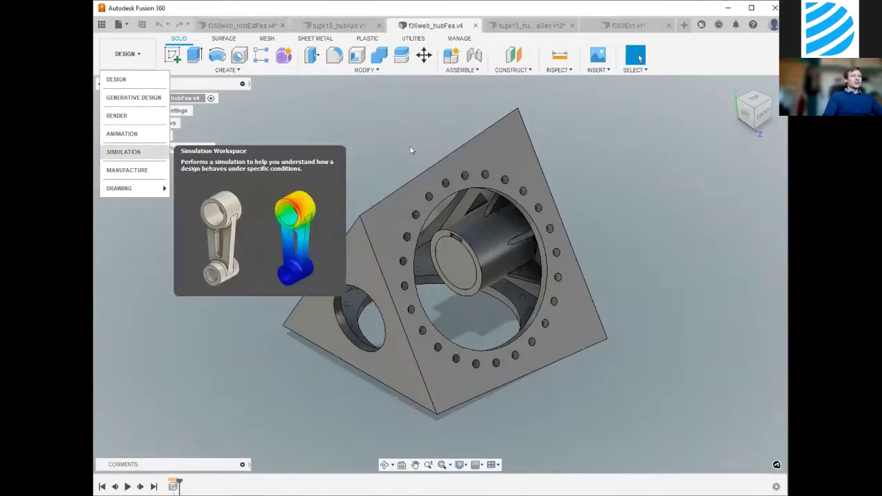
{"action": "left_click", "coordinate": [122, 152]}
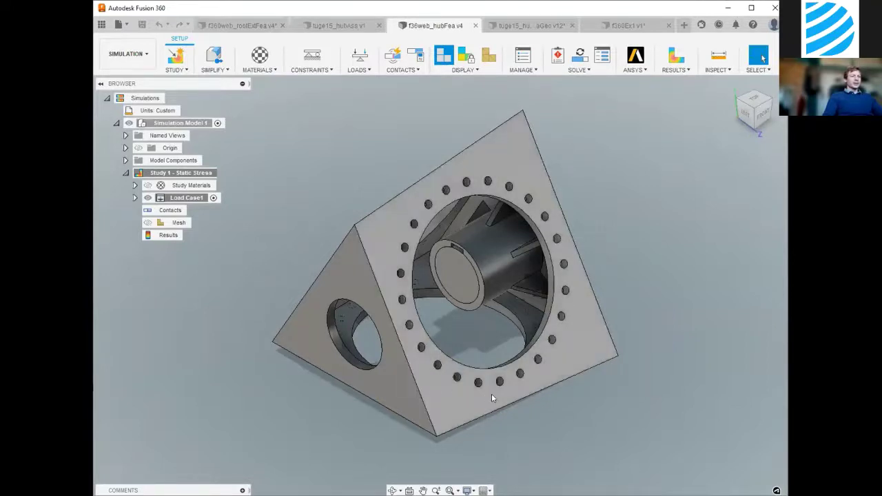
{"action": "left_click", "coordinate": [597, 342]}
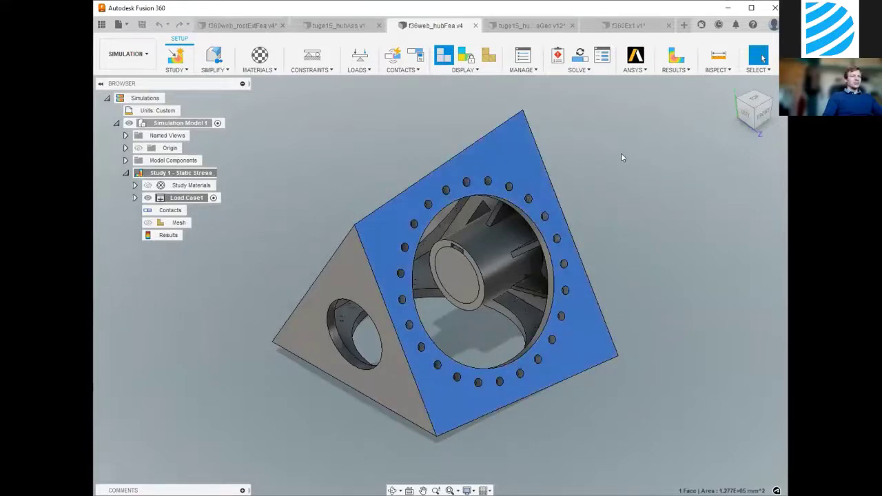
{"action": "left_click", "coordinate": [617, 177]}
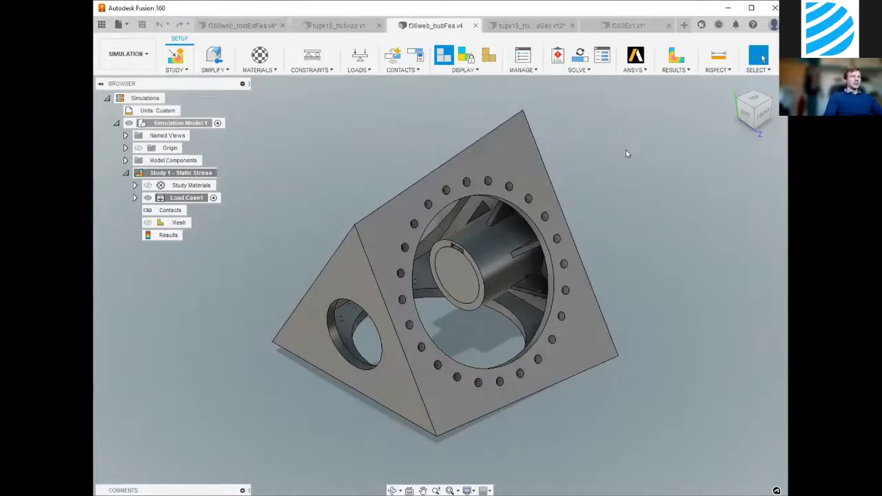
Step: In the simplified simulation model, sketch a circle on the hub's triangular end face, centred on the origin and enclosing the whole triangle
{"action": "left_click", "coordinate": [216, 56]}
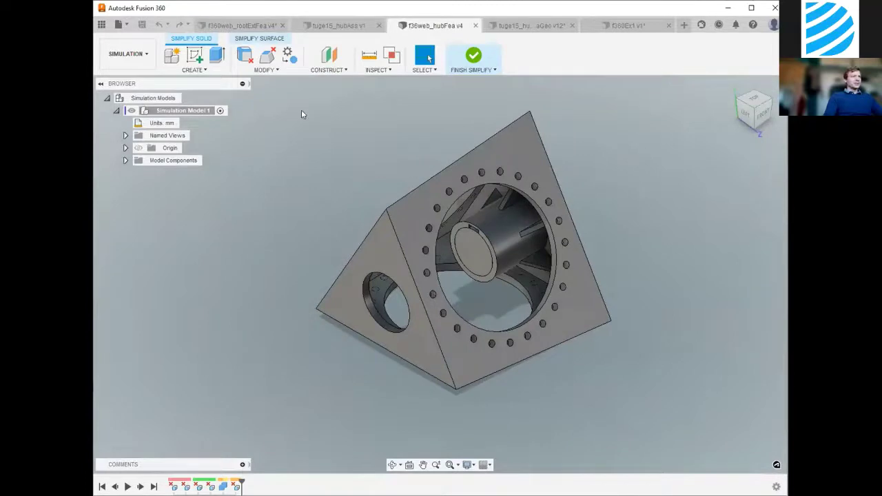
{"action": "left_click", "coordinate": [195, 55]}
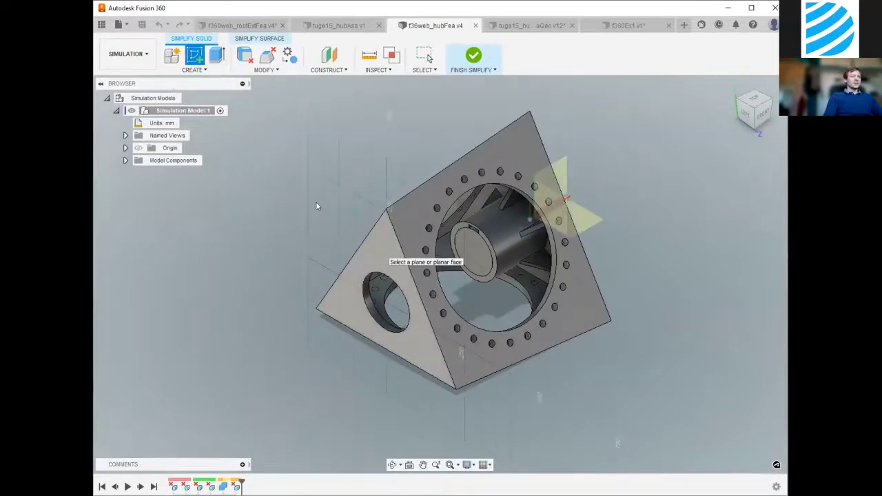
{"action": "left_click", "coordinate": [380, 252]}
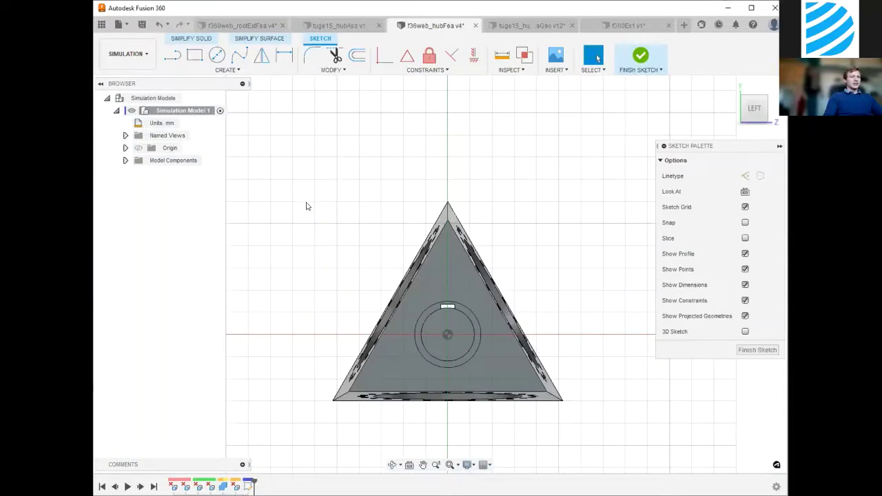
{"action": "left_click", "coordinate": [217, 54]}
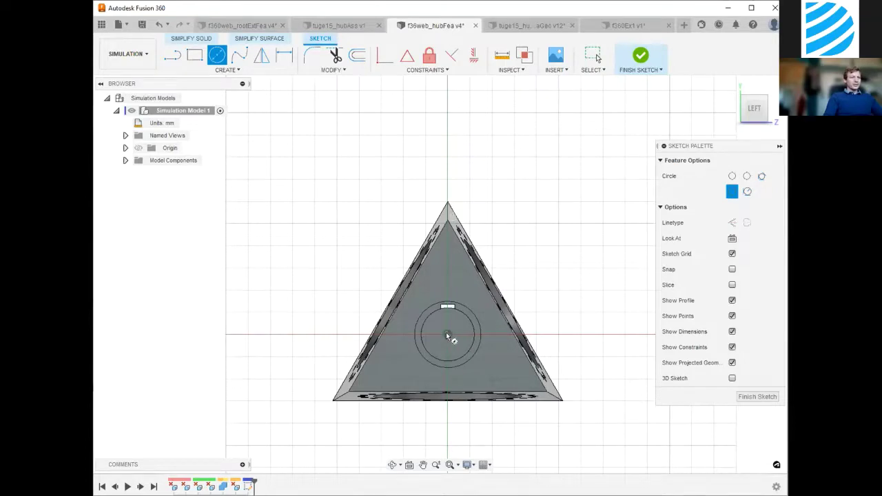
{"action": "left_click", "coordinate": [591, 407]}
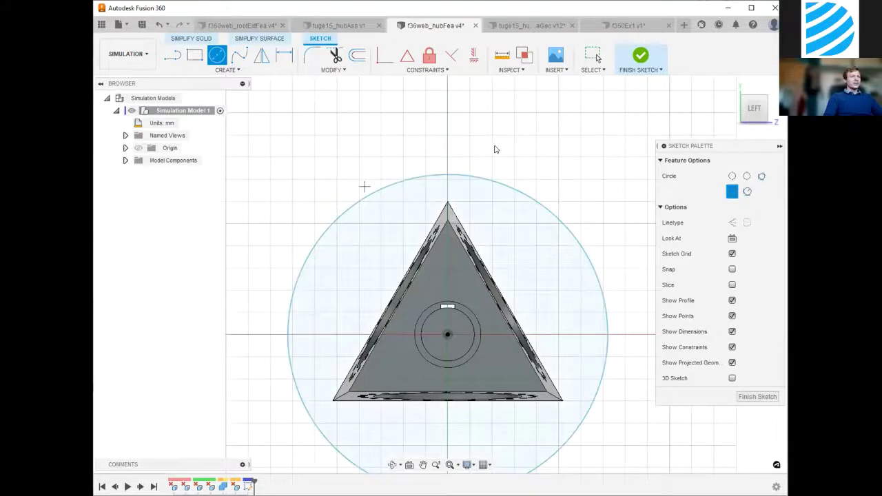
{"action": "key", "text": "Escape"}
Step: Project the triangular end face's outline and its round opening into the sketch
{"action": "left_click", "coordinate": [232, 71]}
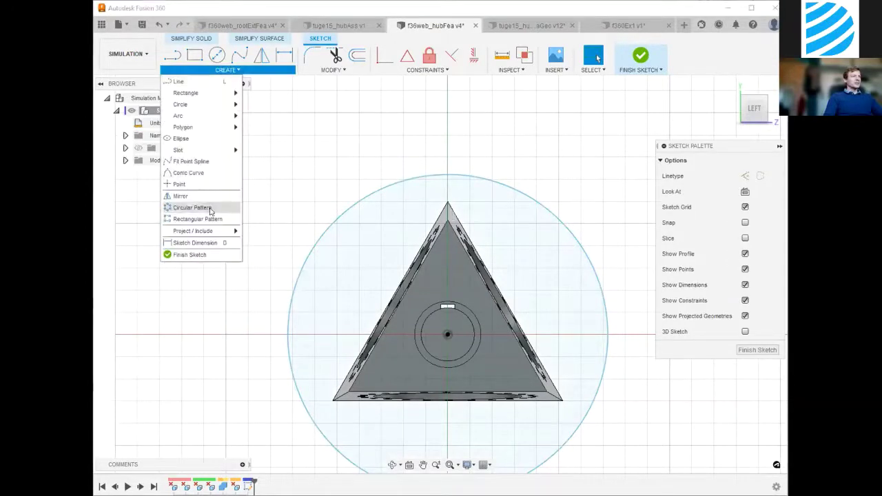
{"action": "mouse_move", "coordinate": [233, 230]}
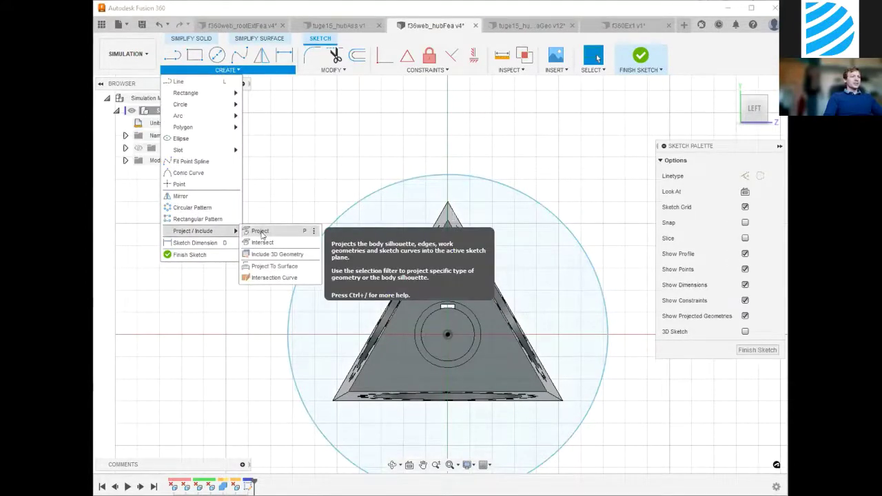
{"action": "left_click", "coordinate": [582, 122]}
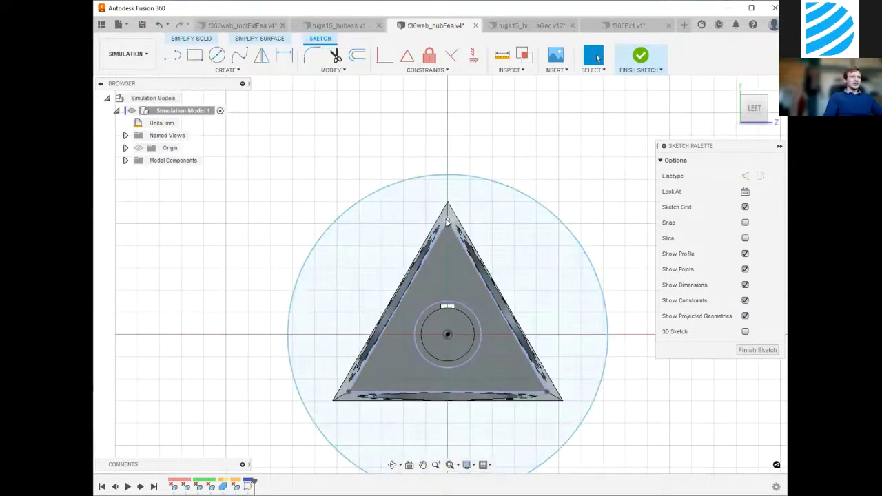
Step: Draw two lines joining the sketch centre to the triangle's two lower projected corners
{"action": "left_click", "coordinate": [173, 58]}
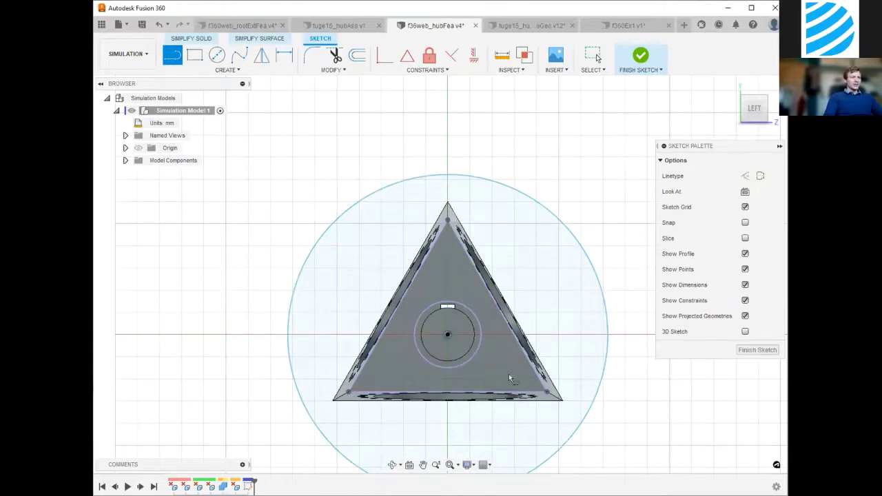
{"action": "left_click", "coordinate": [448, 335]}
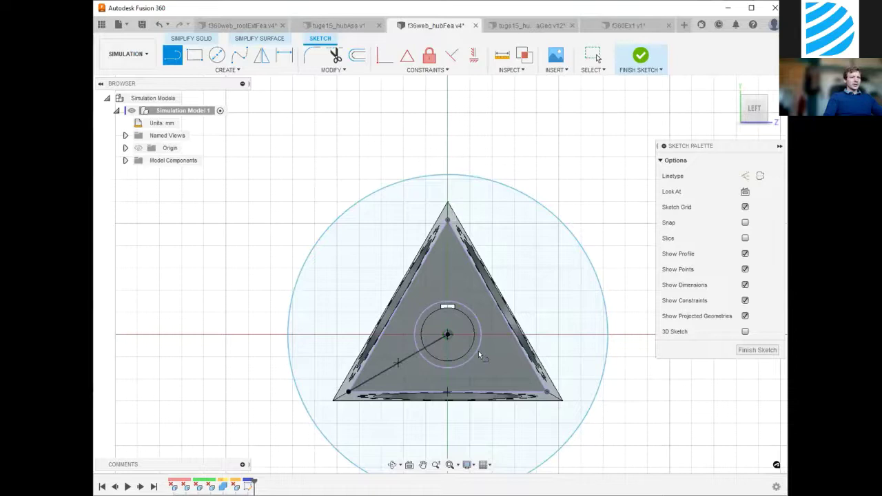
{"action": "left_click", "coordinate": [547, 392]}
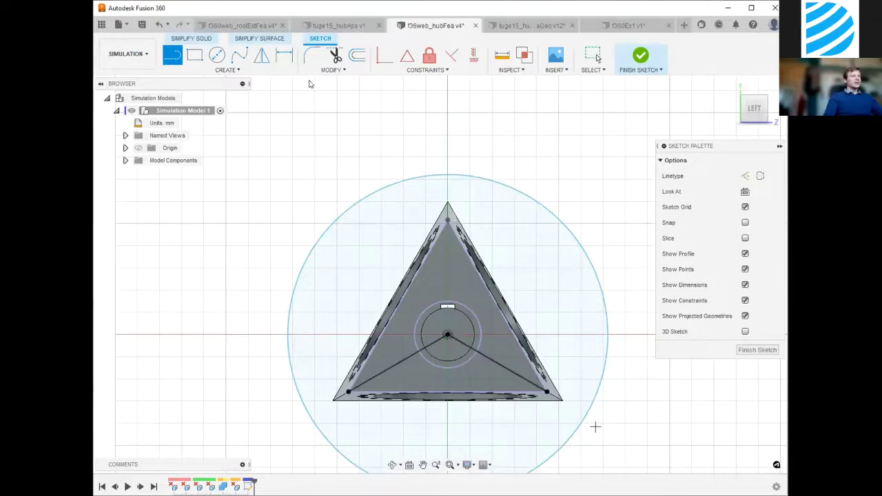
{"action": "key", "text": "Escape"}
Step: Extend both corner lines outward to the enclosing circle and finish the sketch
{"action": "left_click", "coordinate": [331, 70]}
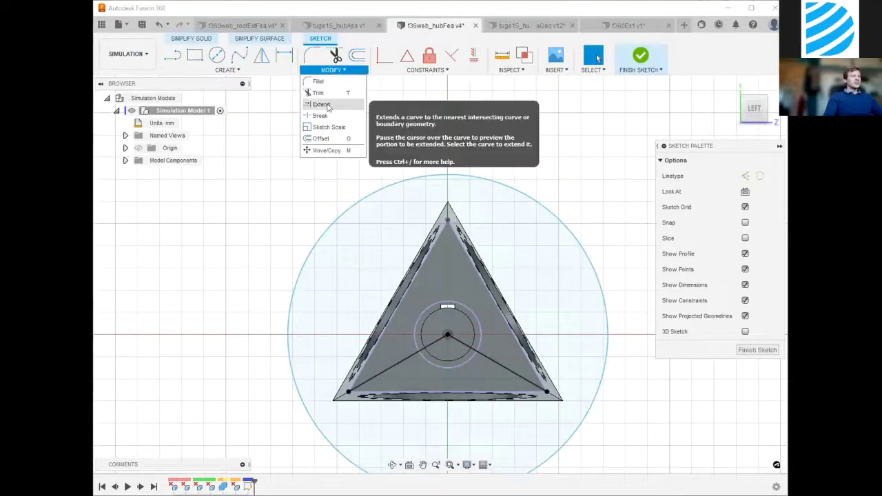
{"action": "left_click", "coordinate": [328, 104]}
{"action": "left_click", "coordinate": [393, 365]}
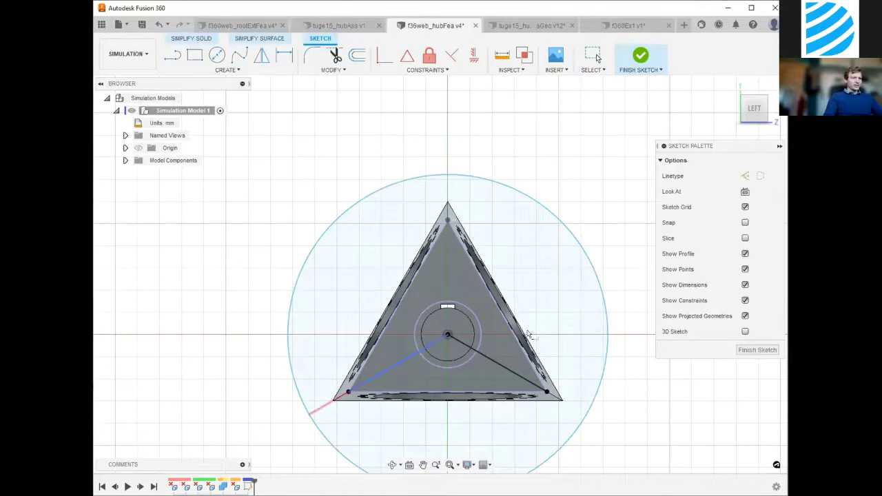
{"action": "left_click", "coordinate": [514, 374]}
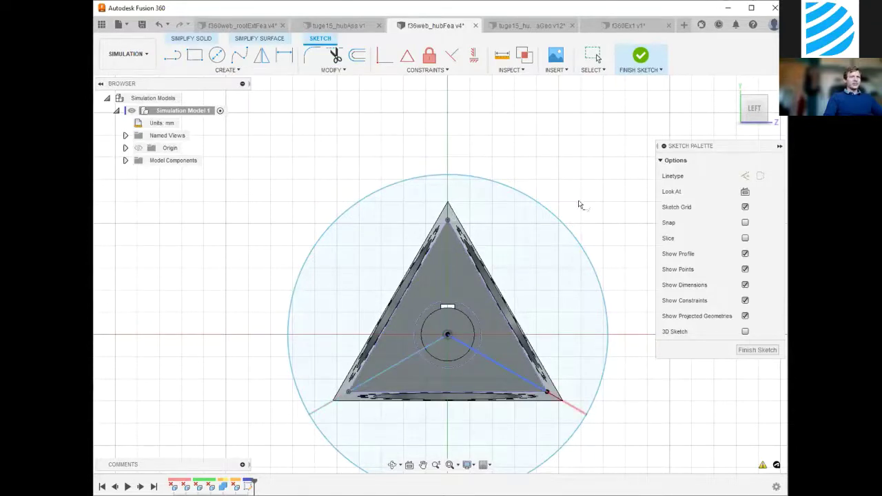
{"action": "left_click", "coordinate": [638, 58]}
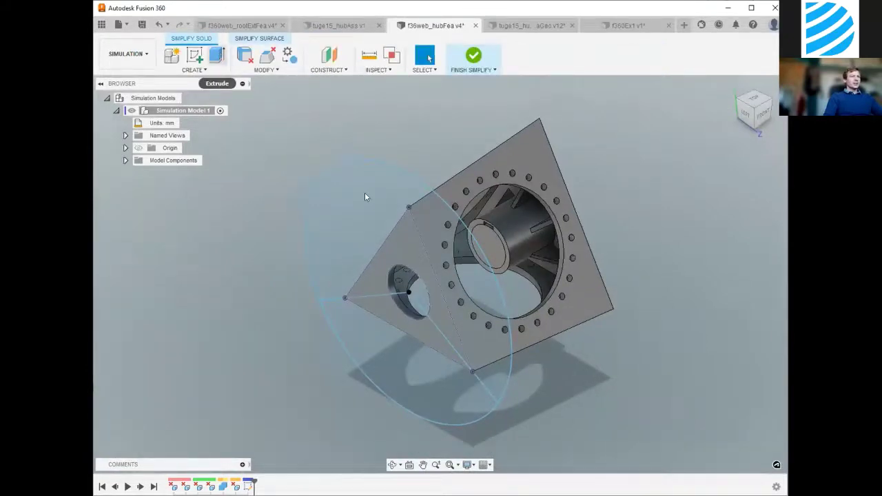
Step: Extrude the three profiles above the corner lines by -650 mm as a cut, leaving only the lower third of the hub
{"action": "key", "text": "e"}
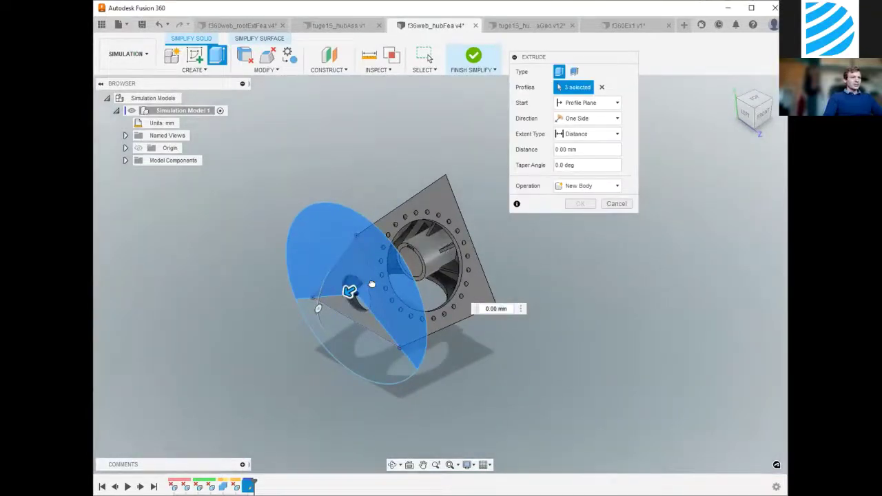
{"action": "left_click_drag", "start_coordinate": [372, 284], "coordinate": [474, 226]}
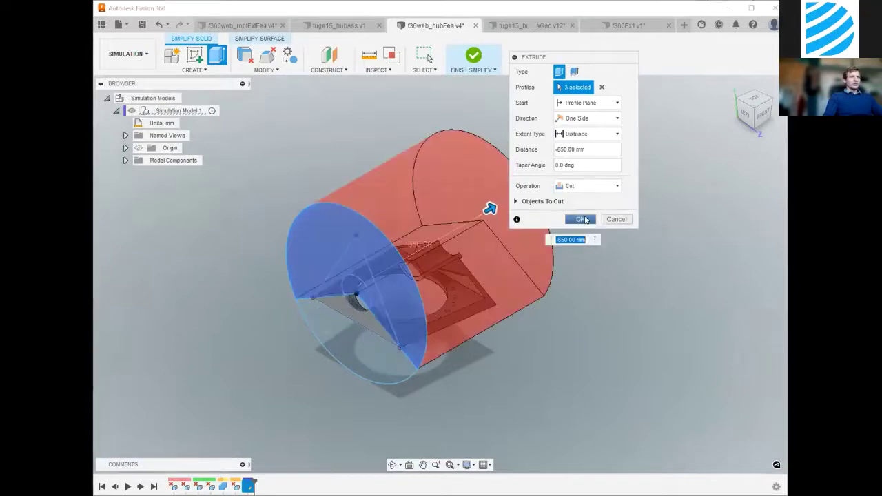
{"action": "left_click", "coordinate": [583, 219]}
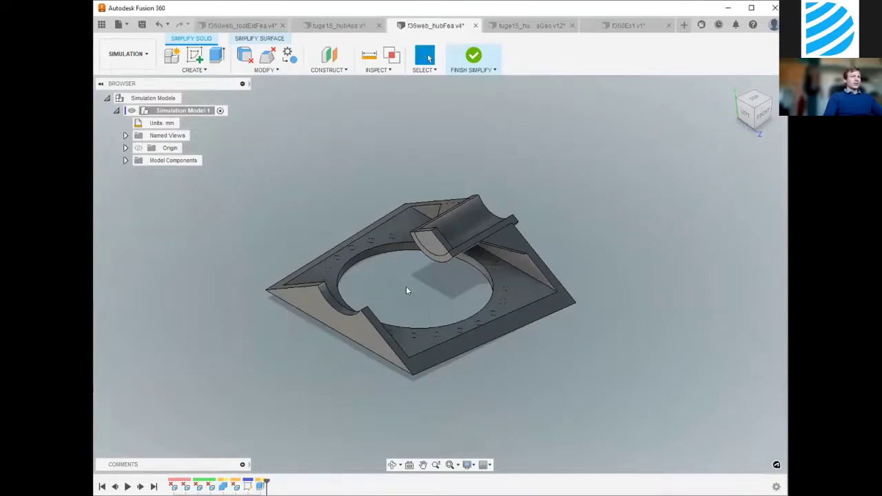
{"action": "scroll", "coordinate": [406, 290], "scroll_direction": "up", "scroll_amount": 1}
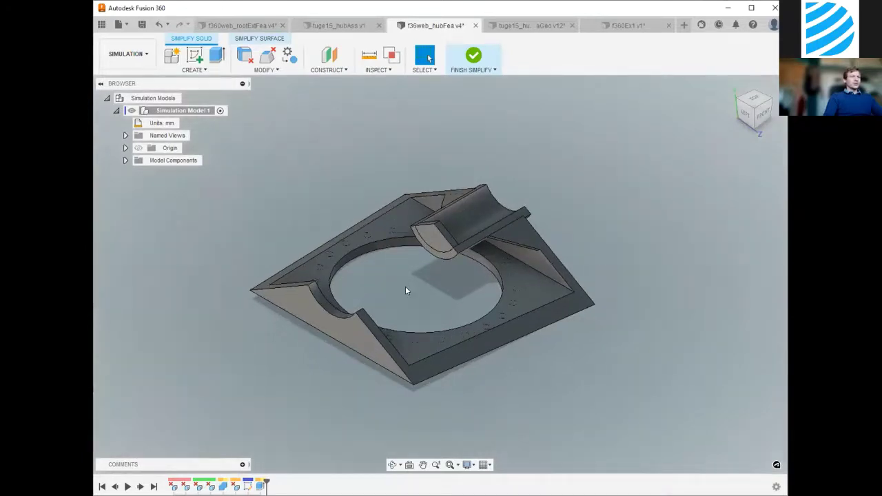
{"action": "scroll", "coordinate": [493, 422], "scroll_direction": "down", "scroll_amount": 2}
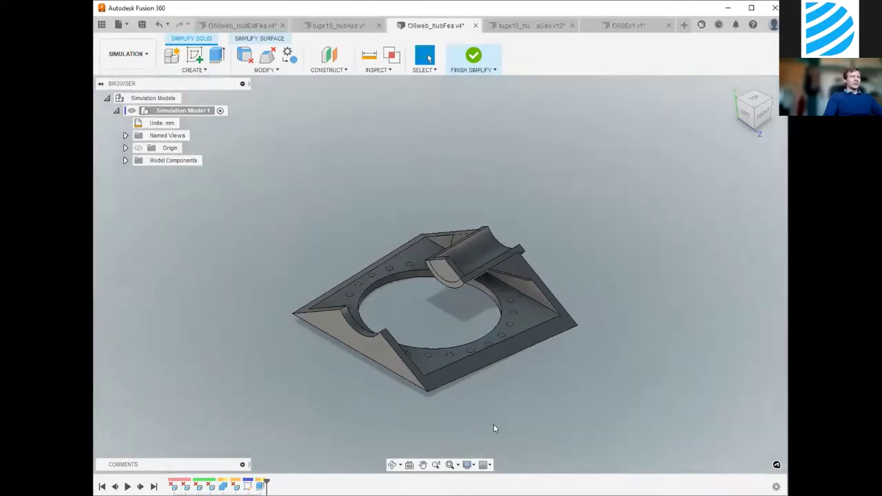
Step: Sketch a 450 mm diameter circle around the bolt holes on the bottom plate's outer face, concentric with the large opening
{"action": "left_click", "coordinate": [757, 129]}
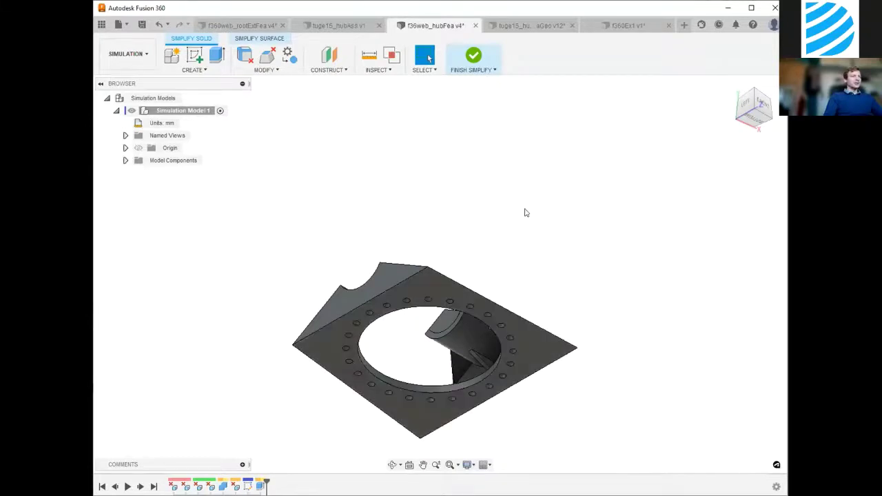
{"action": "left_click", "coordinate": [195, 55]}
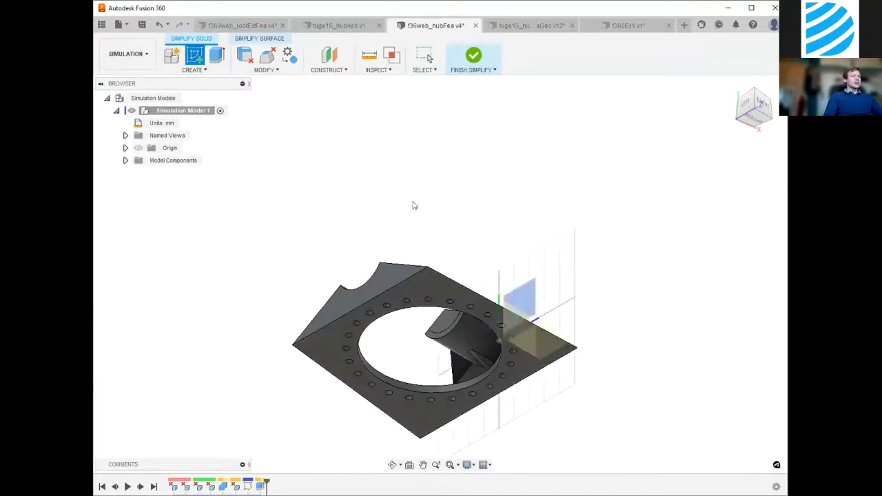
{"action": "left_click", "coordinate": [433, 280]}
{"action": "key", "text": "c"}
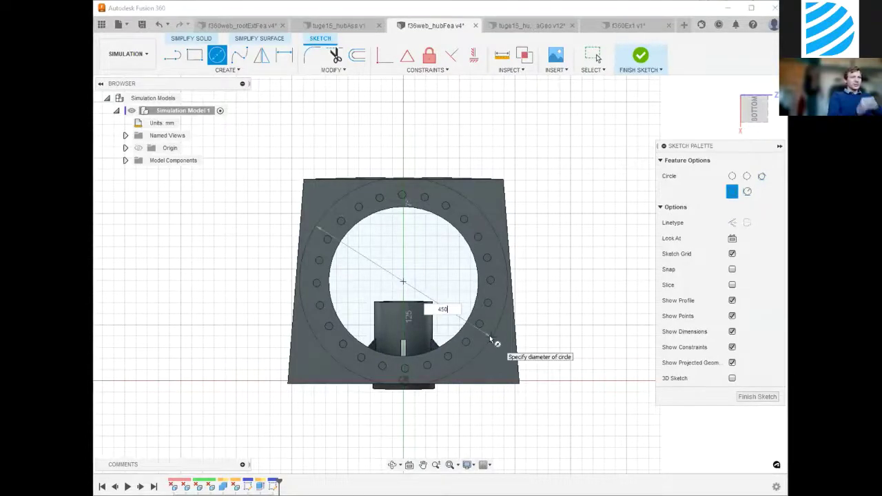
{"action": "key", "text": "Return"}
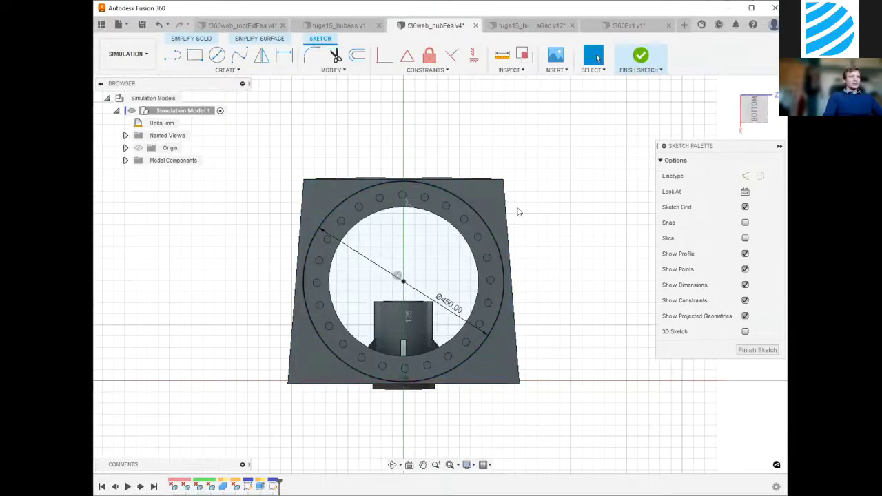
{"action": "left_click", "coordinate": [641, 56]}
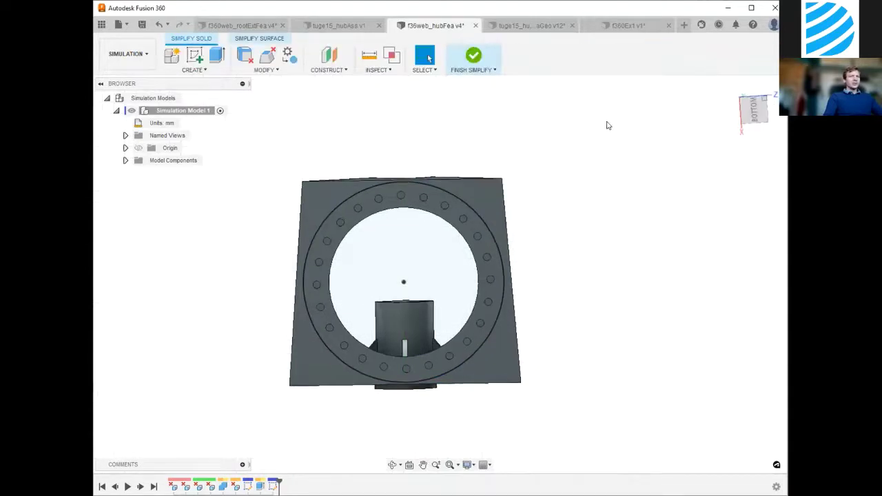
Step: Split the bottom plate's outer face using the sketched circle around the bolt holes as the splitting tool
{"action": "left_click", "coordinate": [287, 76]}
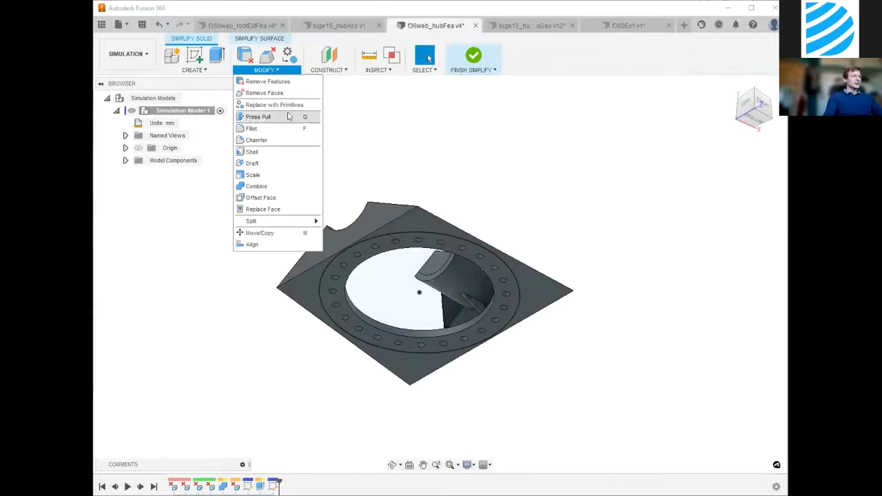
{"action": "mouse_move", "coordinate": [282, 221]}
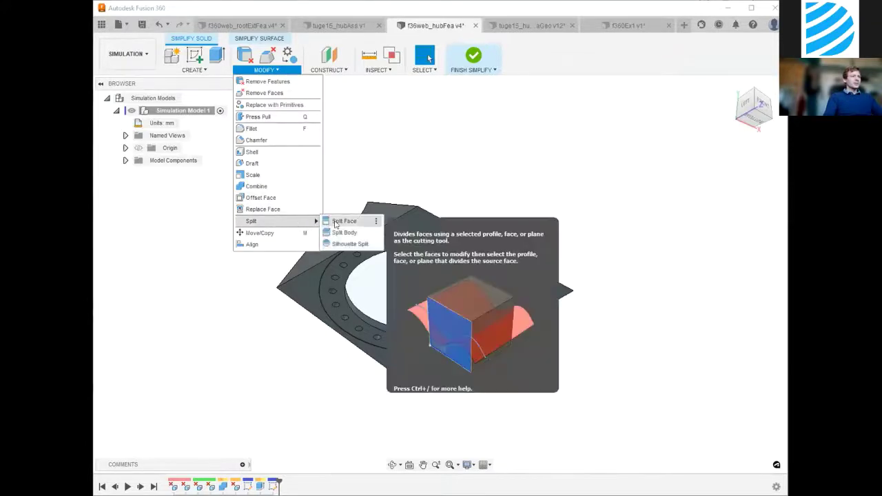
{"action": "left_click", "coordinate": [338, 223]}
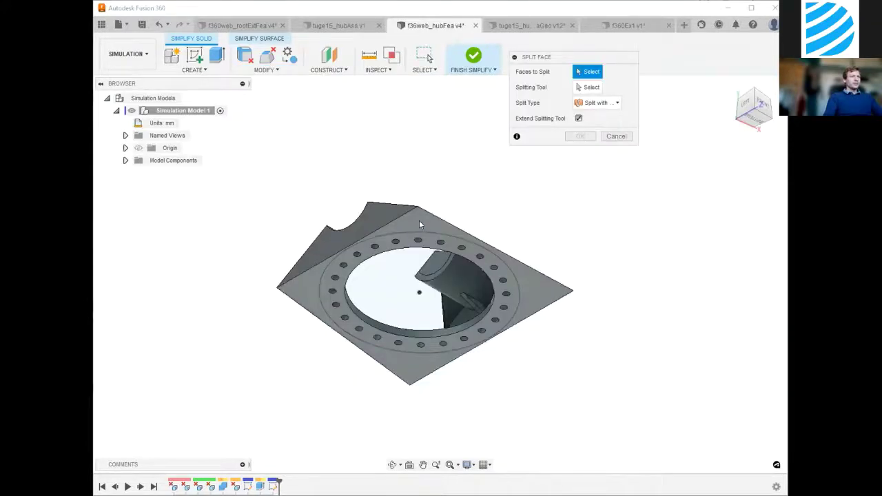
{"action": "left_click", "coordinate": [420, 224]}
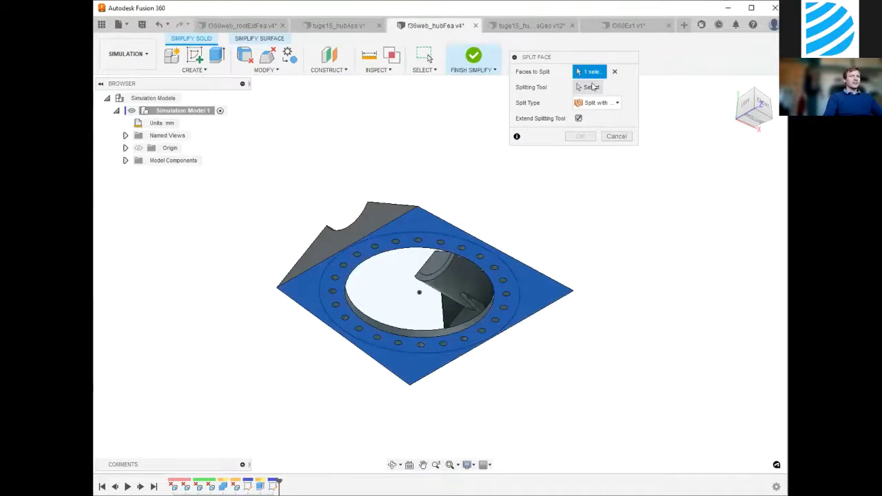
{"action": "left_click", "coordinate": [517, 309]}
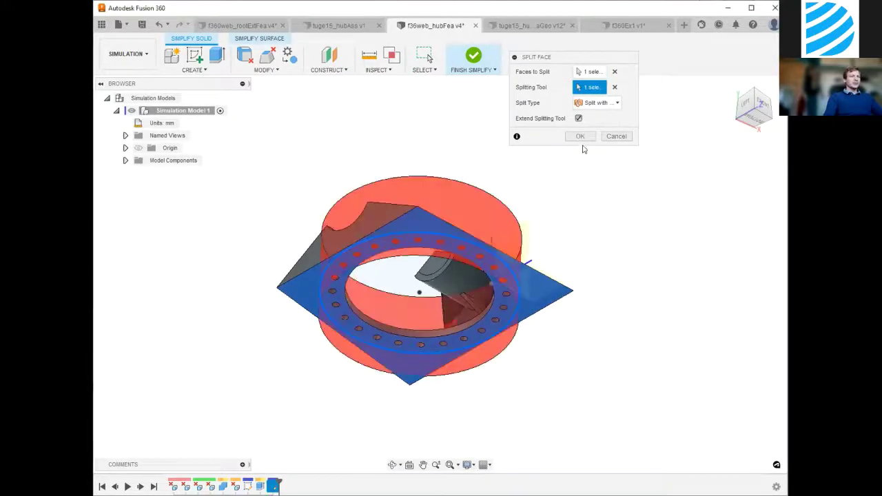
{"action": "left_click", "coordinate": [581, 136]}
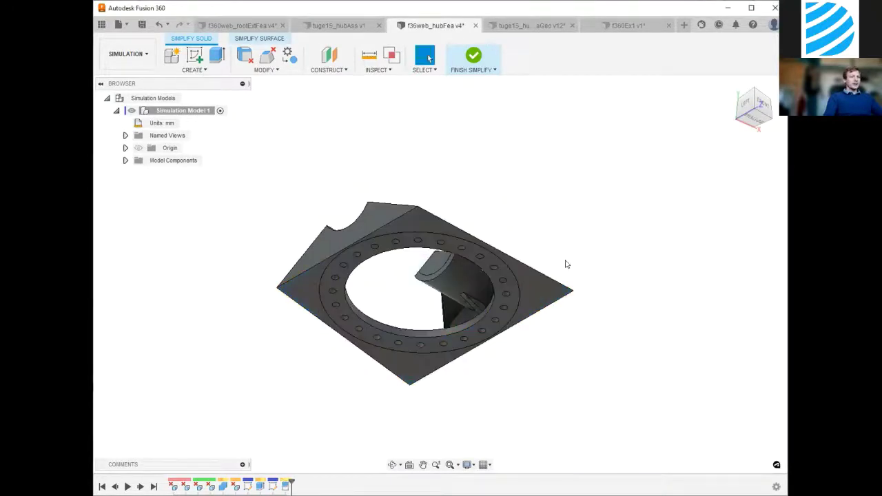
Step: Check the separated bolt-ring face on the bottom plate and finish simplifying the model
{"action": "scroll", "coordinate": [565, 263], "scroll_direction": "up", "scroll_amount": 3}
{"action": "left_click", "coordinate": [732, 122]}
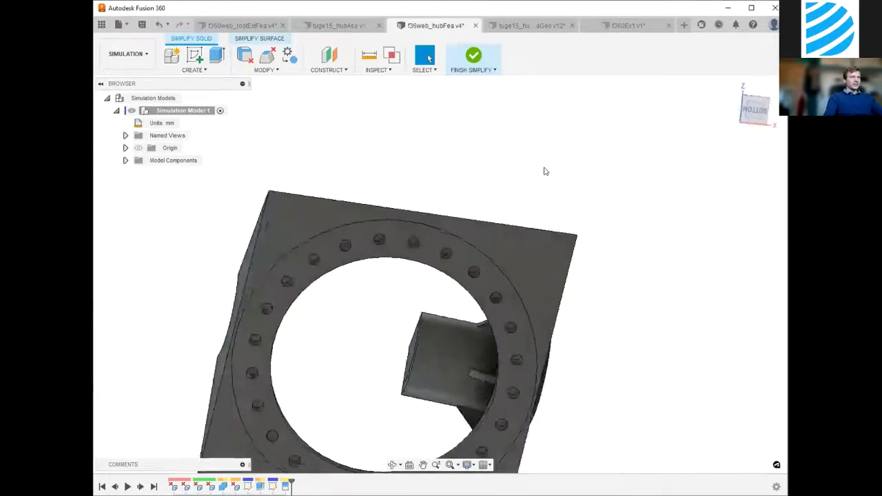
{"action": "left_click", "coordinate": [508, 211]}
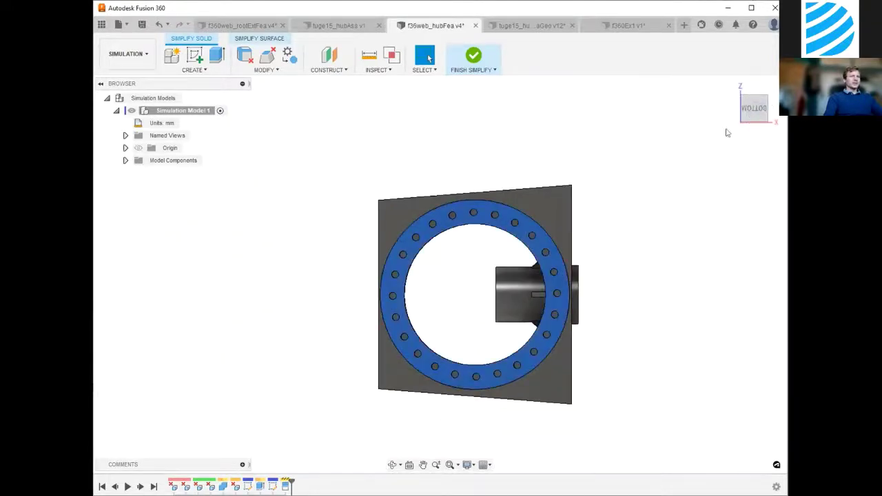
{"action": "left_click", "coordinate": [641, 161]}
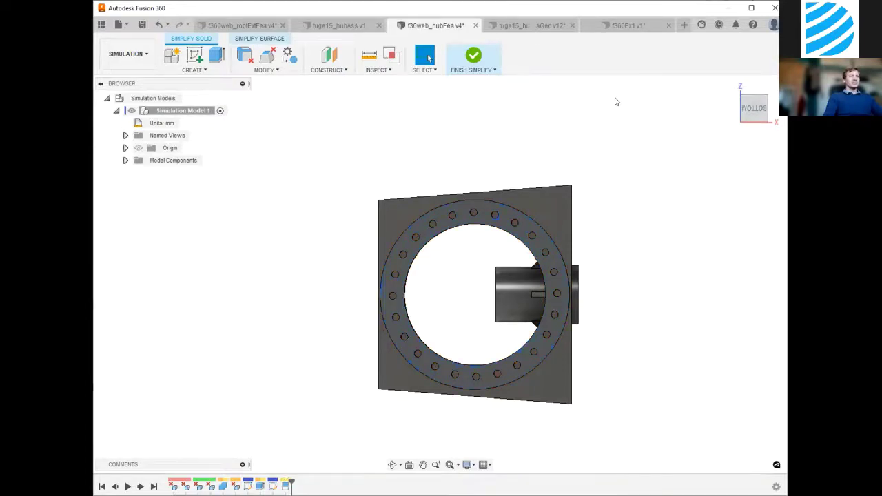
{"action": "left_click", "coordinate": [473, 56]}
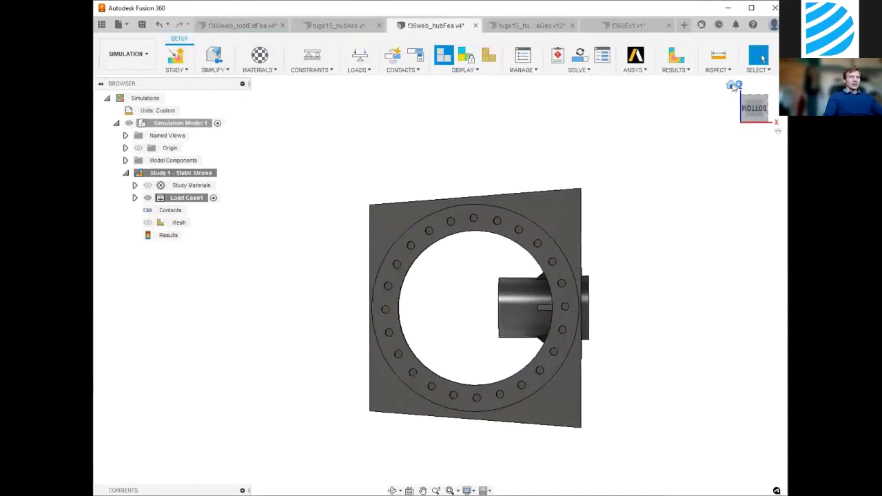
{"action": "left_click", "coordinate": [734, 86]}
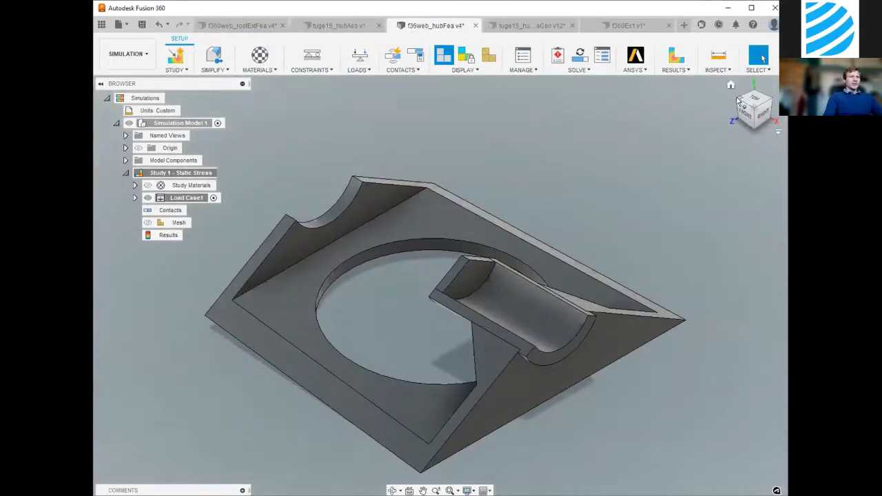
{"action": "left_click", "coordinate": [738, 101]}
{"action": "scroll", "coordinate": [514, 157], "scroll_direction": "down", "scroll_amount": 3}
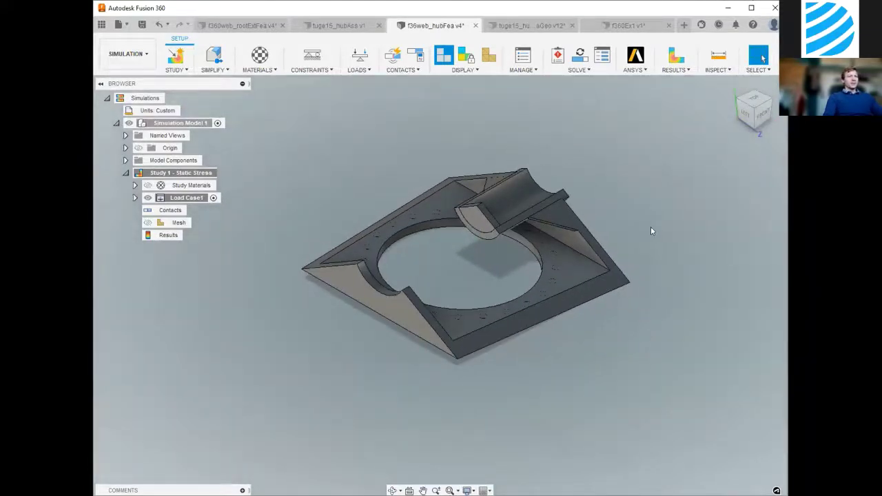
Step: Apply a Fixed constraint in Ux, Uy and Uz to the half tube's inner cylindrical surface and its inner end face
{"action": "left_click", "coordinate": [312, 57]}
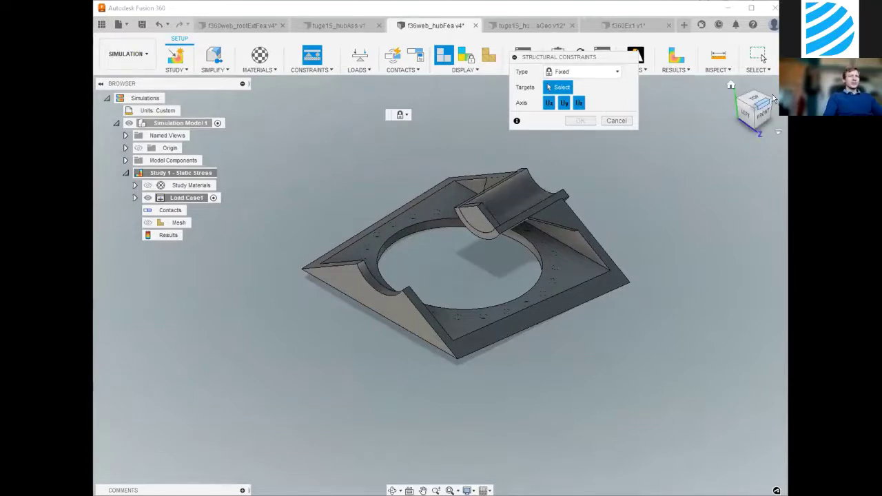
{"action": "middle_click_drag", "start_coordinate": [619, 177], "coordinate": [505, 281], "text": "shift"}
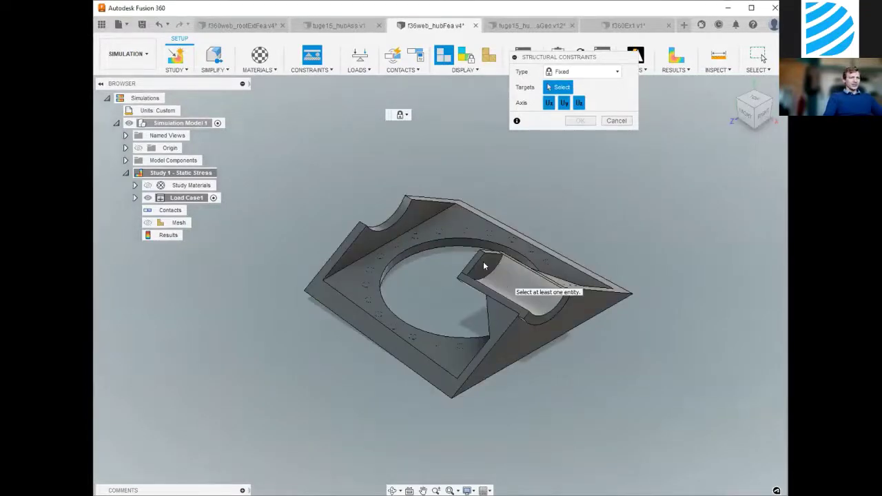
{"action": "double_click", "coordinate": [488, 274]}
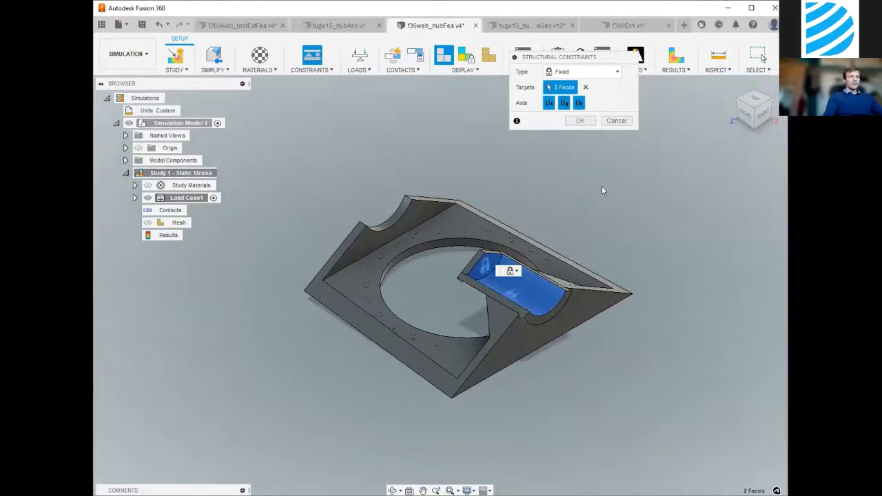
{"action": "left_click", "coordinate": [588, 122]}
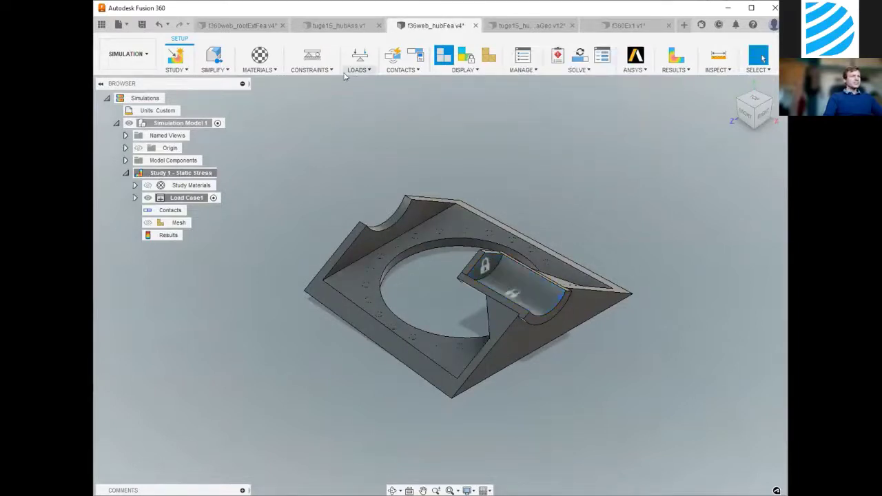
Step: Apply a Frictionless constraint to the six cut faces along both sector planes, on the outer hub body and the half tube
{"action": "left_click", "coordinate": [310, 71]}
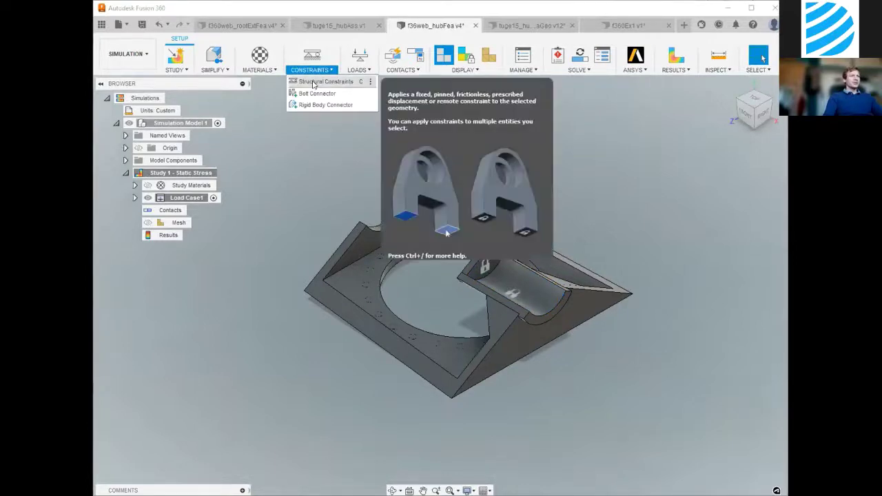
{"action": "left_click", "coordinate": [578, 74]}
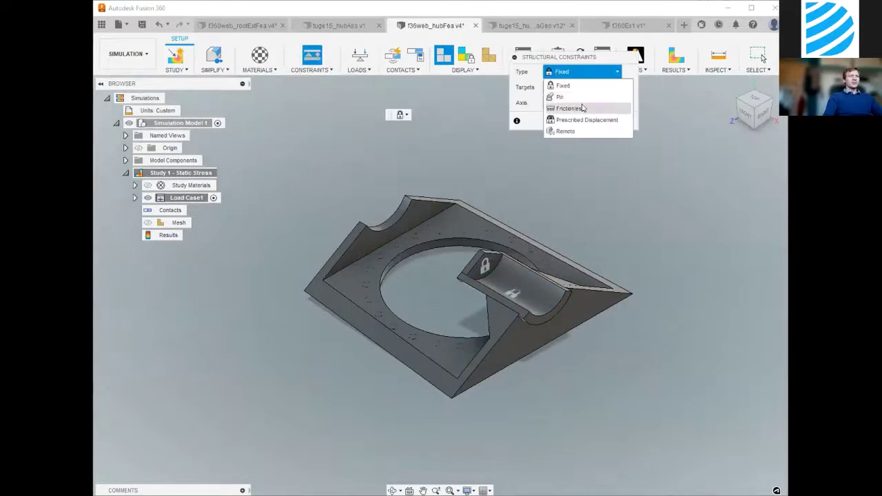
{"action": "left_click", "coordinate": [584, 107]}
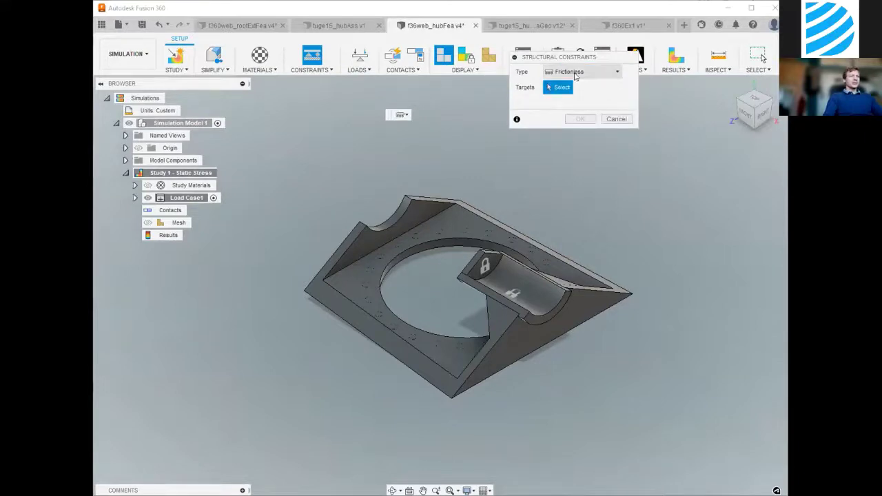
{"action": "scroll", "coordinate": [297, 271], "scroll_direction": "up", "scroll_amount": 2}
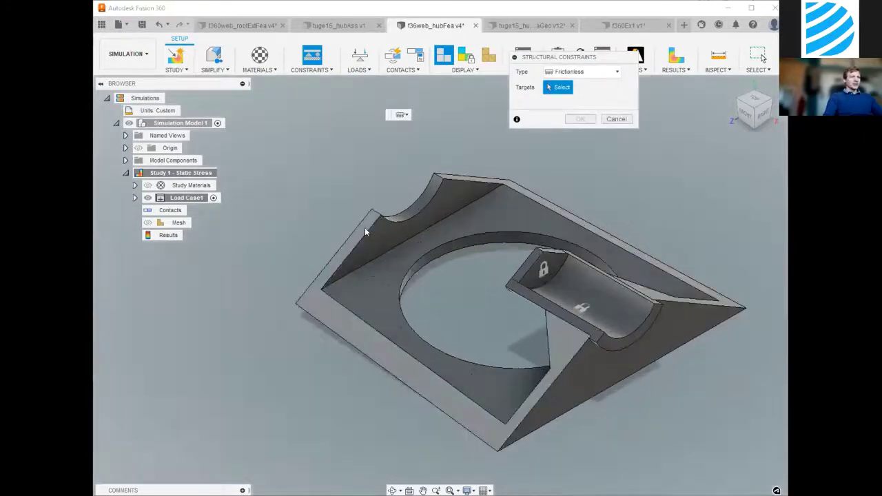
{"action": "left_click", "coordinate": [364, 229]}
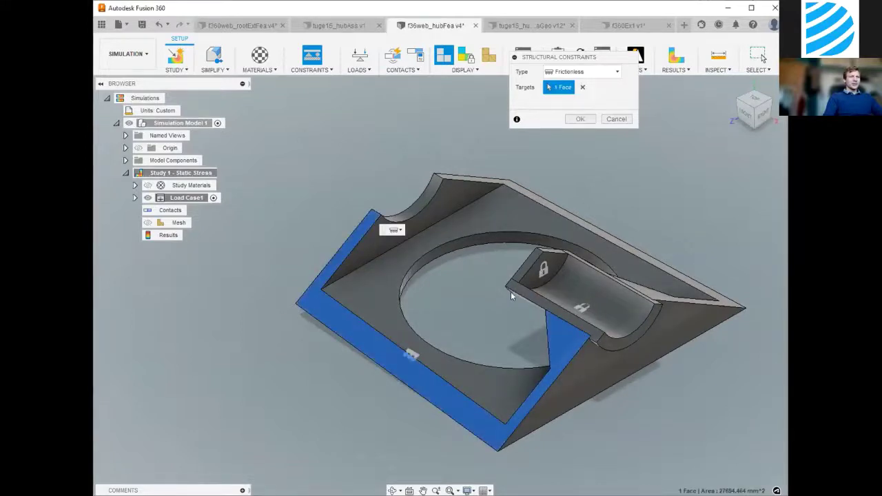
{"action": "left_click", "coordinate": [580, 332]}
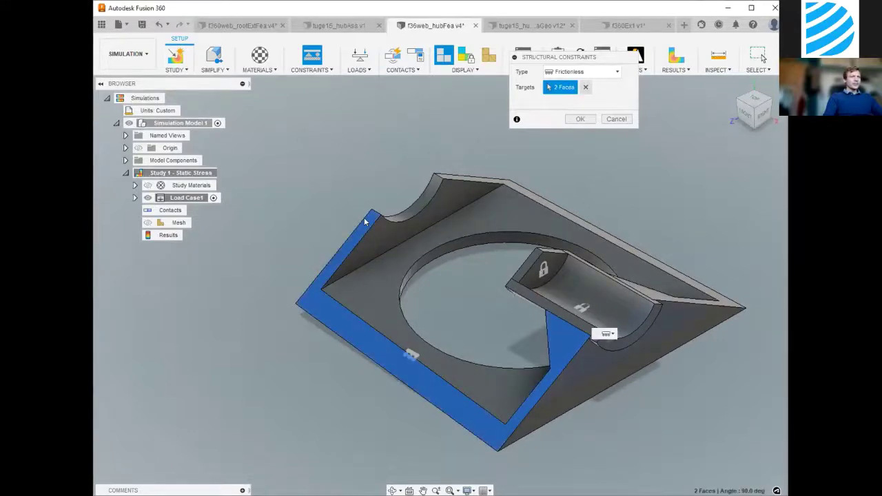
{"action": "left_click", "coordinate": [528, 263]}
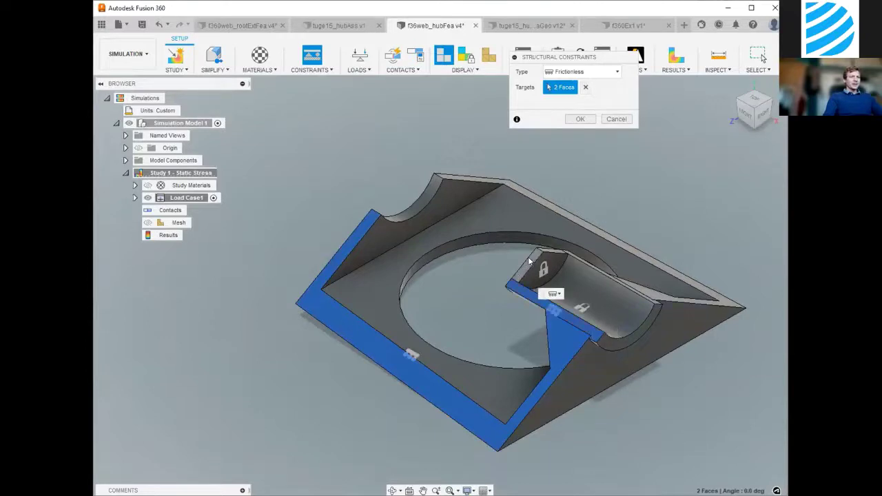
{"action": "left_click", "coordinate": [539, 256]}
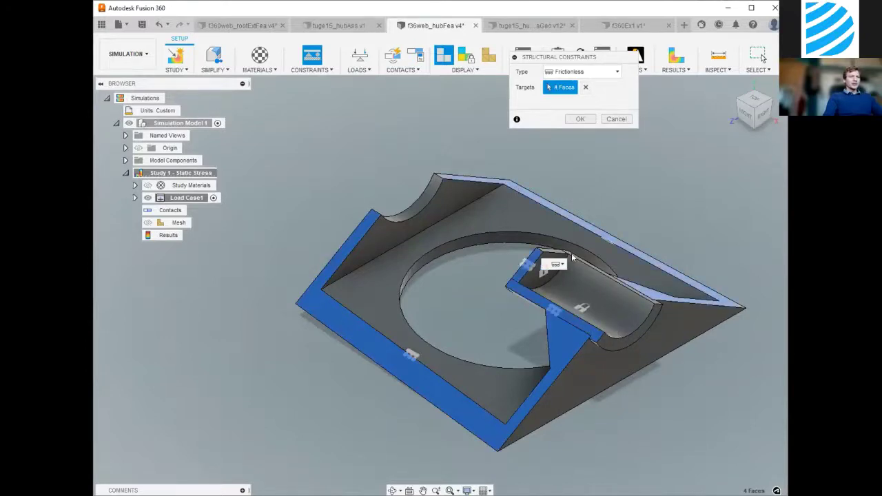
{"action": "scroll", "coordinate": [572, 258], "scroll_direction": "up", "scroll_amount": 5}
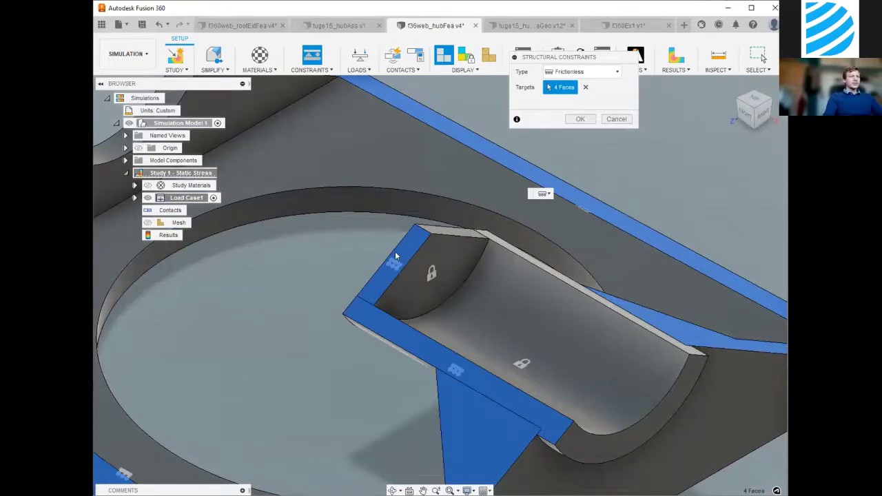
{"action": "scroll", "coordinate": [395, 251], "scroll_direction": "down", "scroll_amount": 5}
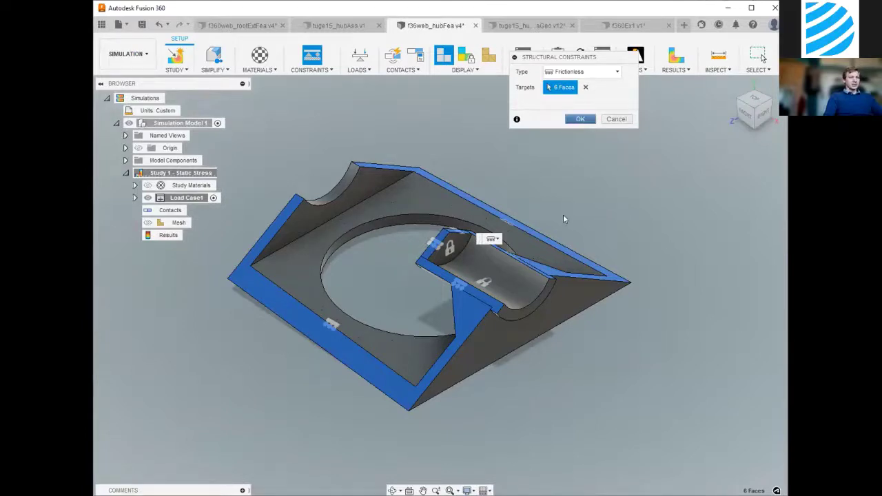
{"action": "key", "text": "Return"}
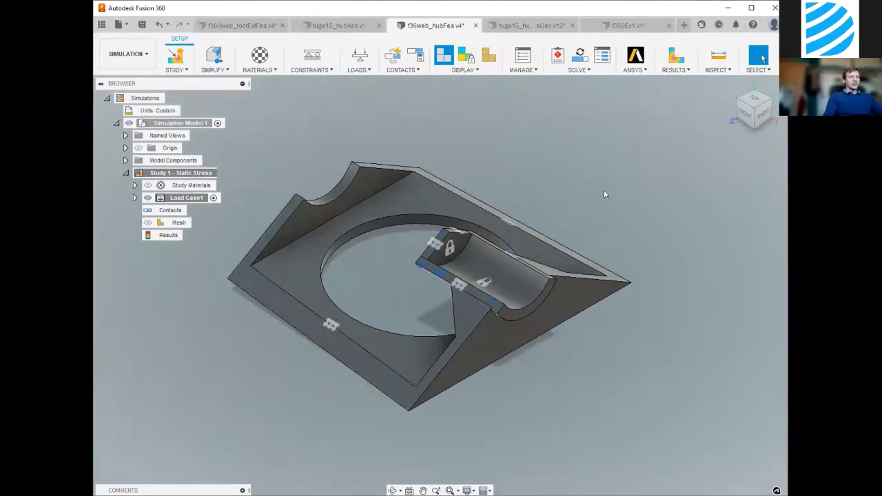
{"action": "left_click", "coordinate": [738, 102]}
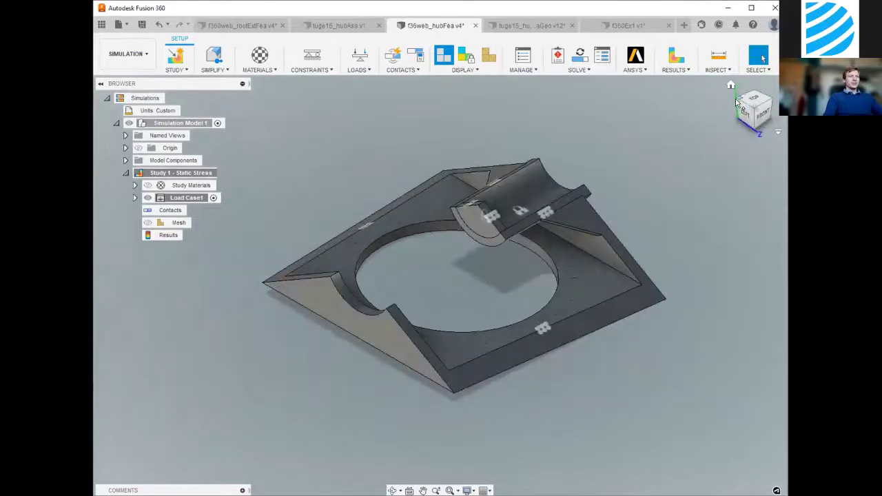